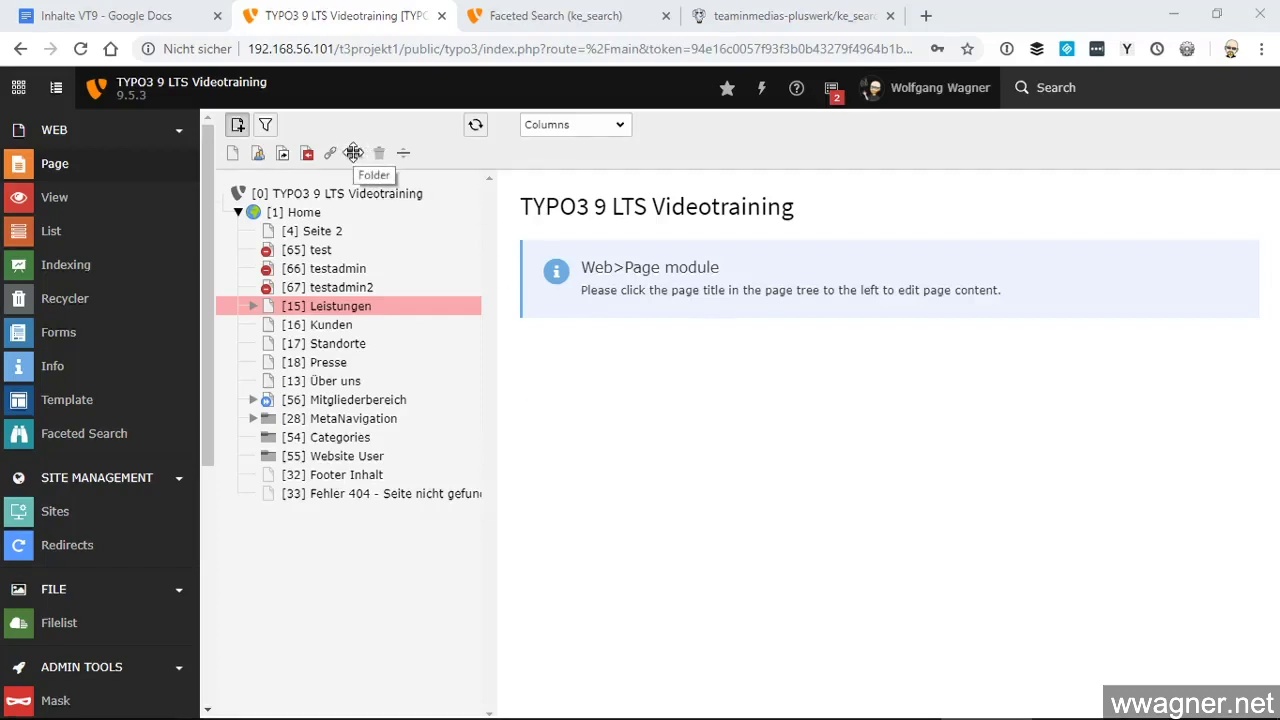
- Create a folder named Search Index directly below Website User in the page tree and enable it
drag(354, 148, 348, 467)
text(Search Index)
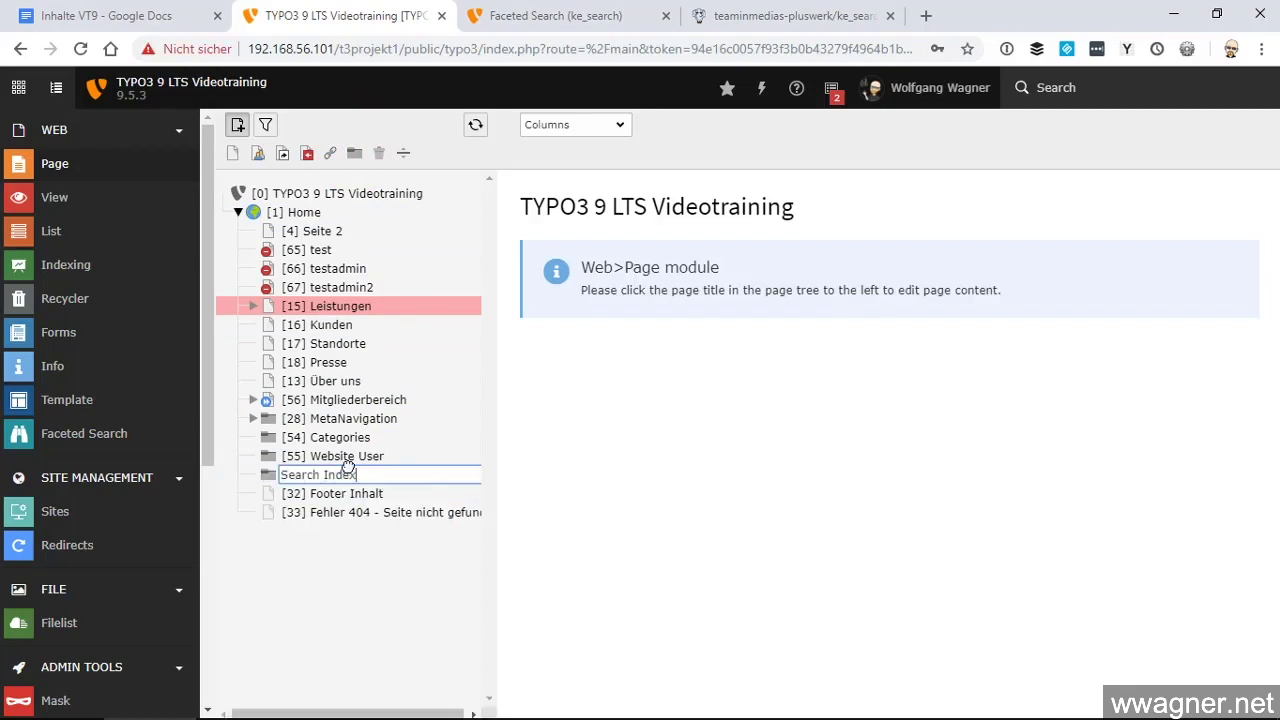
key(Return)
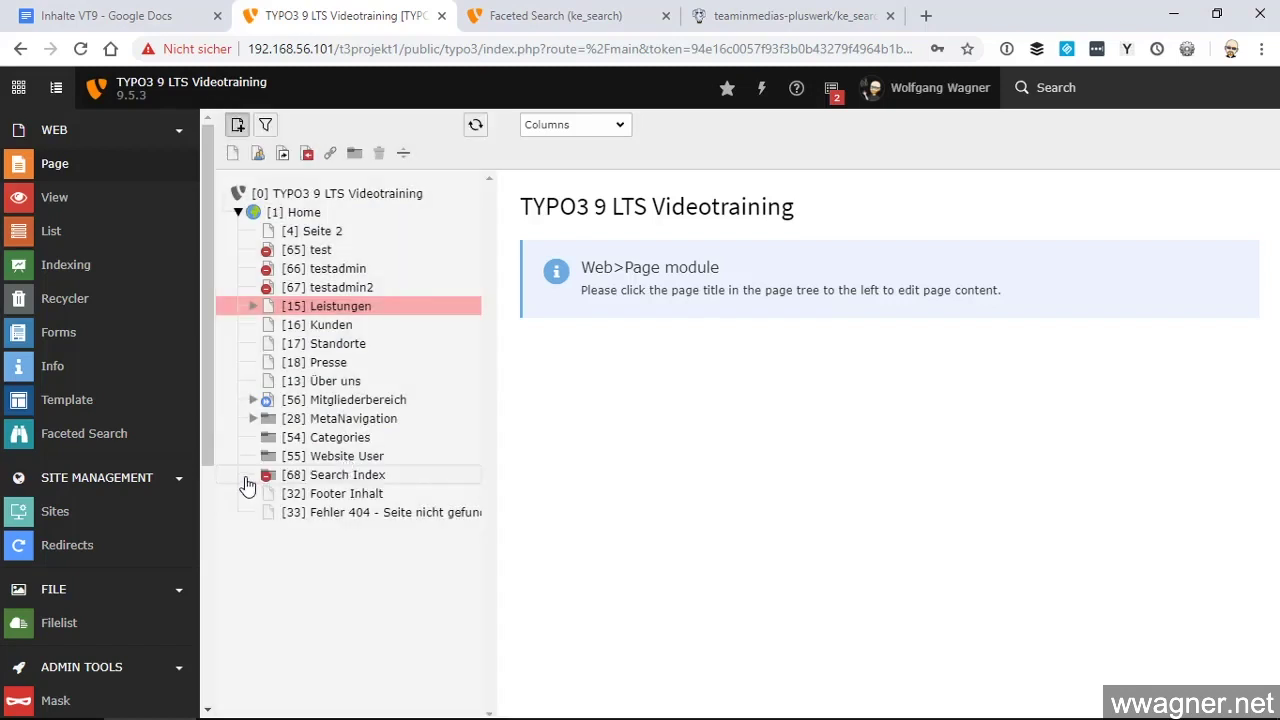
click(268, 476)
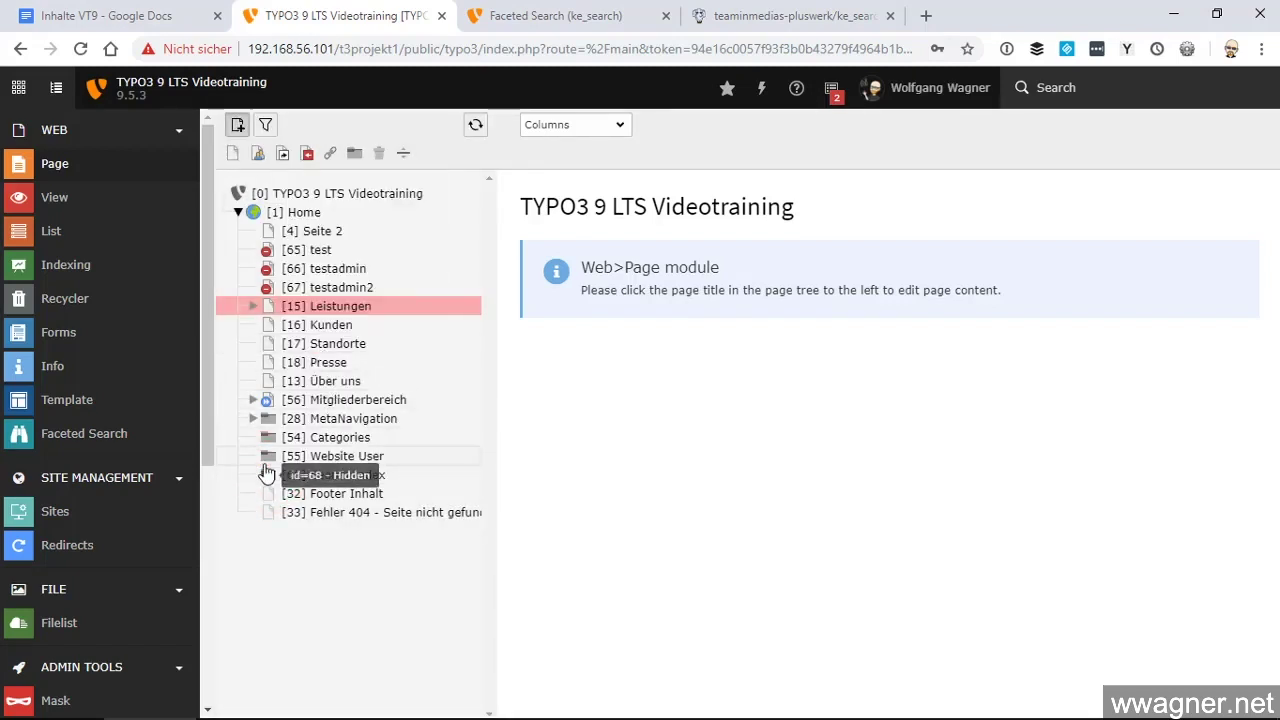
click(266, 480)
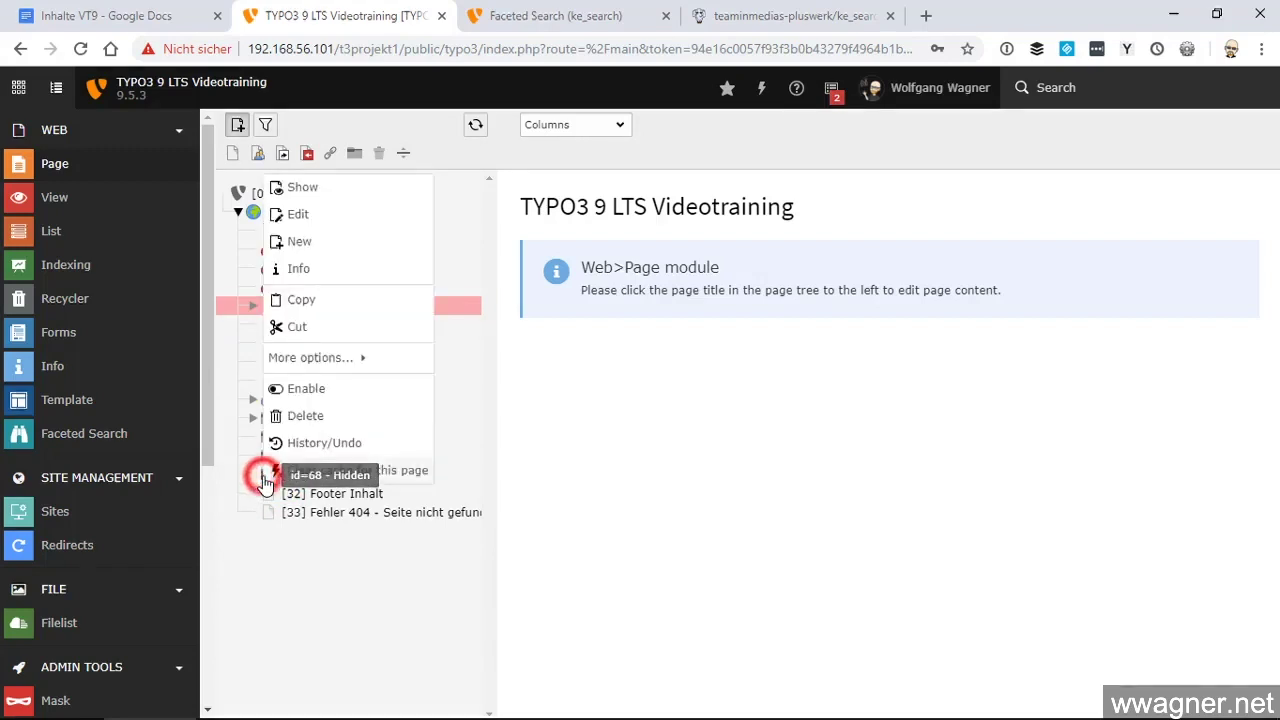
click(291, 392)
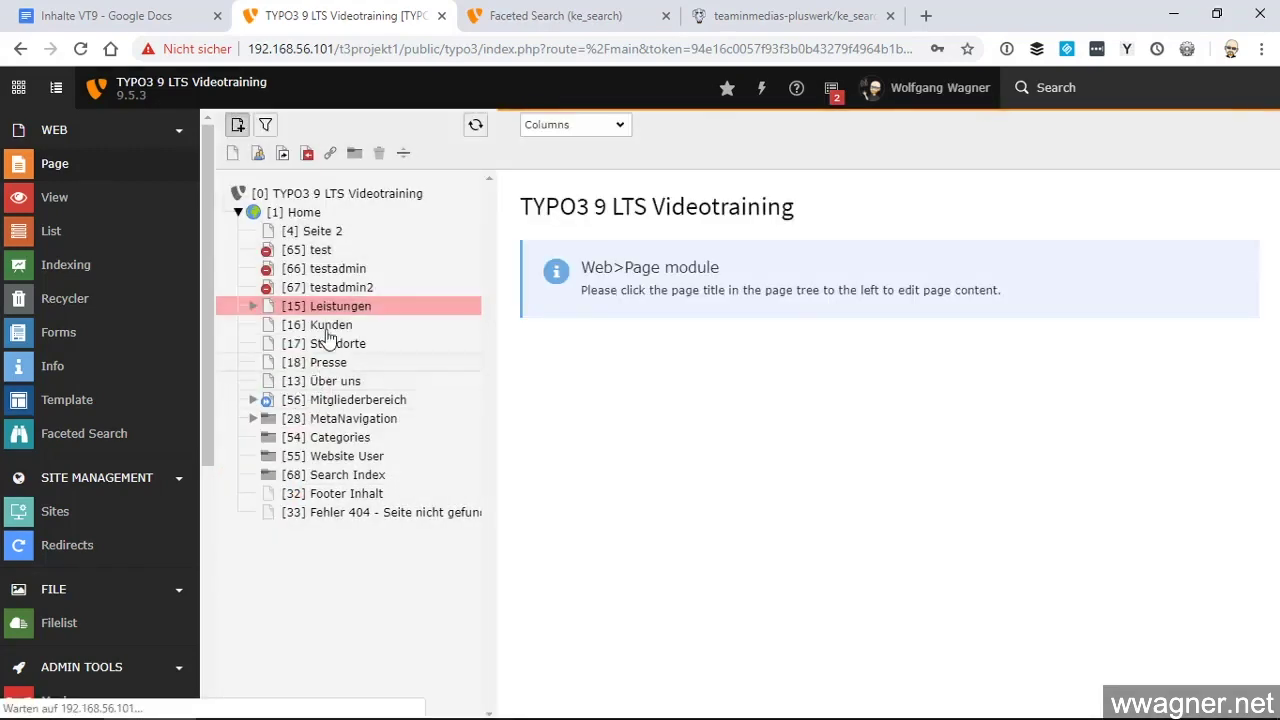
- Start a new Faceted Search Indexer Configuration record in the Search Index folder
click(86, 226)
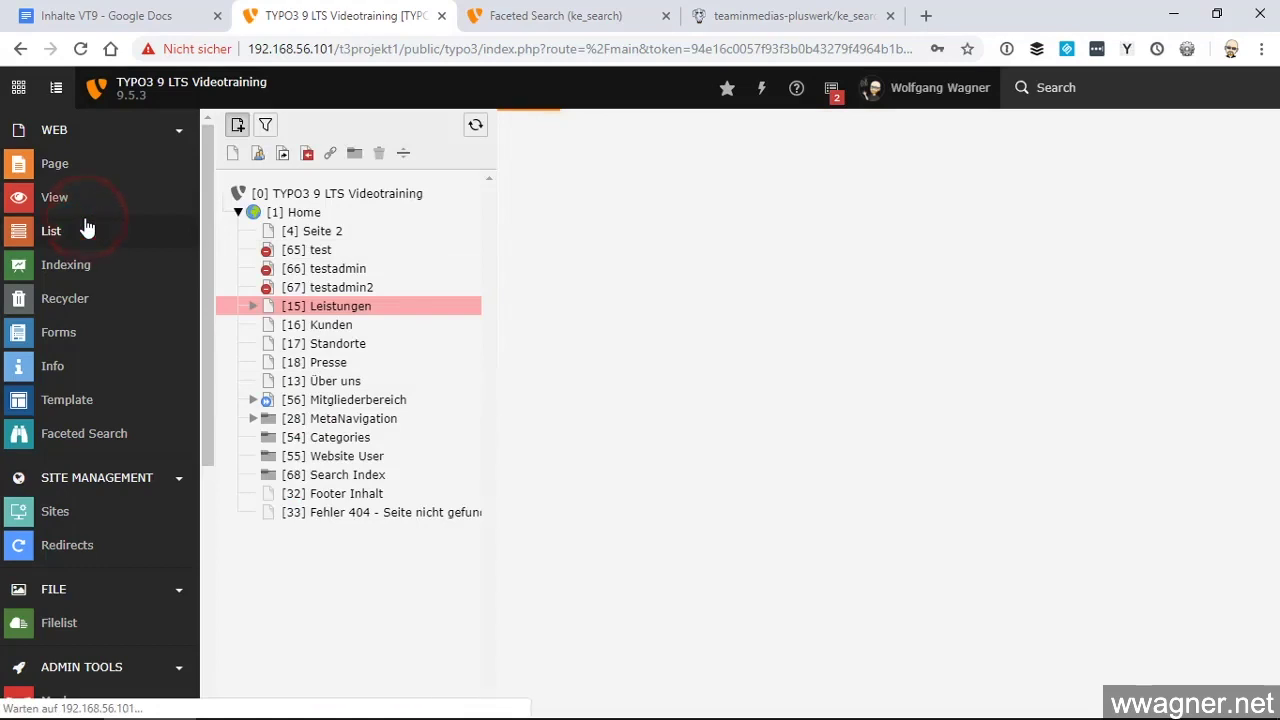
click(350, 477)
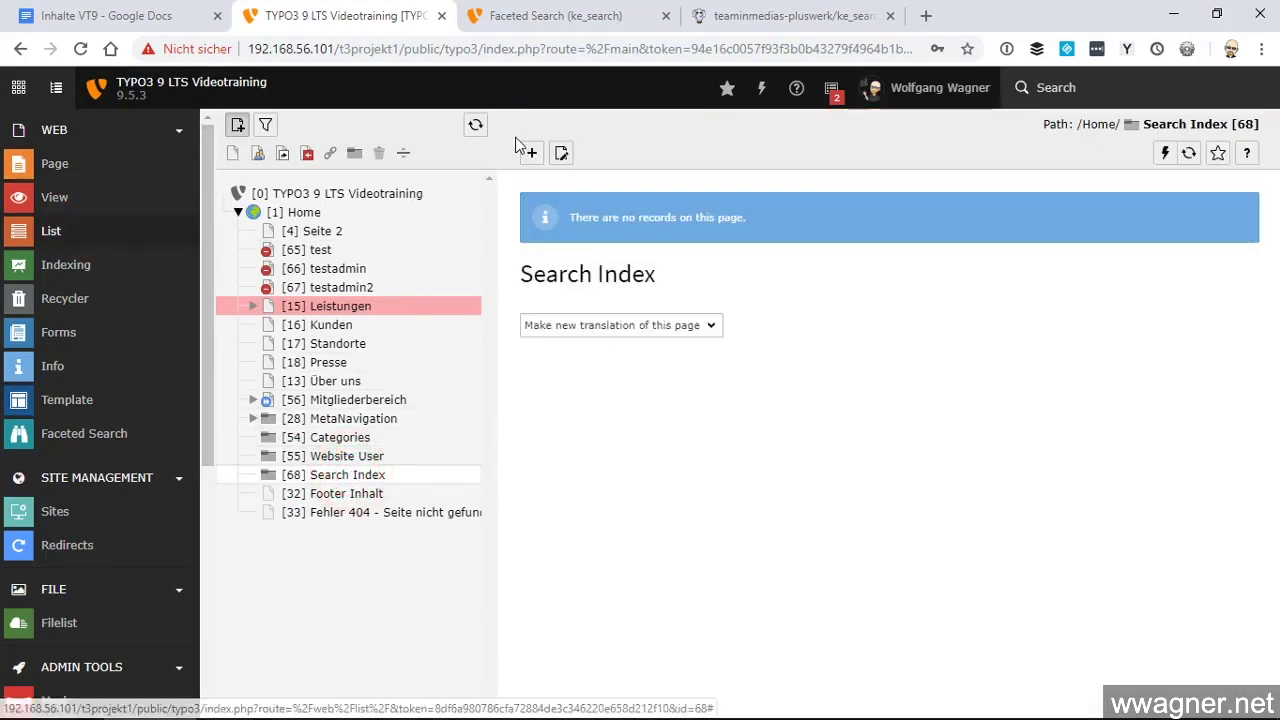
click(533, 155)
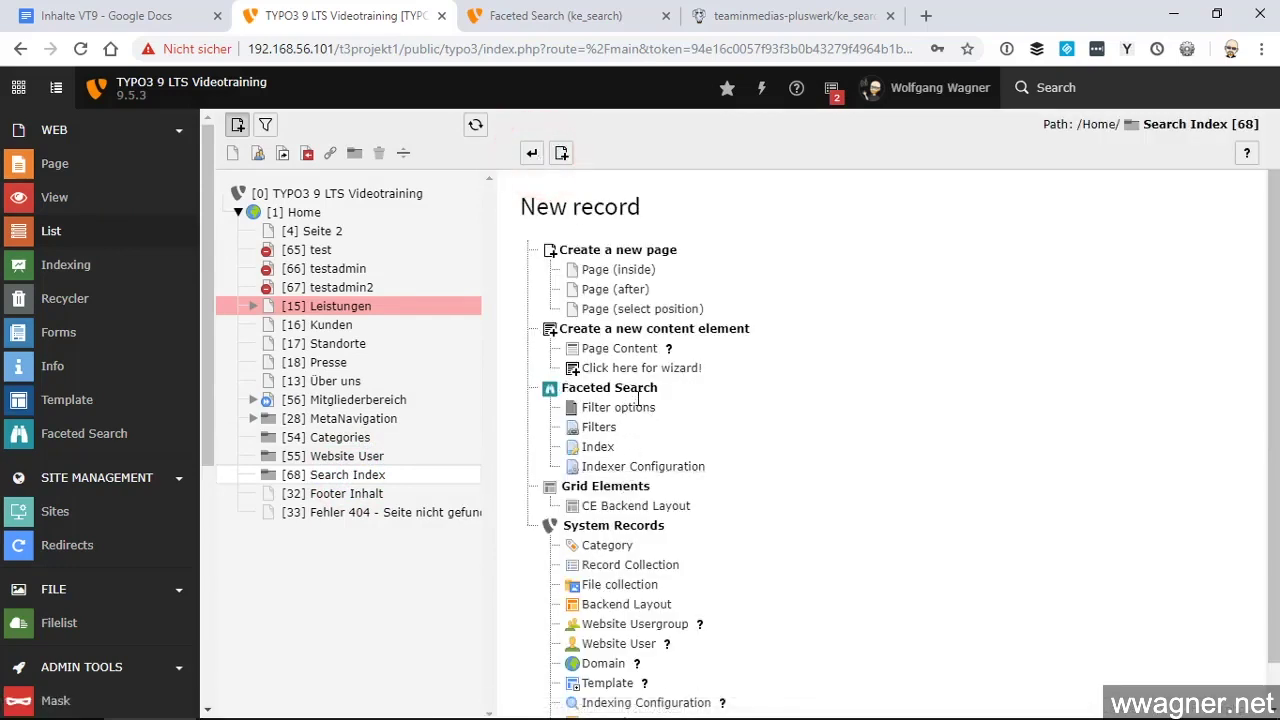
click(643, 472)
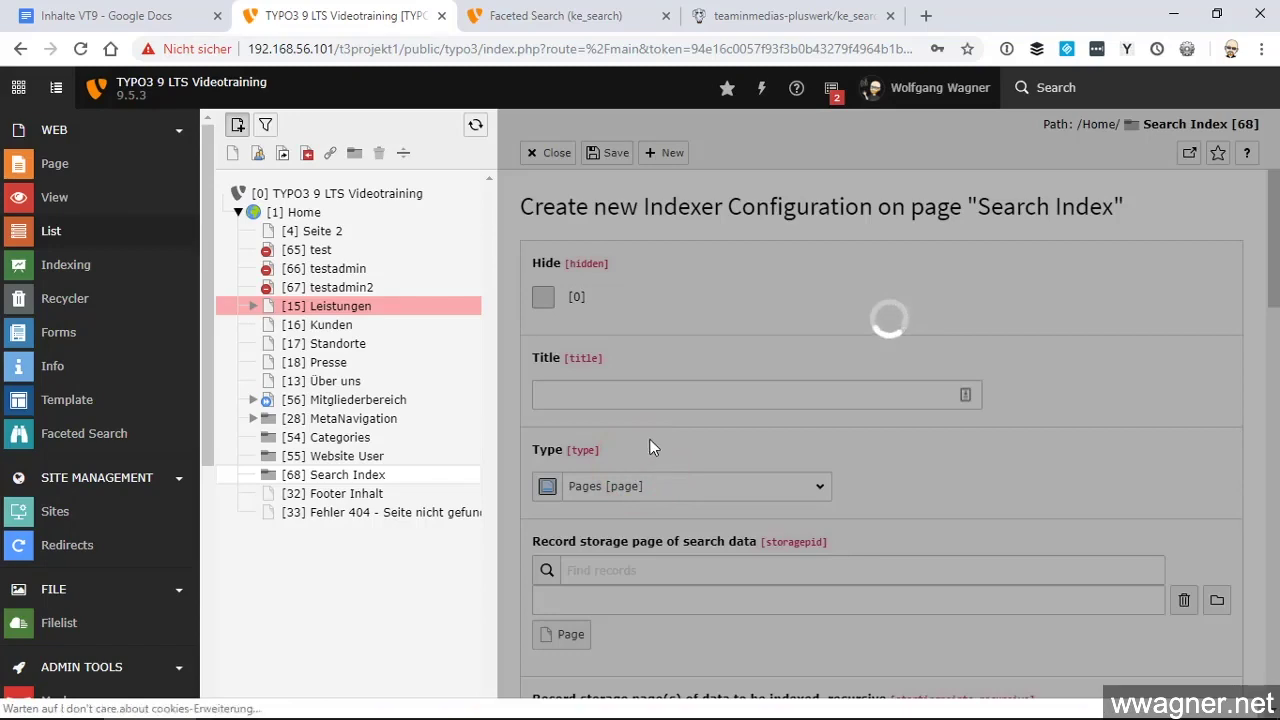
- Choose Pages as the indexer configuration's type and enter Pages as its title
scroll(855, 452, down, 1)
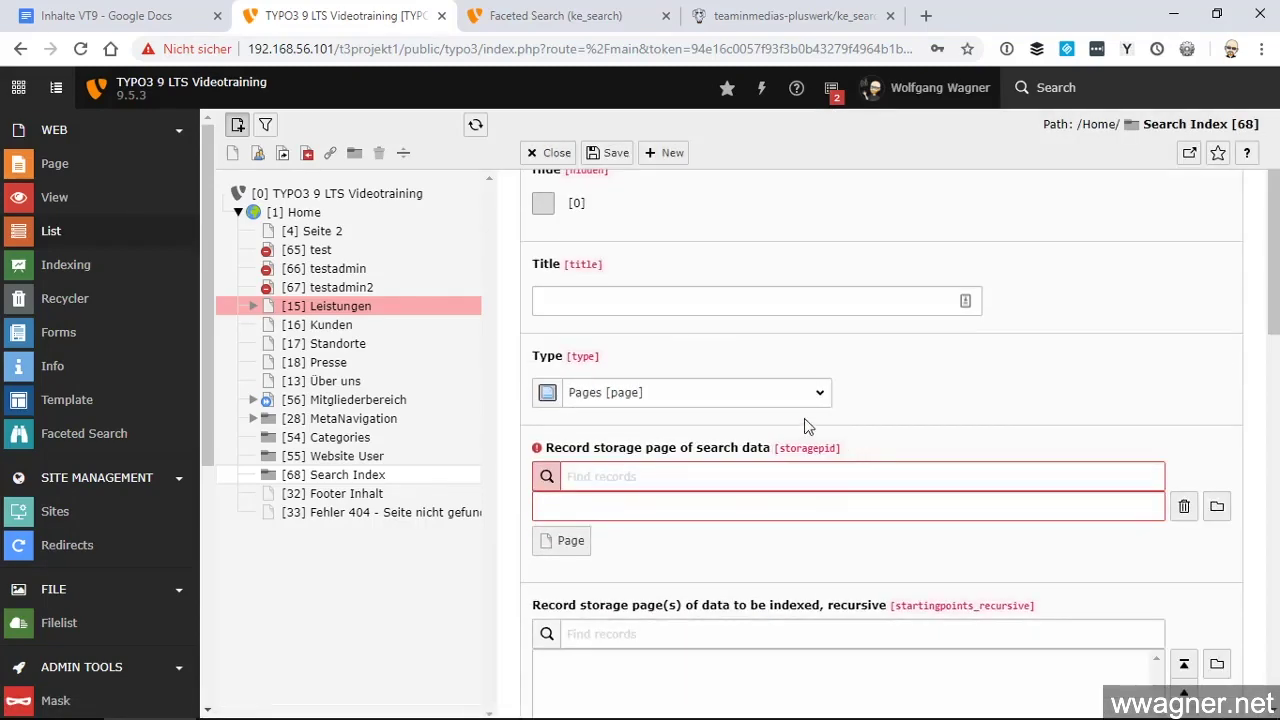
click(819, 395)
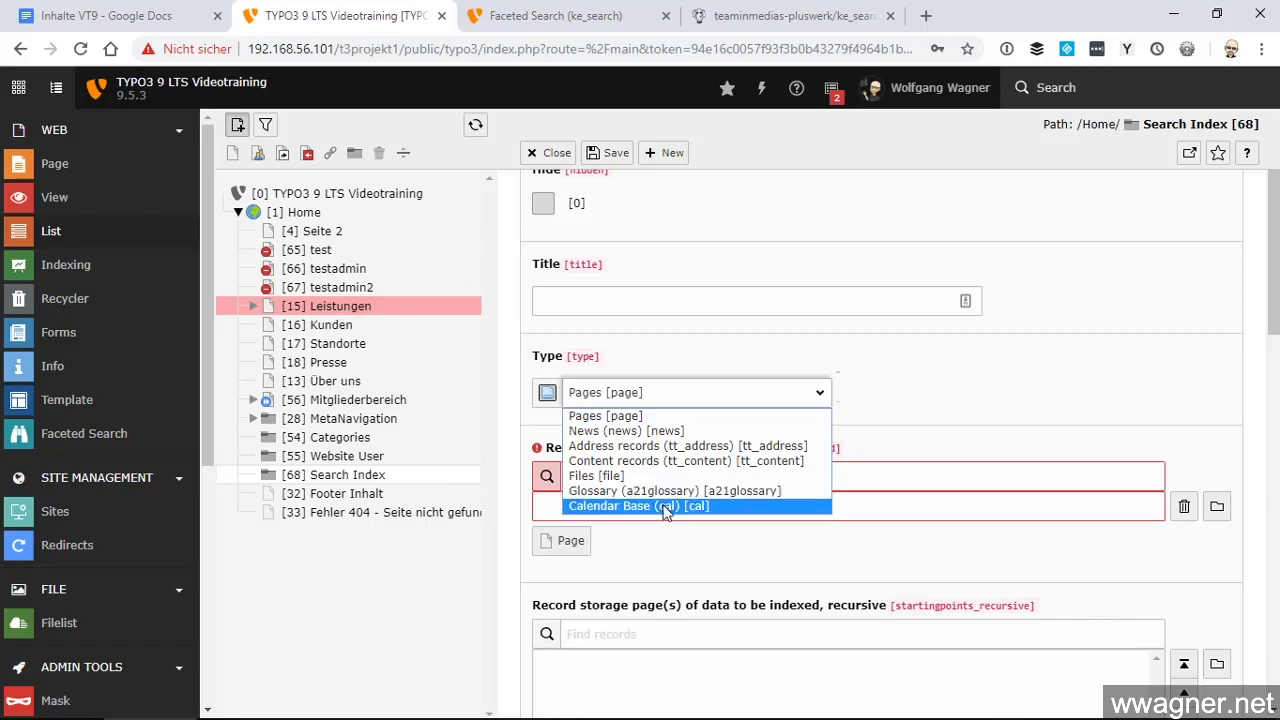
click(605, 416)
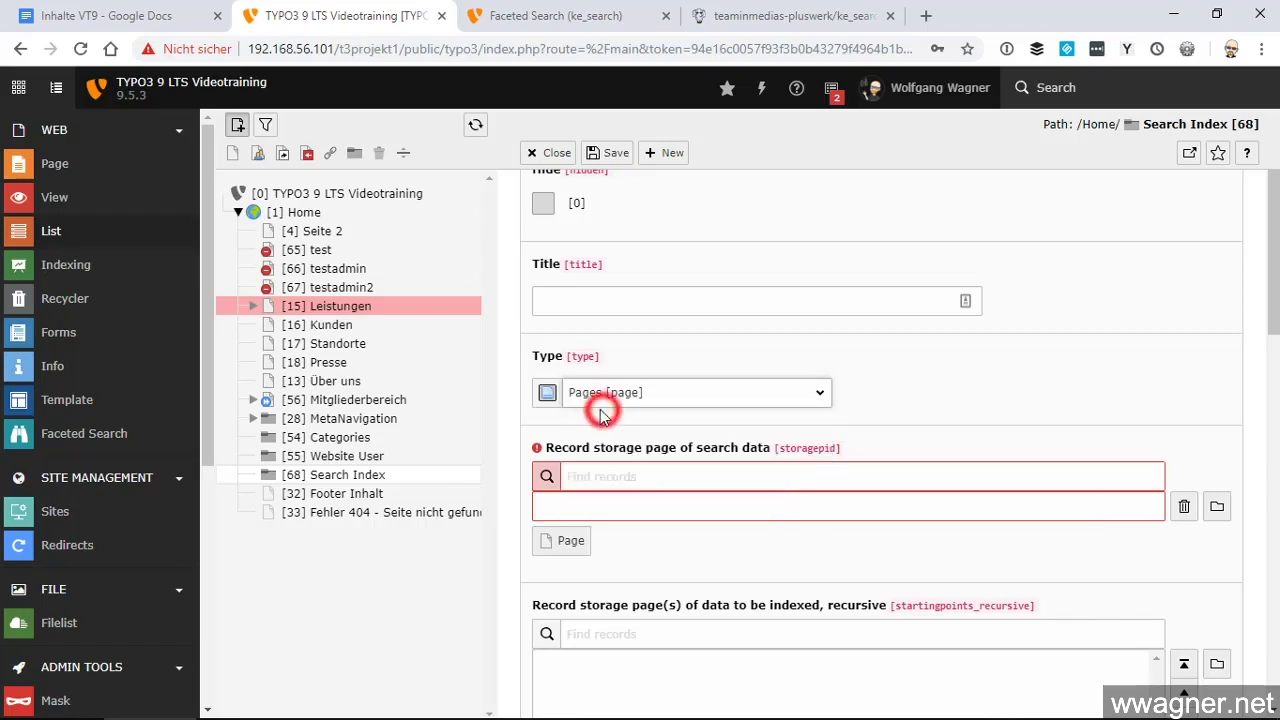
click(577, 300)
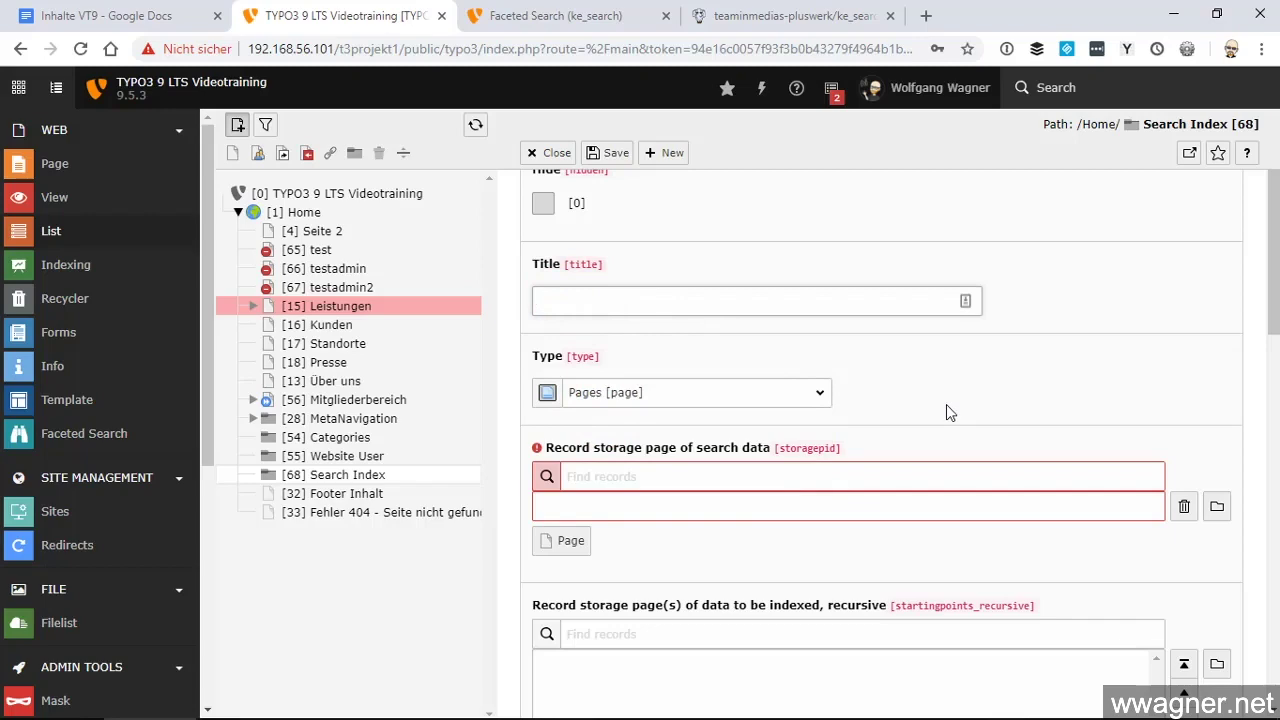
scroll(946, 404, down, 1)
scroll(946, 405, up, 2)
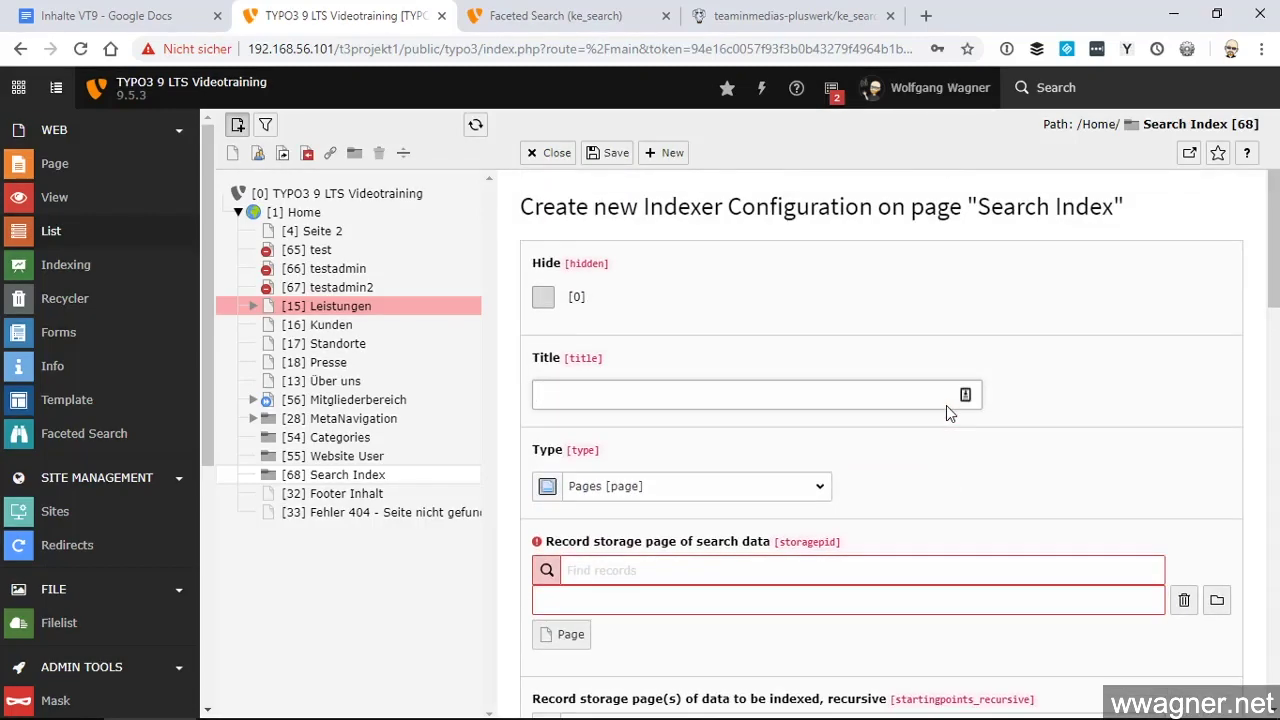
text(Pages)
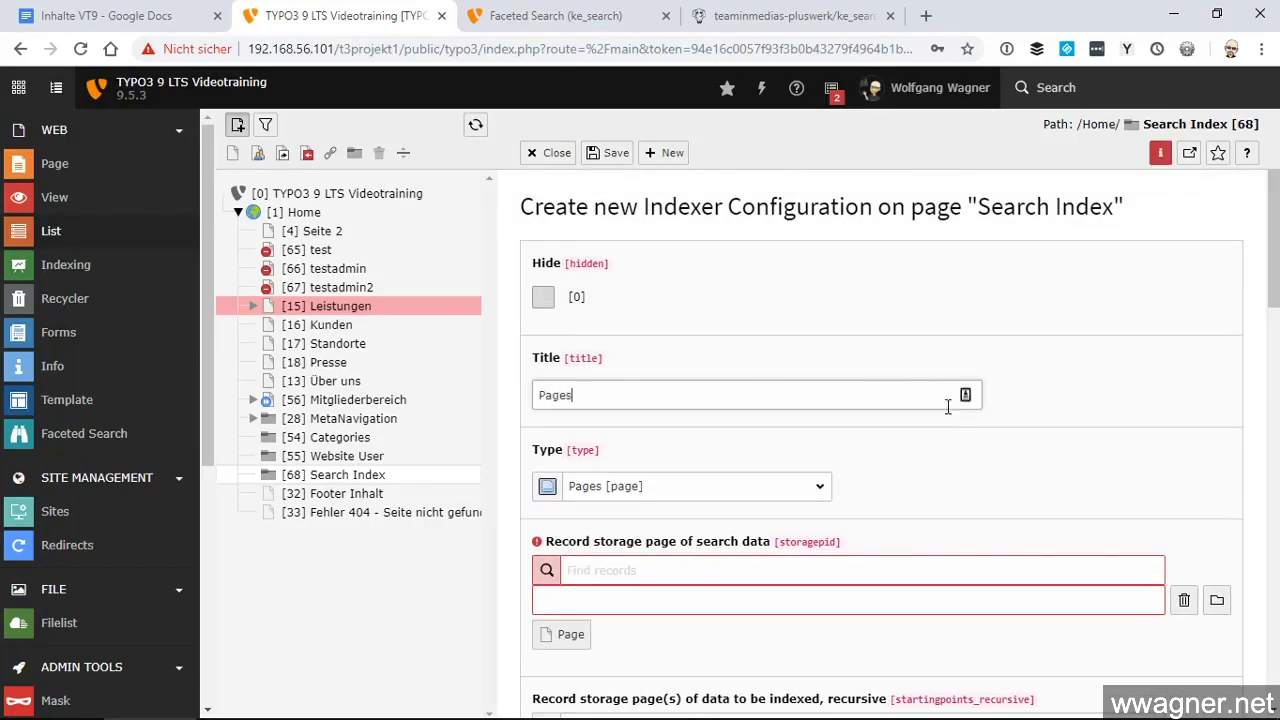
- Assign the Search Index folder (page 68) as the record storage page of search data
scroll(991, 455, down, 1)
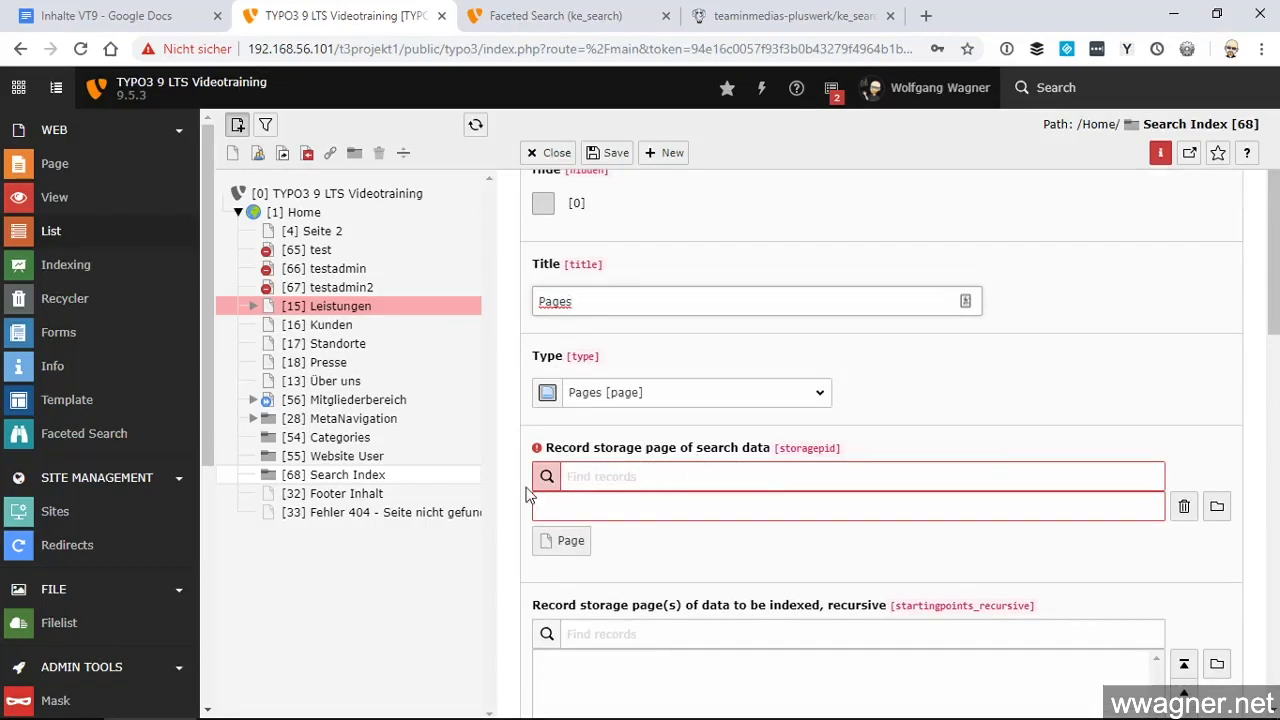
click(634, 474)
text(68)
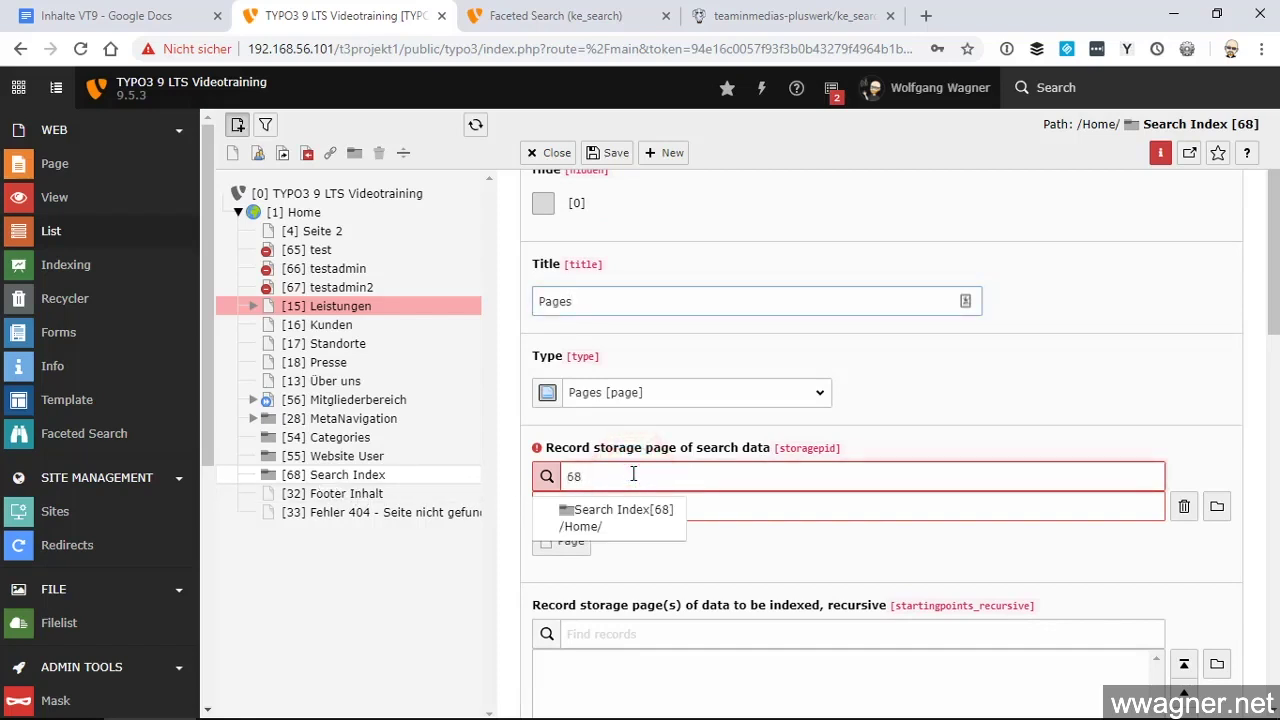
click(605, 510)
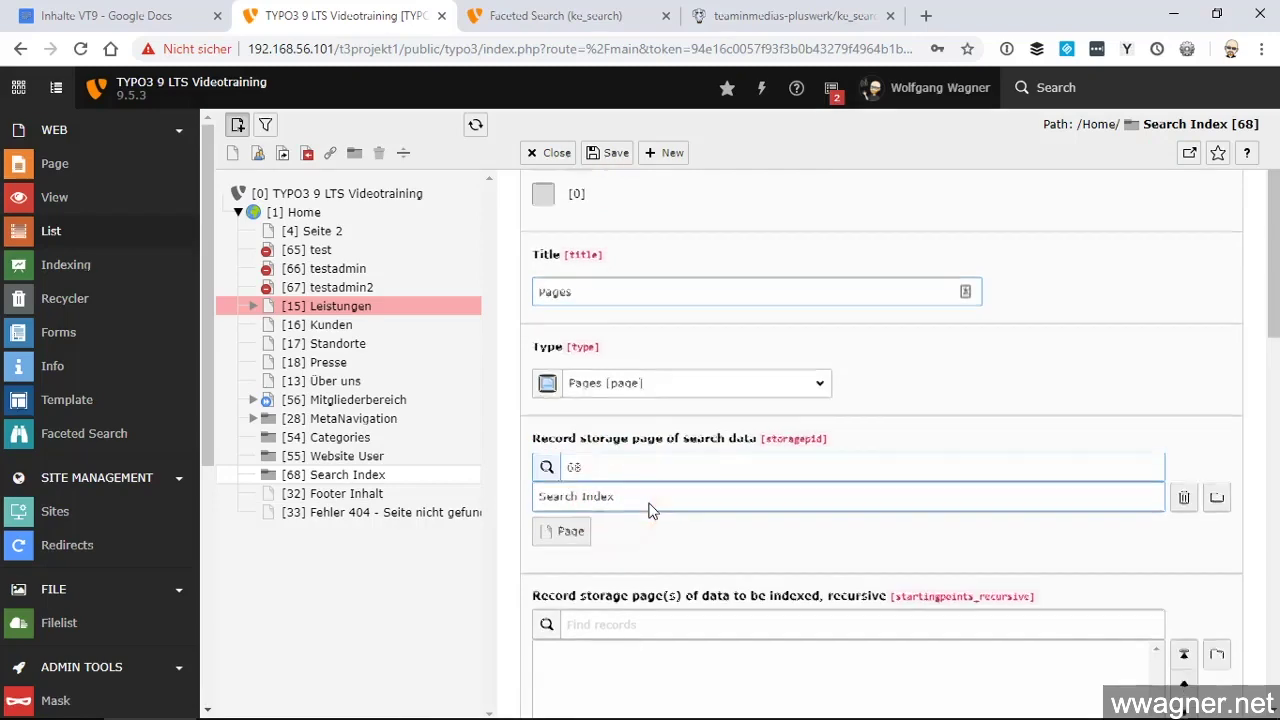
- Add the Home page to the record storage pages of data to be indexed recursively
scroll(650, 510, down, 2)
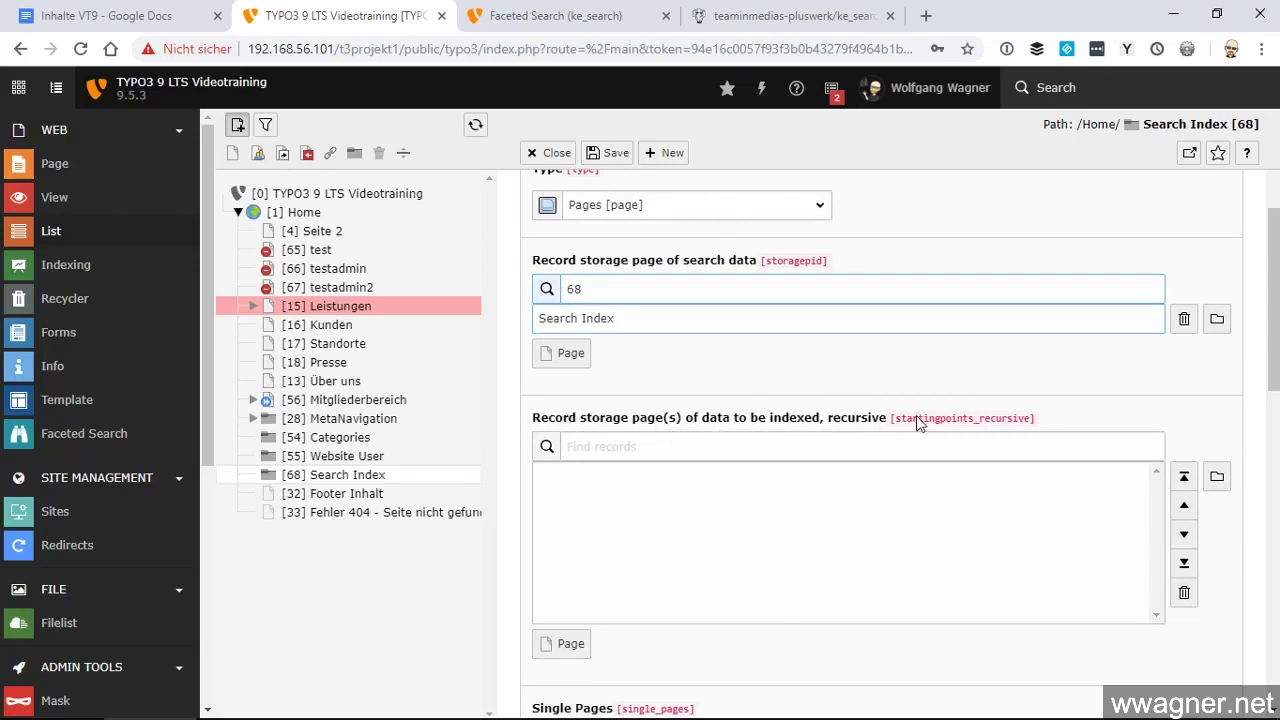
click(567, 417)
drag(567, 417, 543, 416)
click(600, 448)
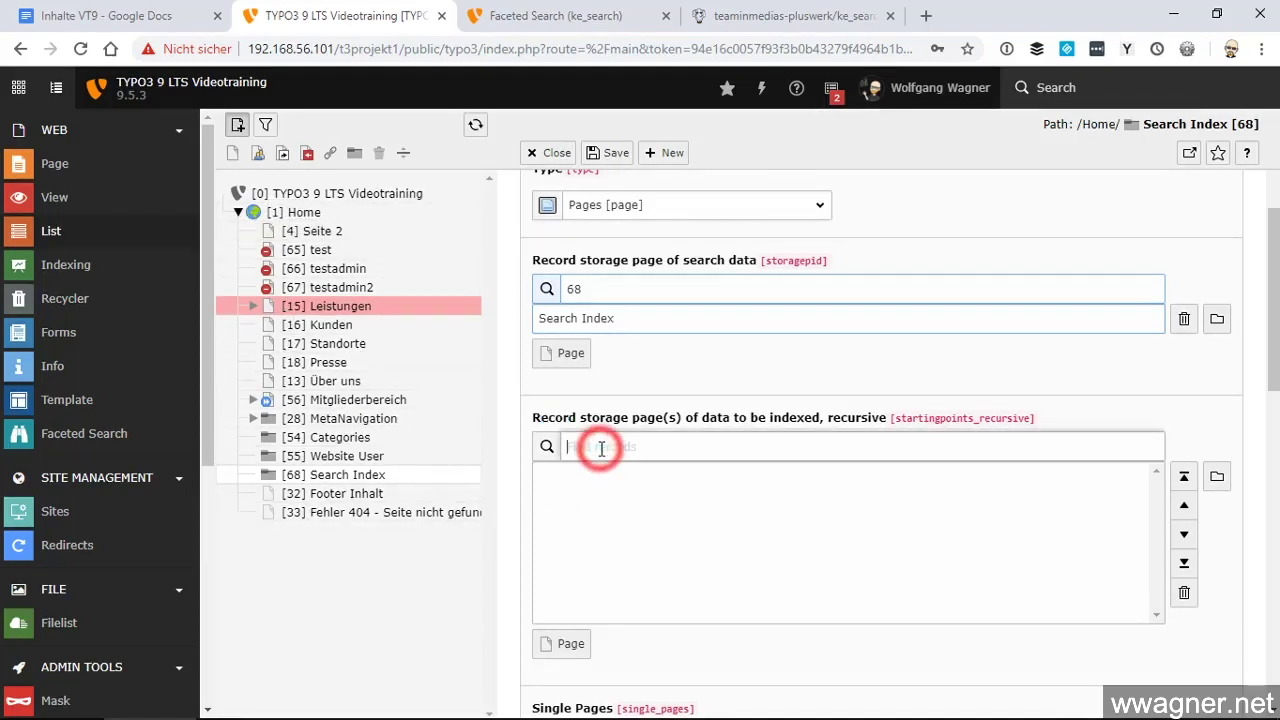
text(home)
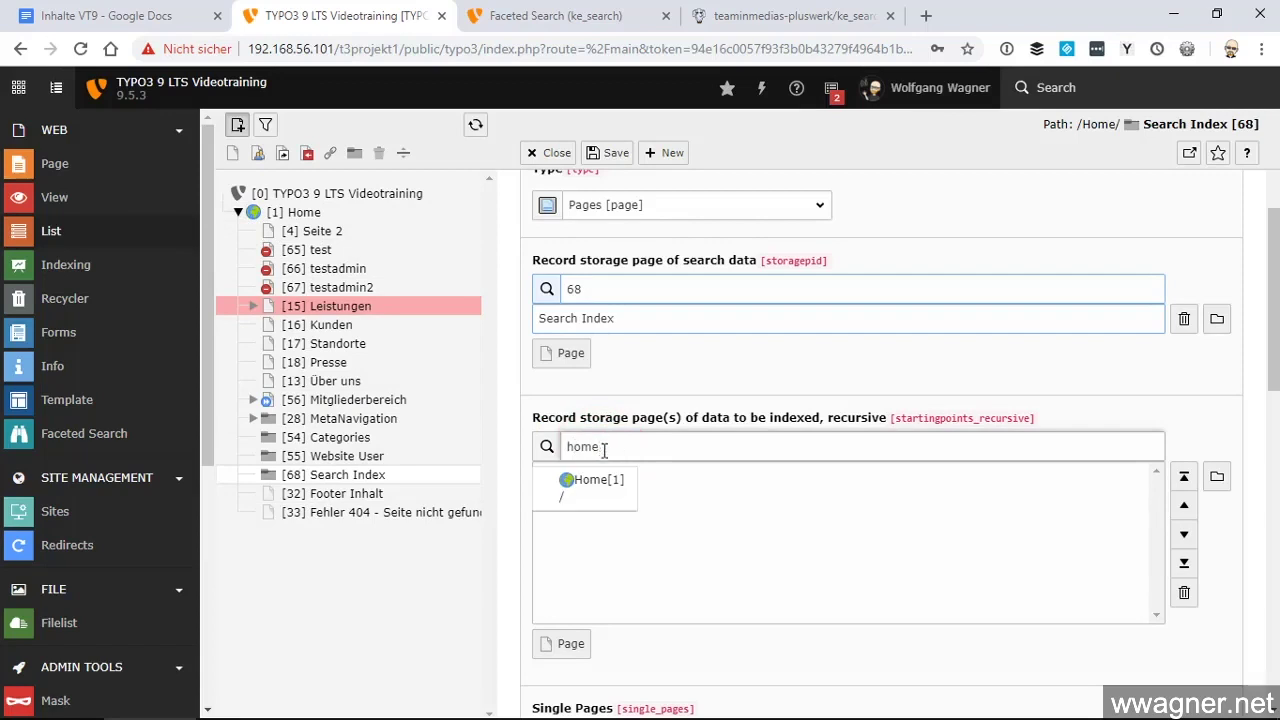
click(590, 480)
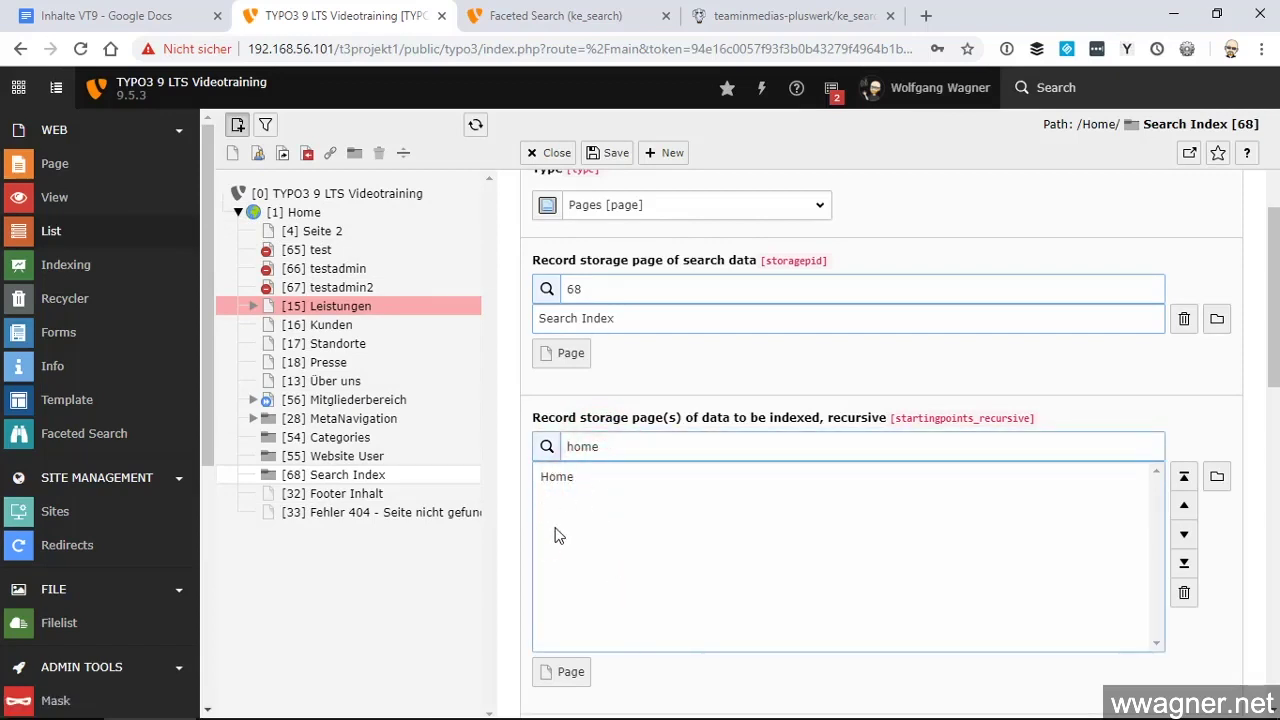
- Examine the remaining indexer settings: single pages, restricted content, file extensions, page types, content element types and tag options
scroll(652, 550, down, 3)
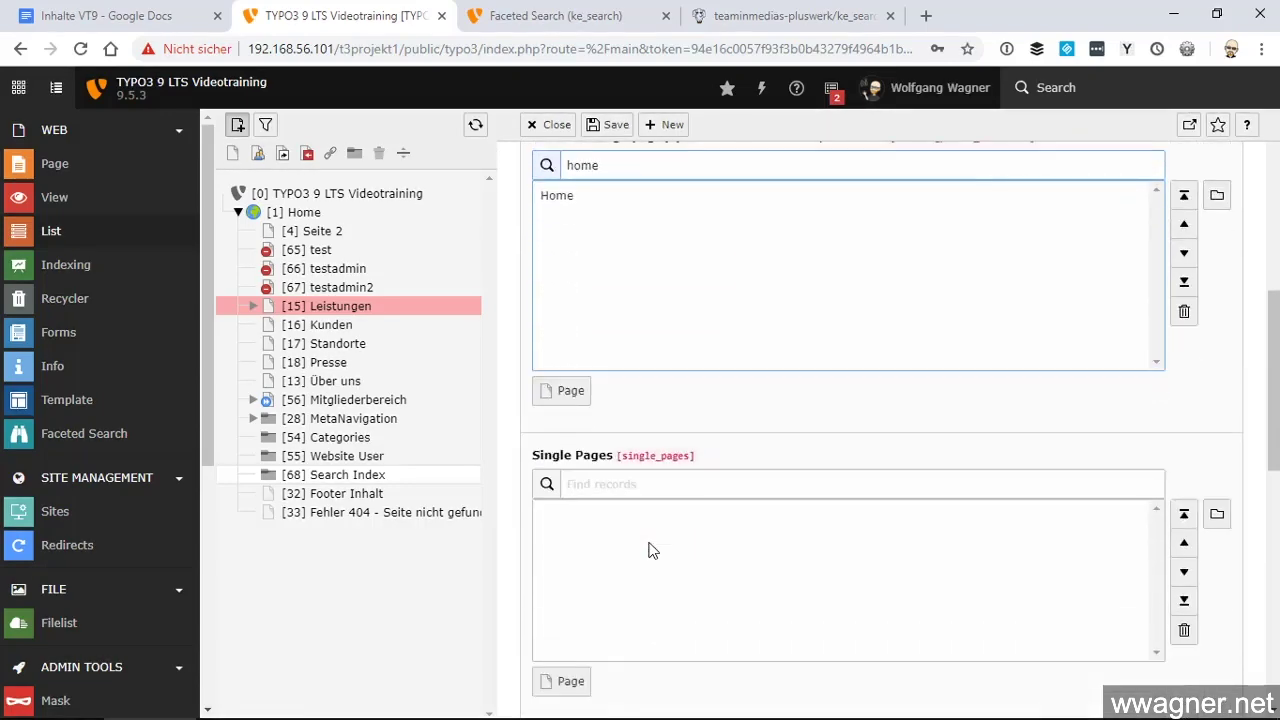
scroll(645, 530, down, 1)
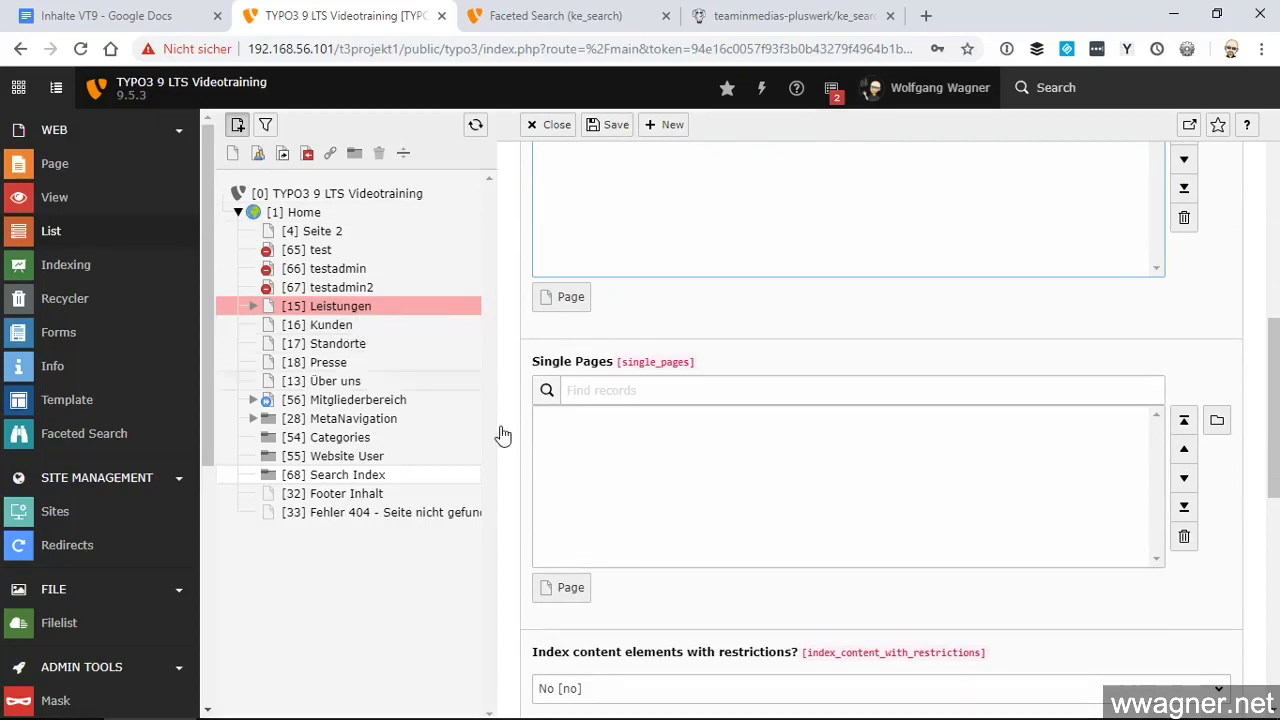
scroll(652, 464, down, 2)
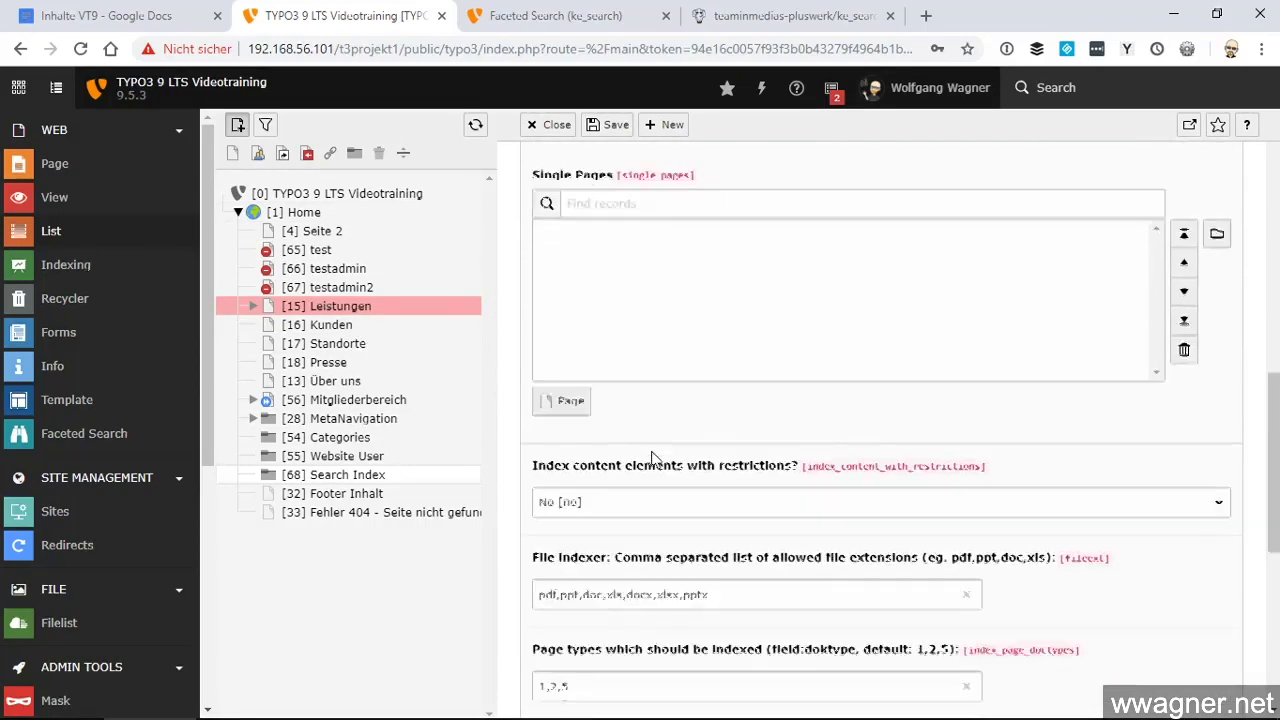
scroll(652, 457, down, 1)
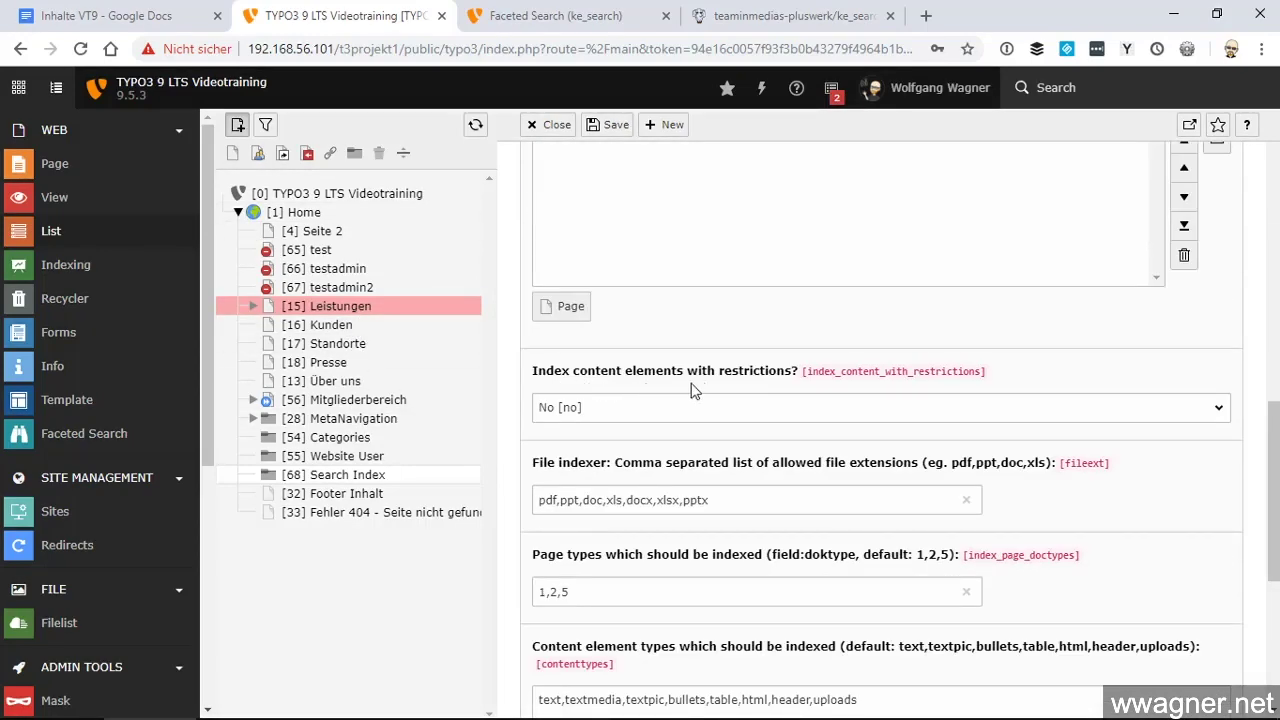
click(660, 408)
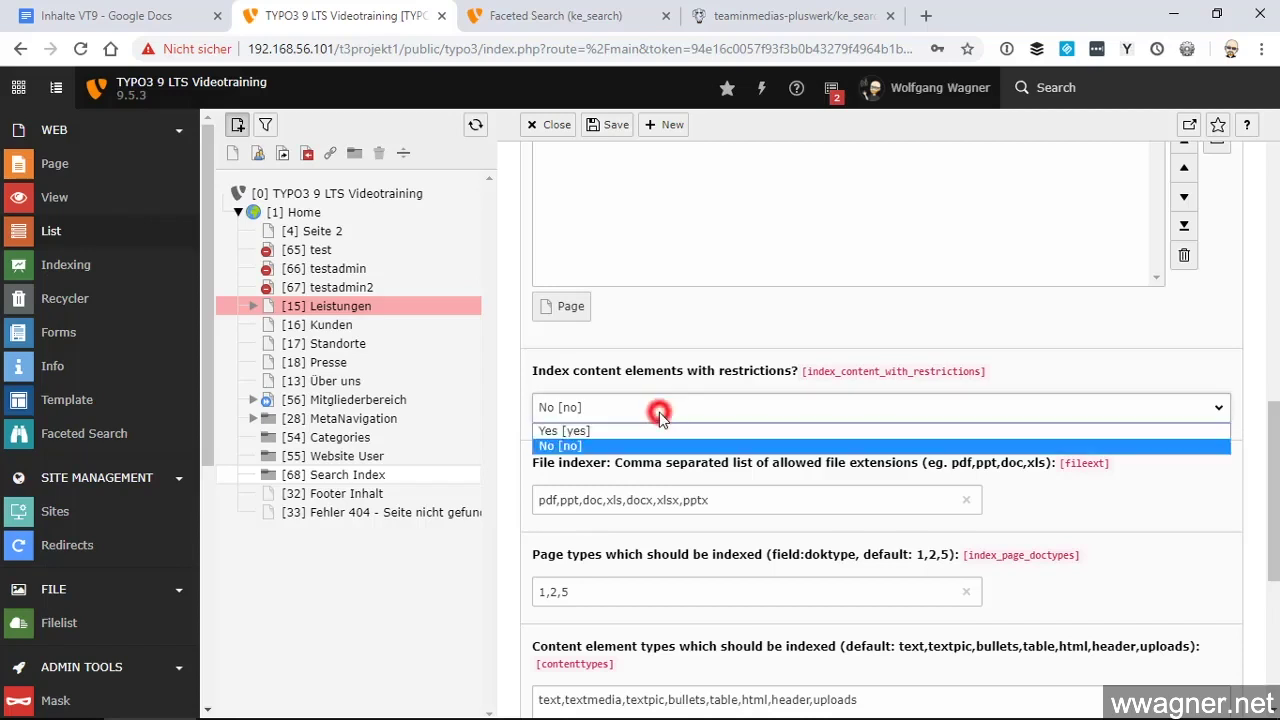
click(660, 408)
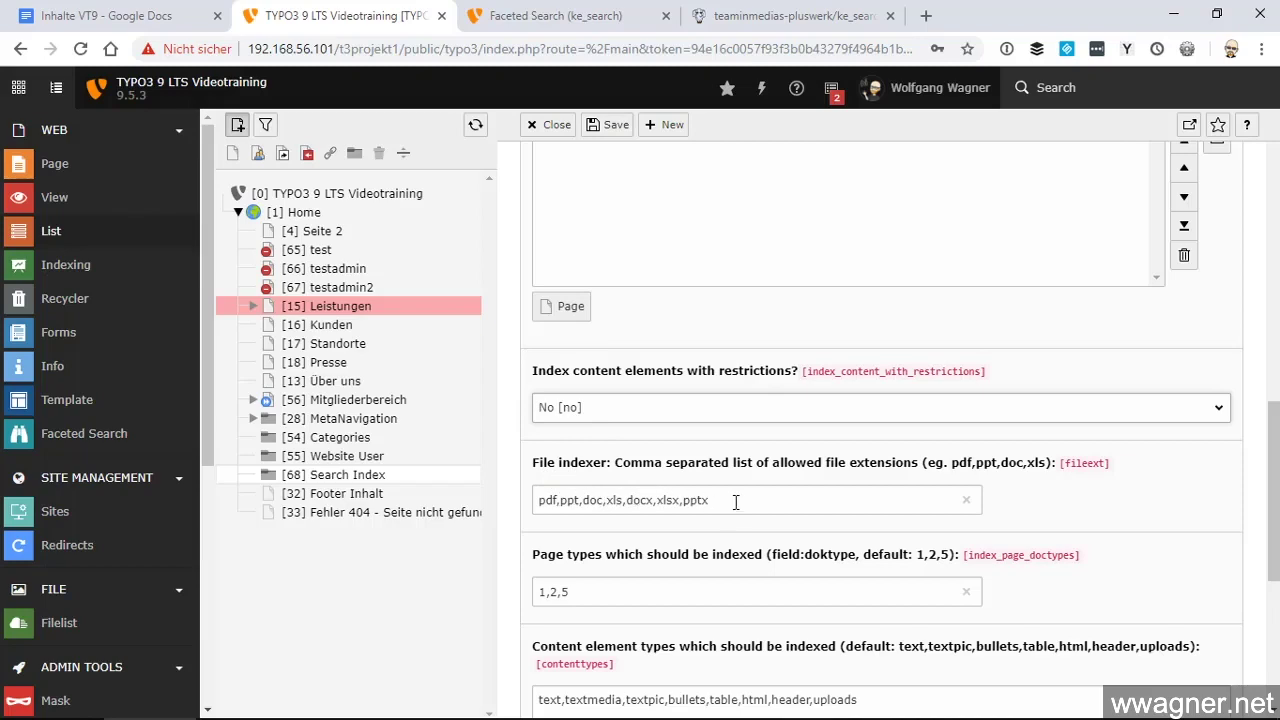
scroll(720, 503, down, 1)
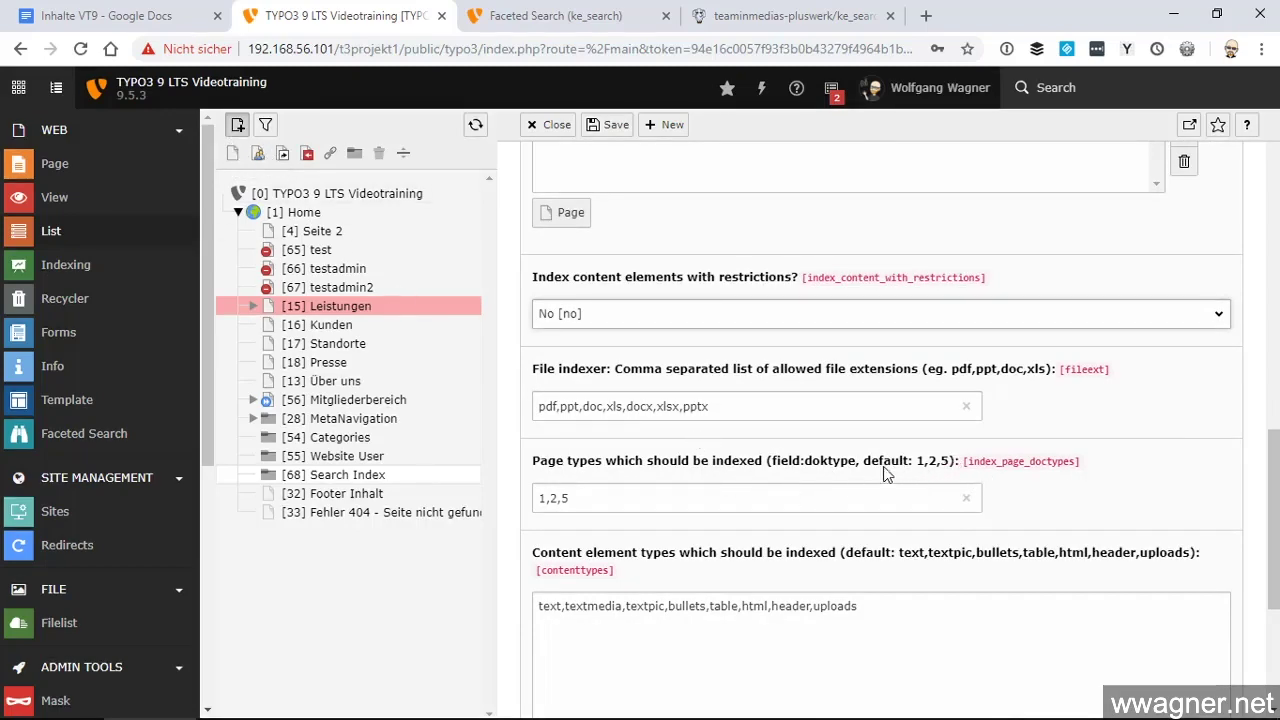
scroll(862, 471, down, 1)
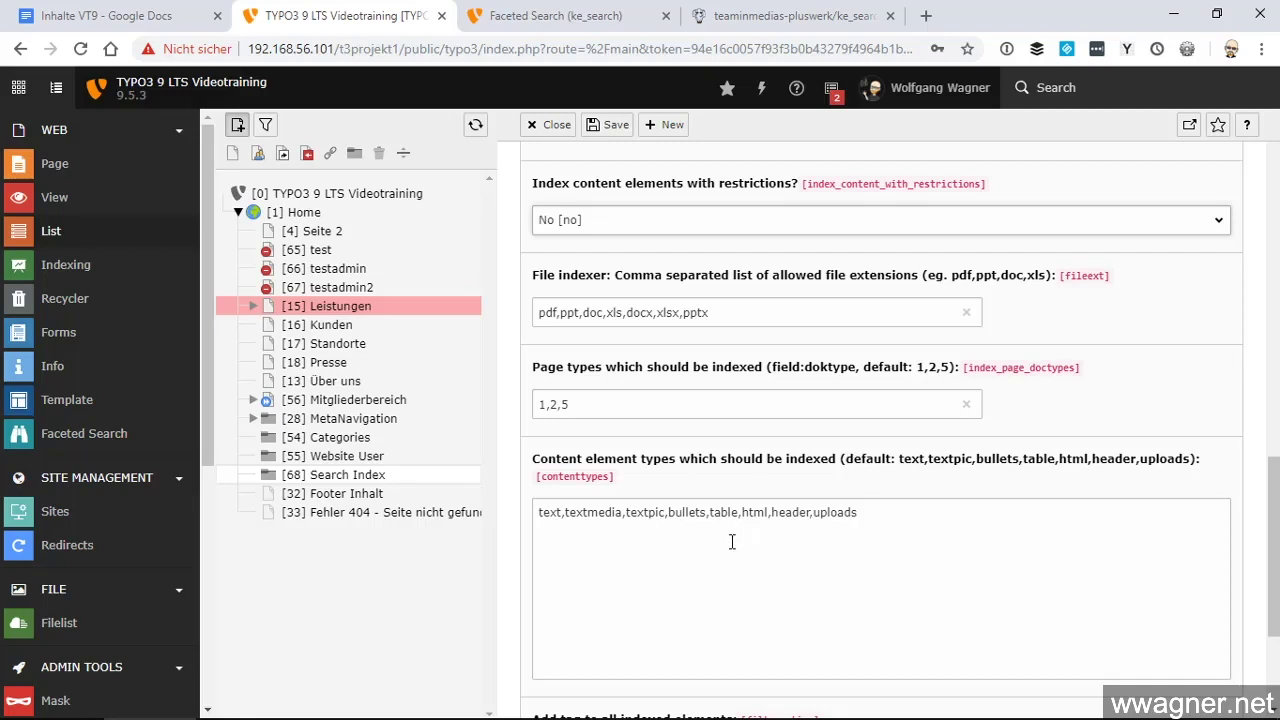
scroll(732, 541, down, 1)
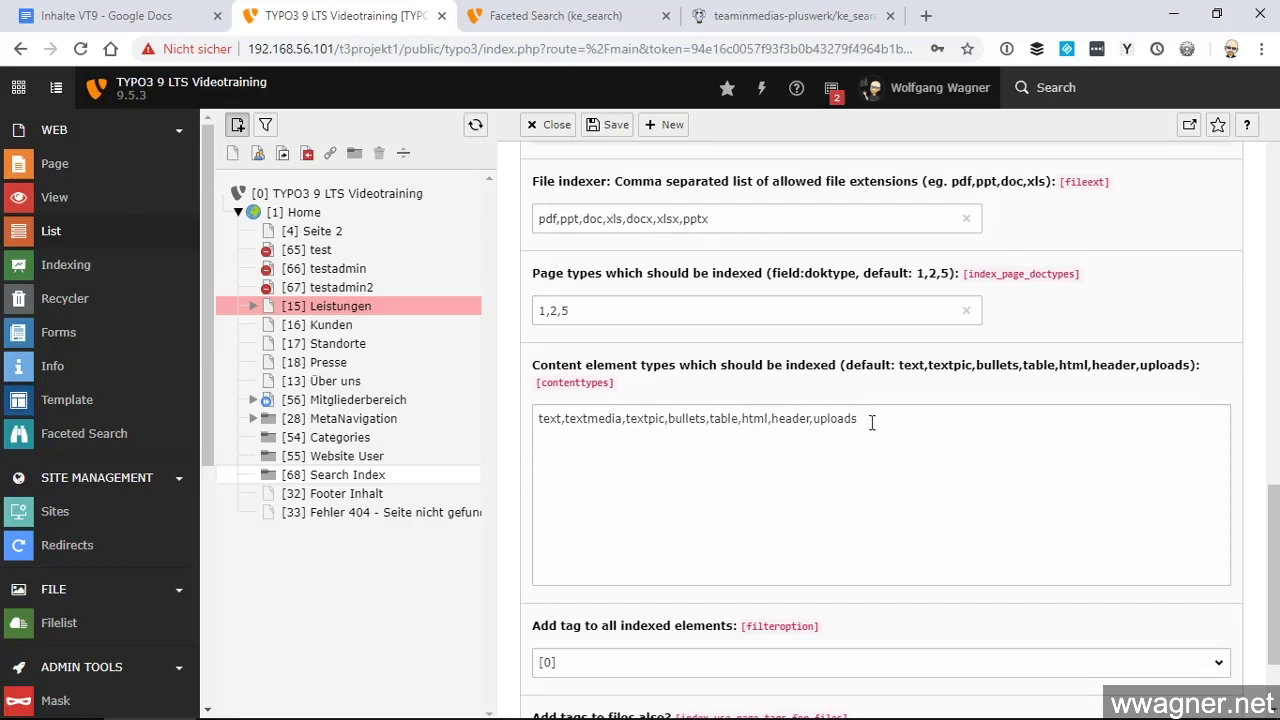
scroll(759, 479, down, 1)
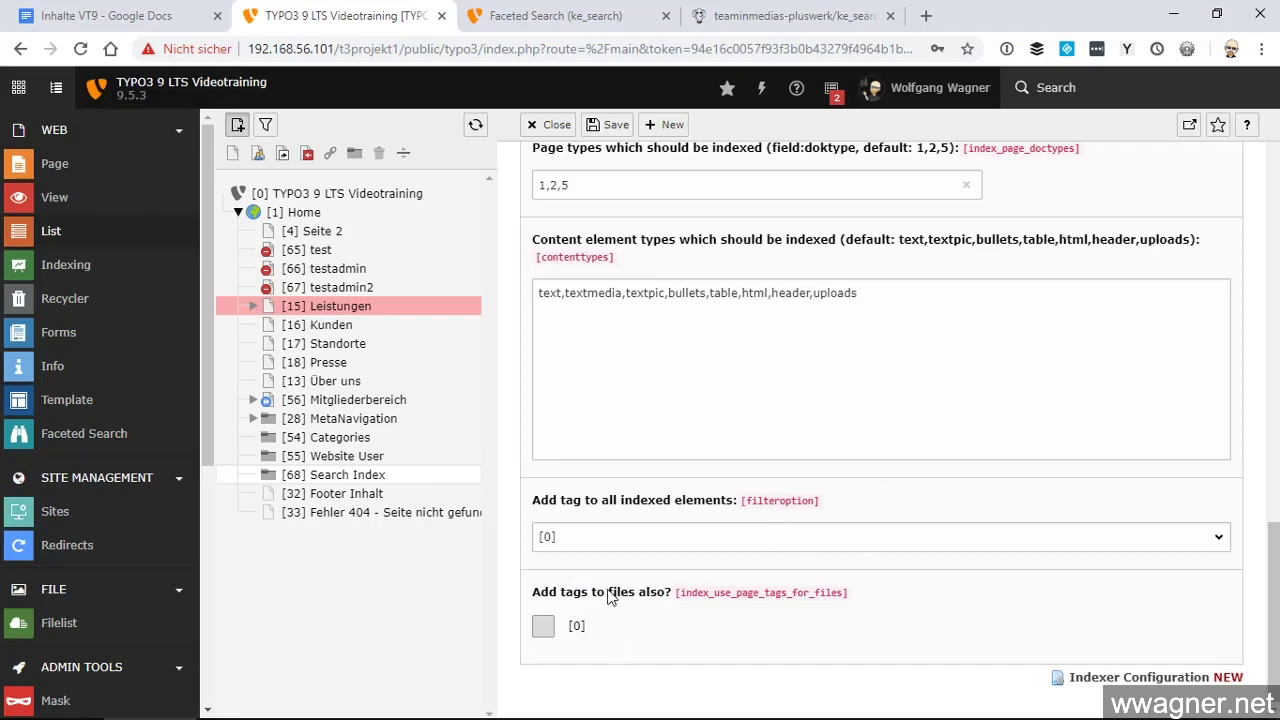
- Save the Pages indexer configuration and review its file extension, page type and content element type settings
click(612, 122)
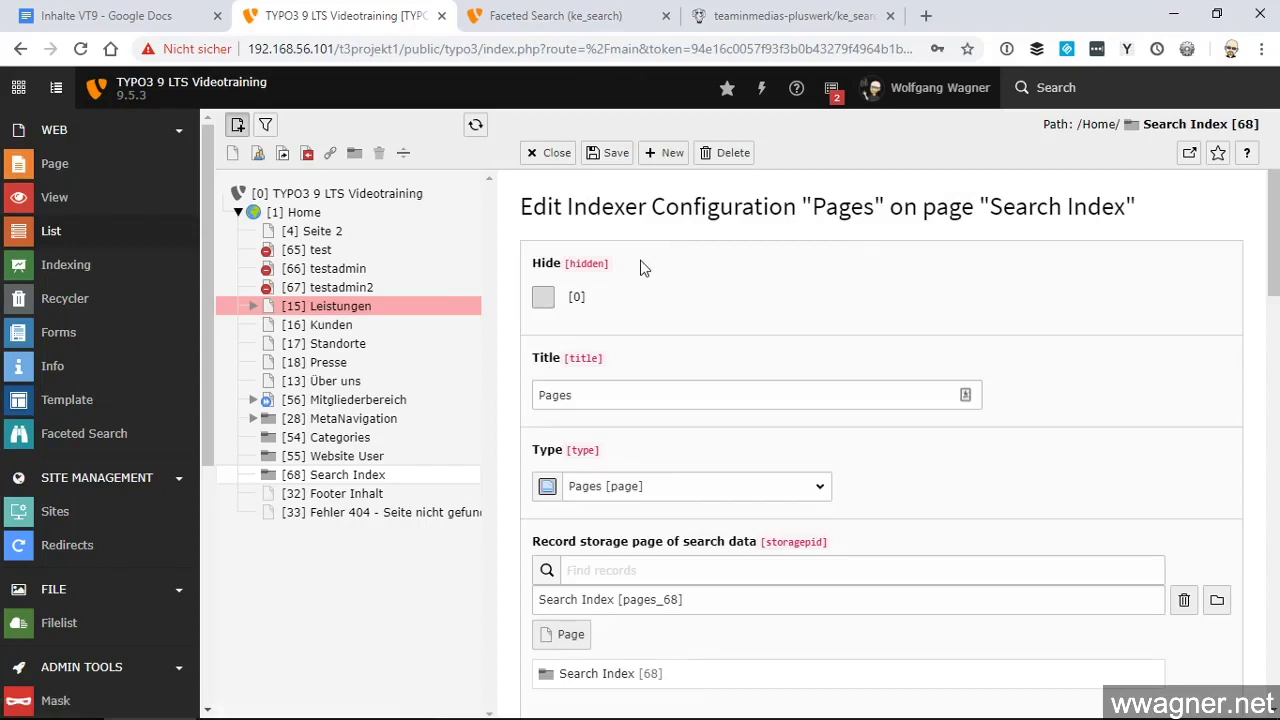
scroll(720, 395, down, 10)
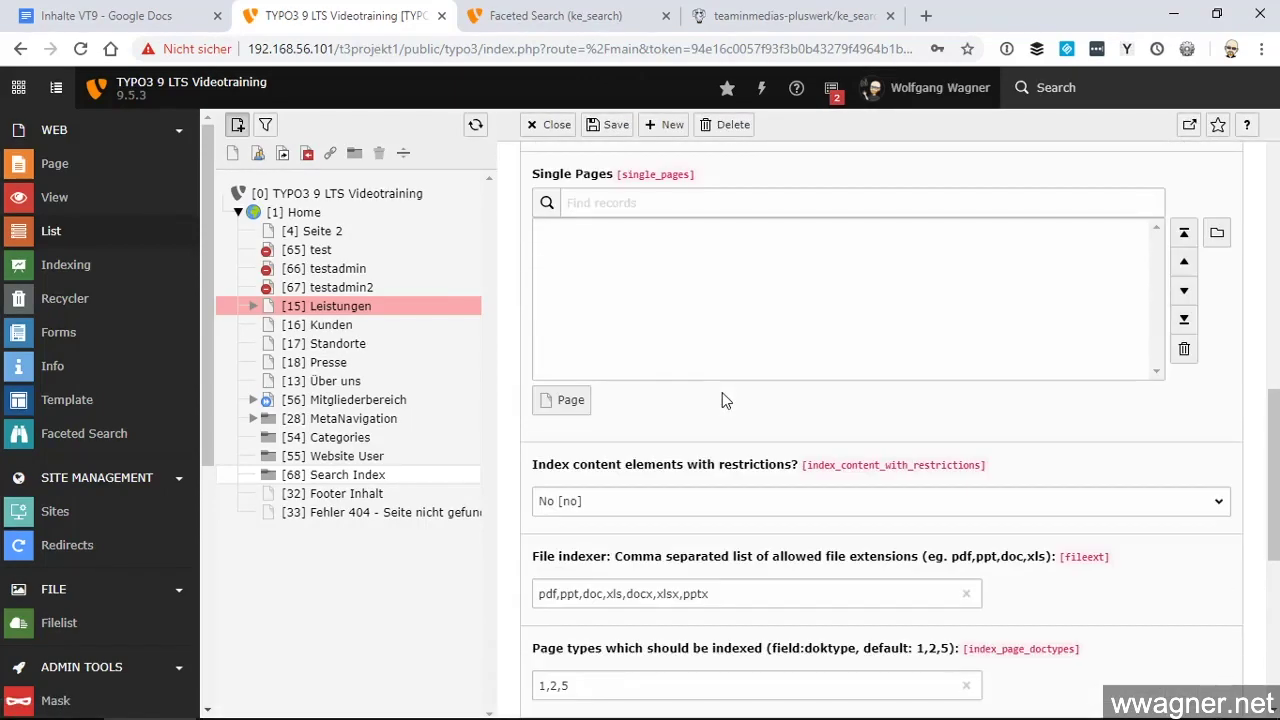
scroll(722, 392, down, 1)
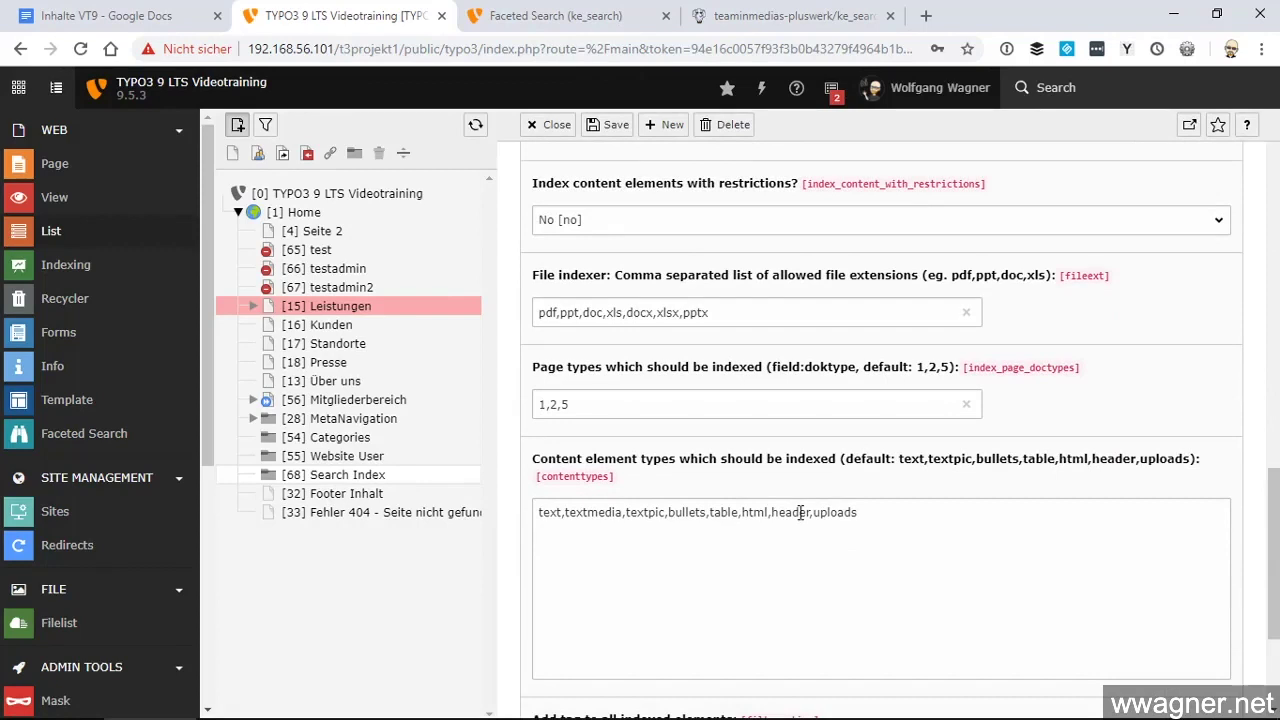
- Examine which content elements are placed on the Home page and on Seite 2
click(86, 170)
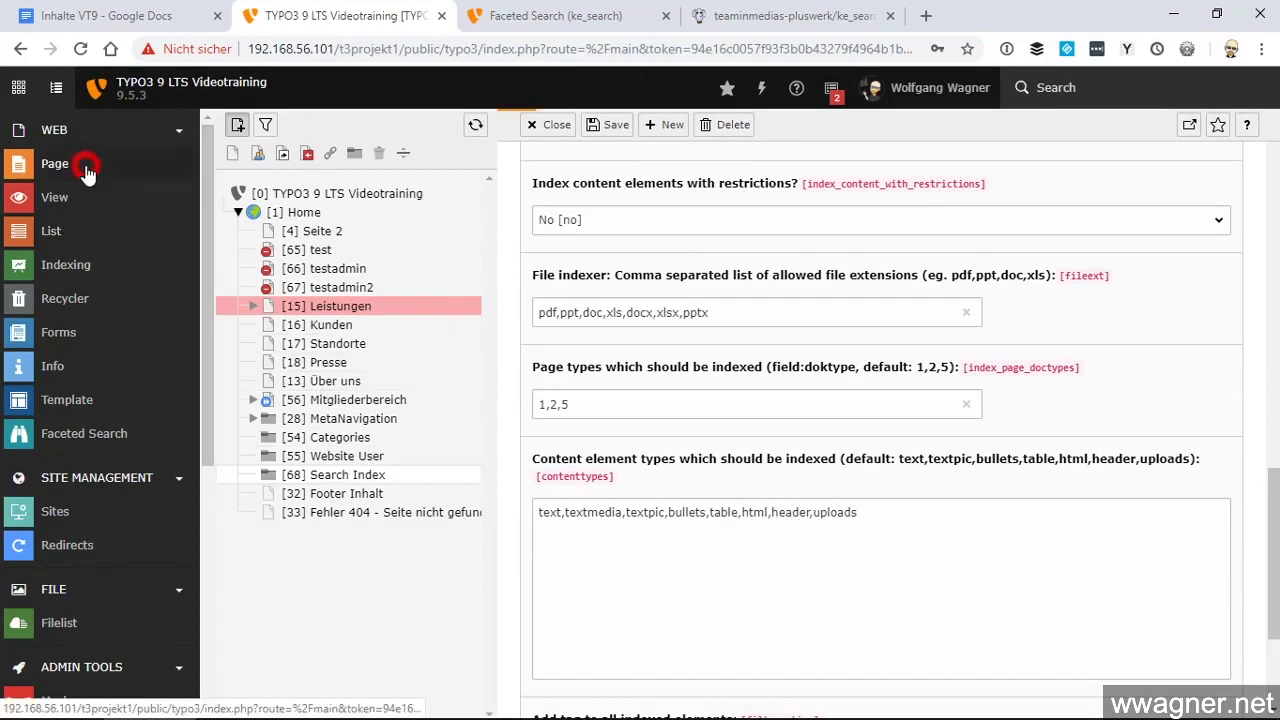
click(336, 215)
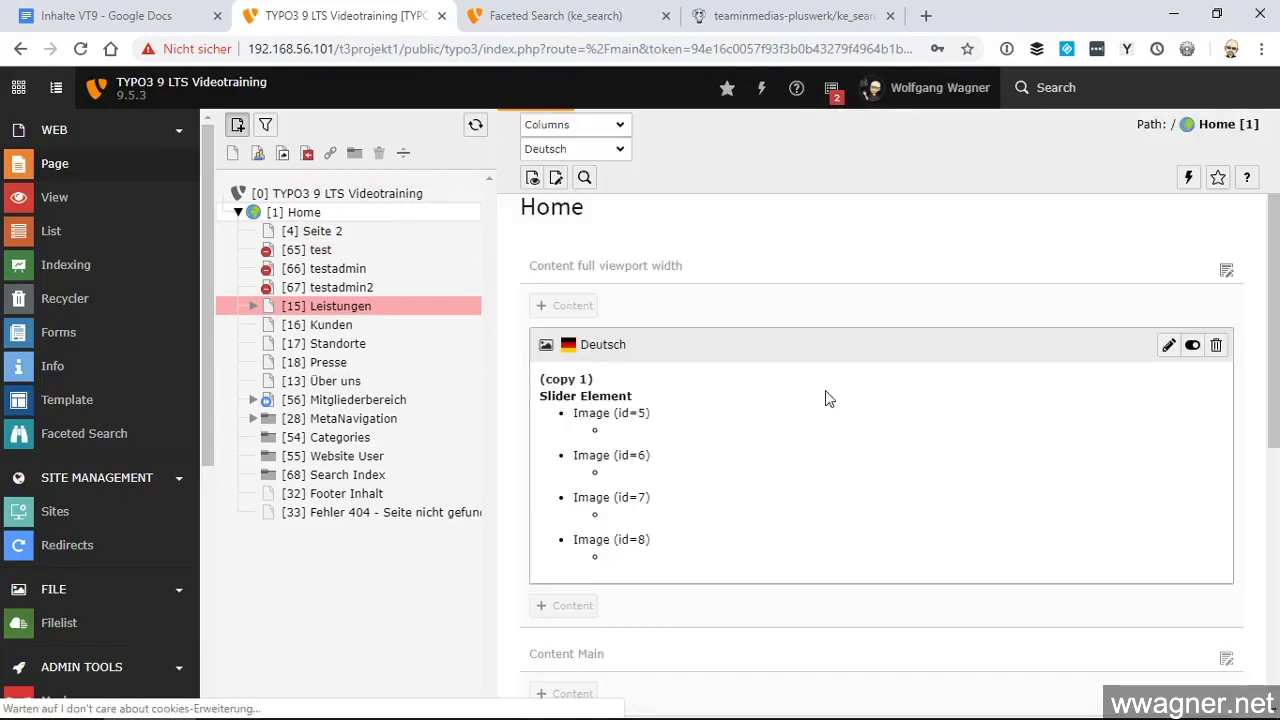
scroll(669, 253, down, 4)
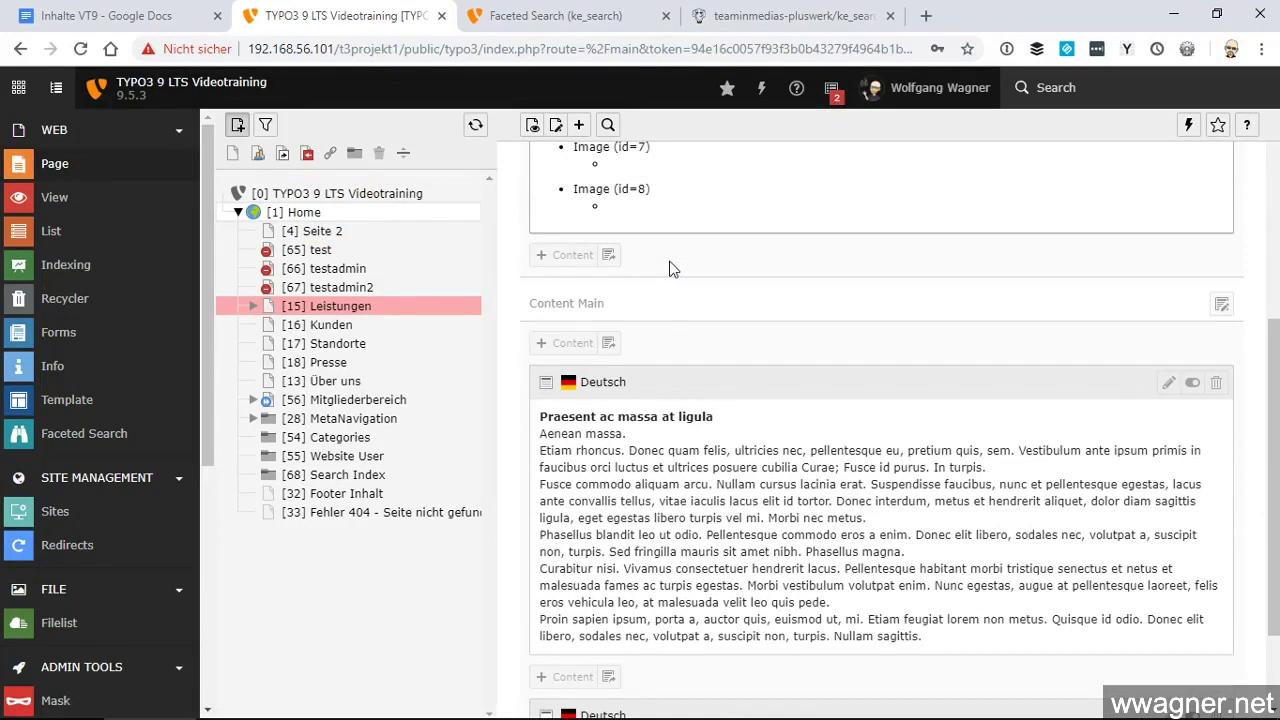
scroll(686, 437, down, 2)
scroll(684, 435, up, 4)
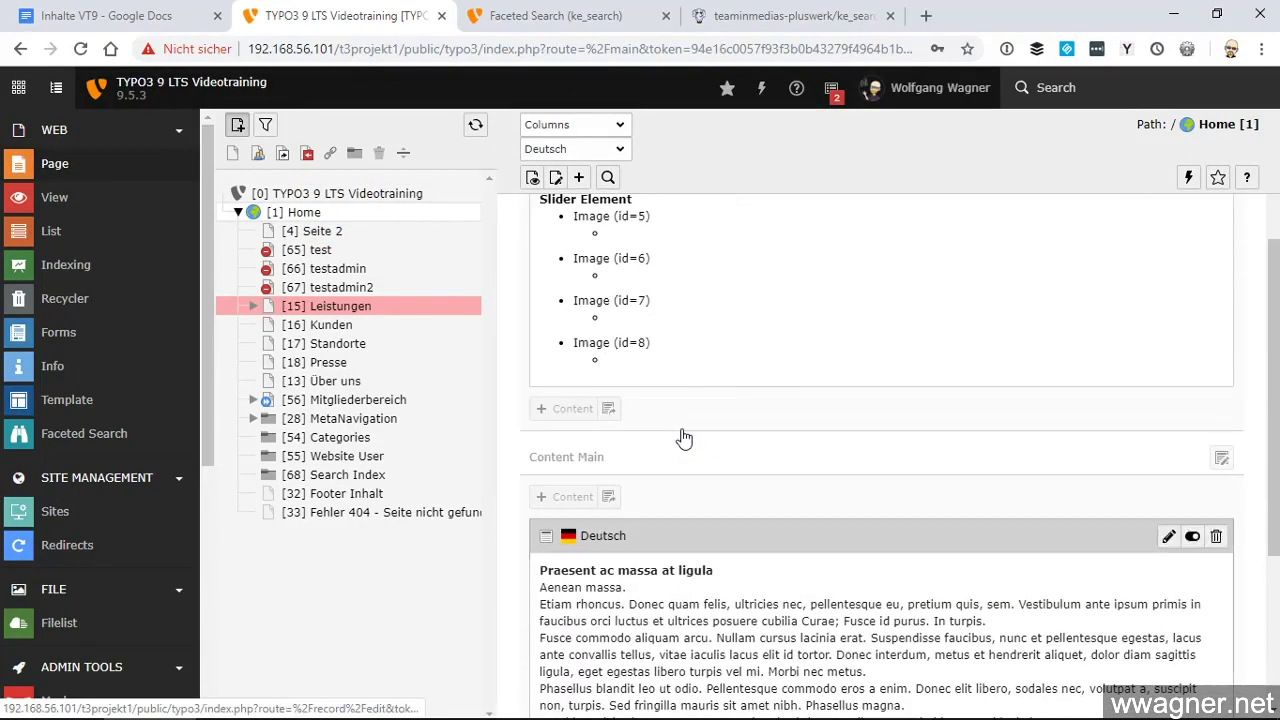
scroll(684, 437, up, 3)
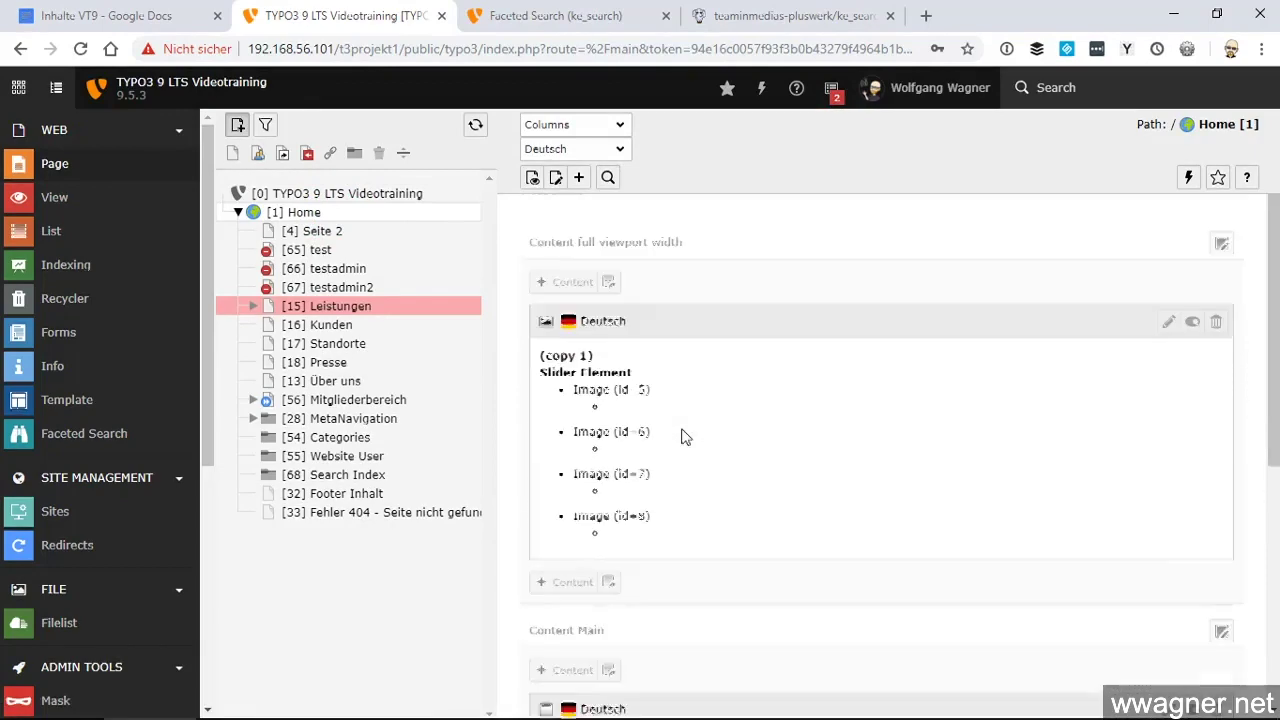
click(329, 236)
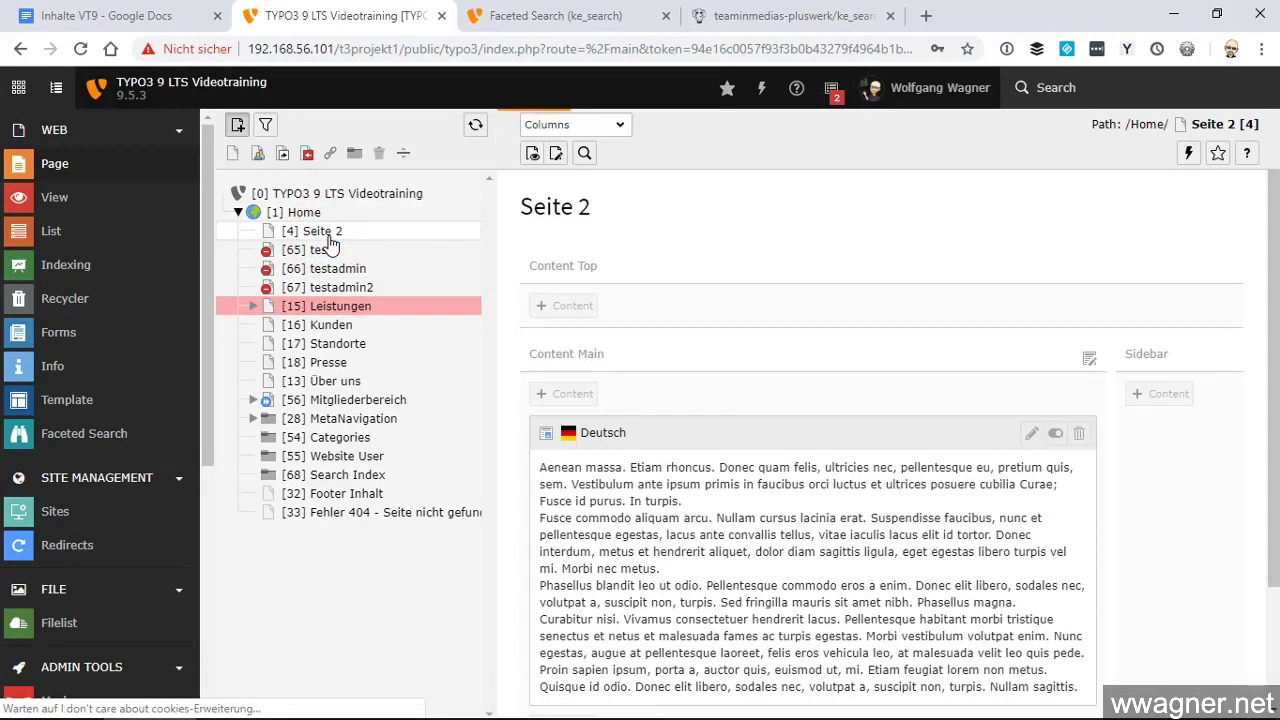
scroll(761, 416, down, 2)
scroll(761, 416, up, 2)
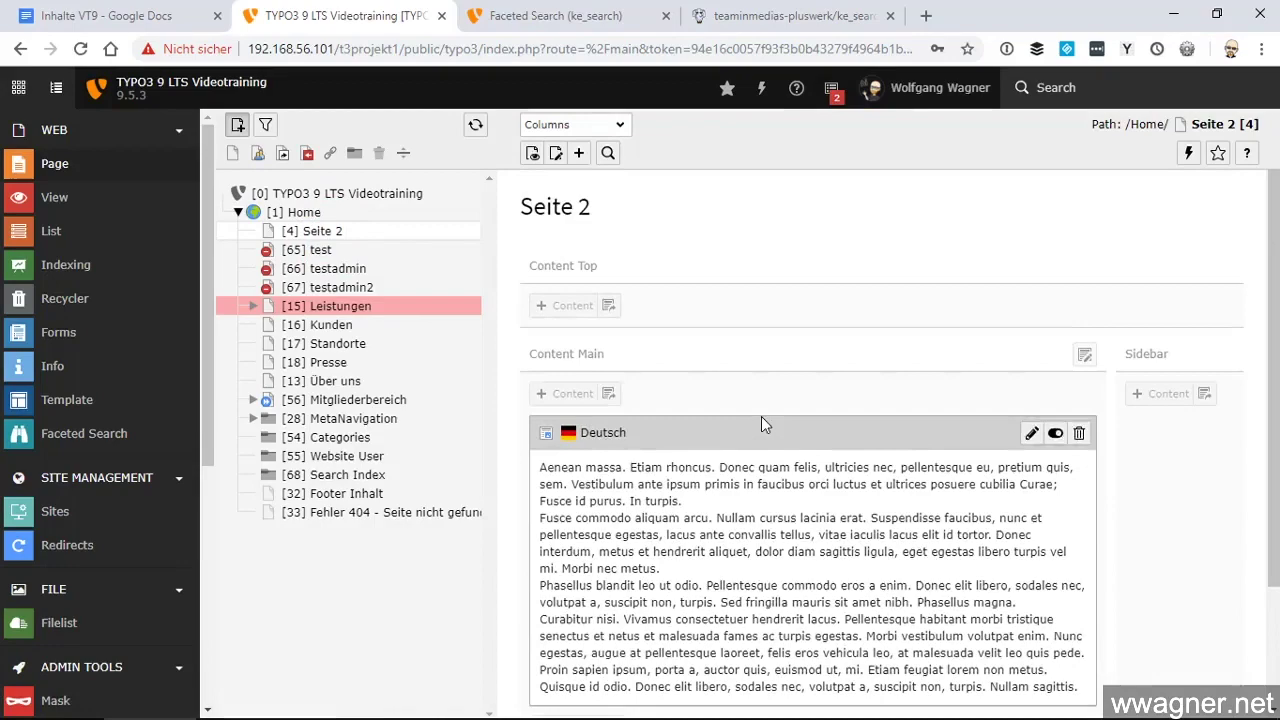
- Create a Card content element in the Content Main column of the Home page with the header "card"
click(298, 211)
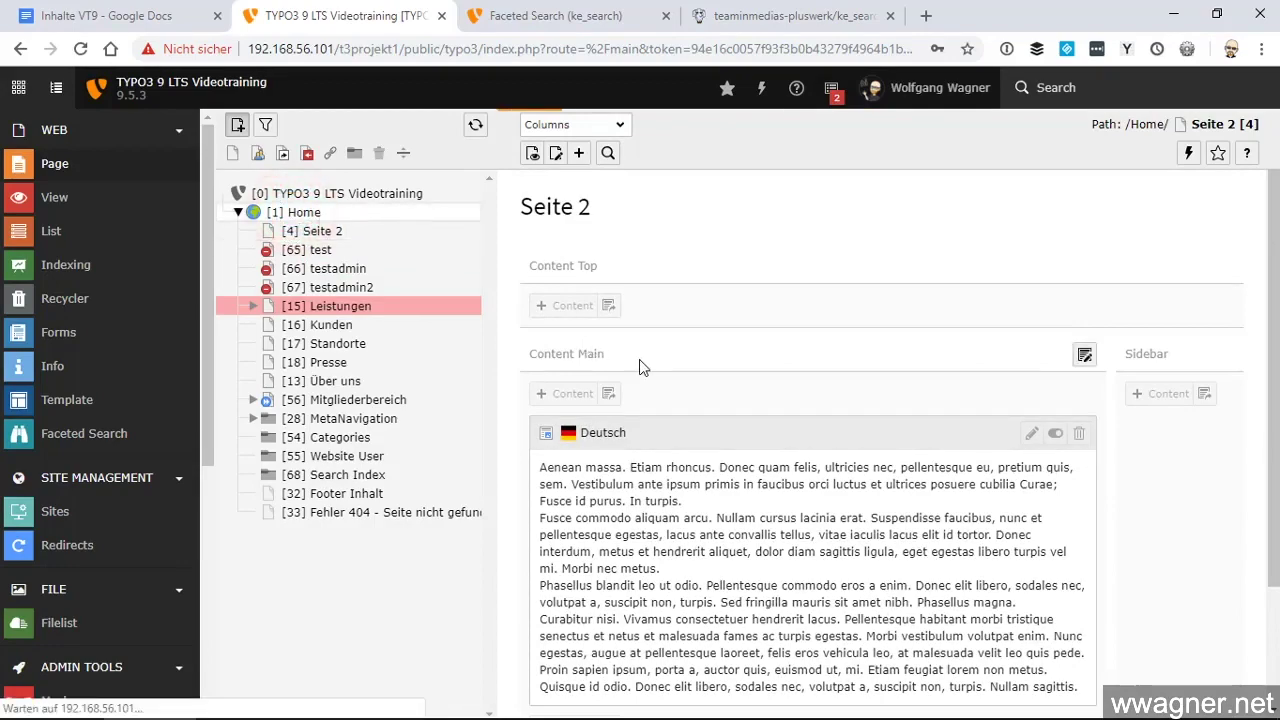
scroll(660, 398, down, 6)
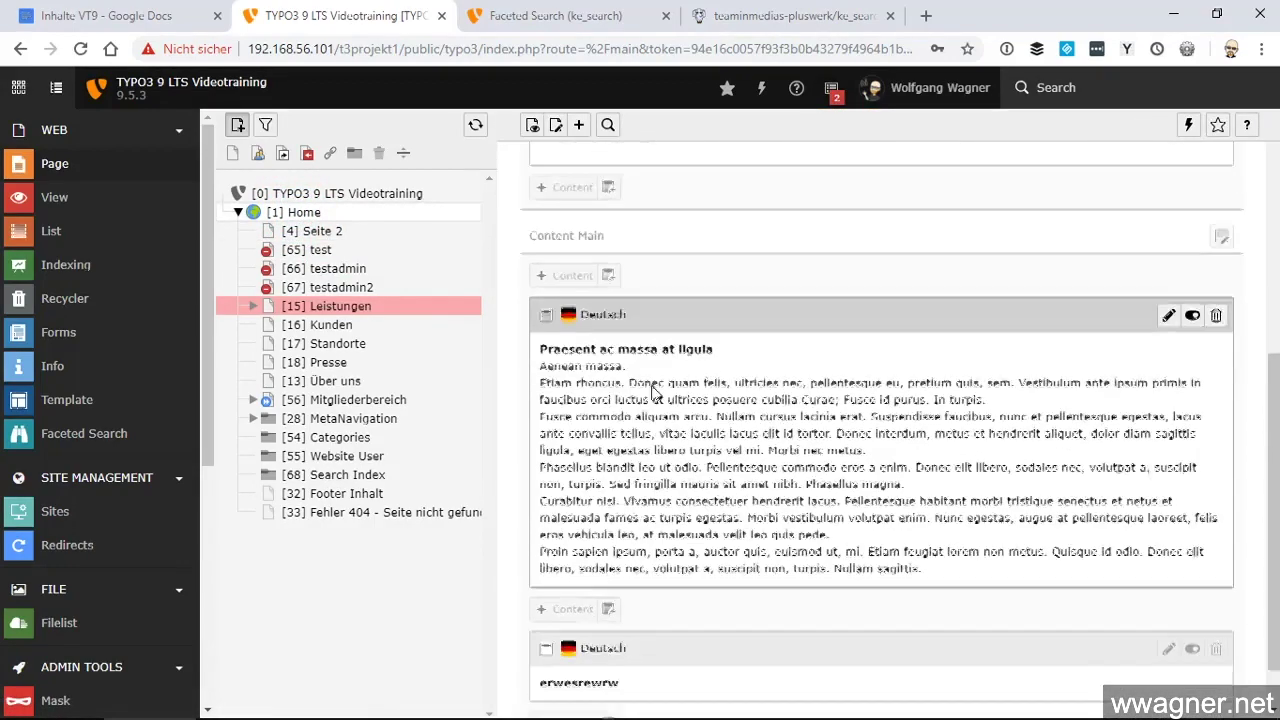
click(557, 252)
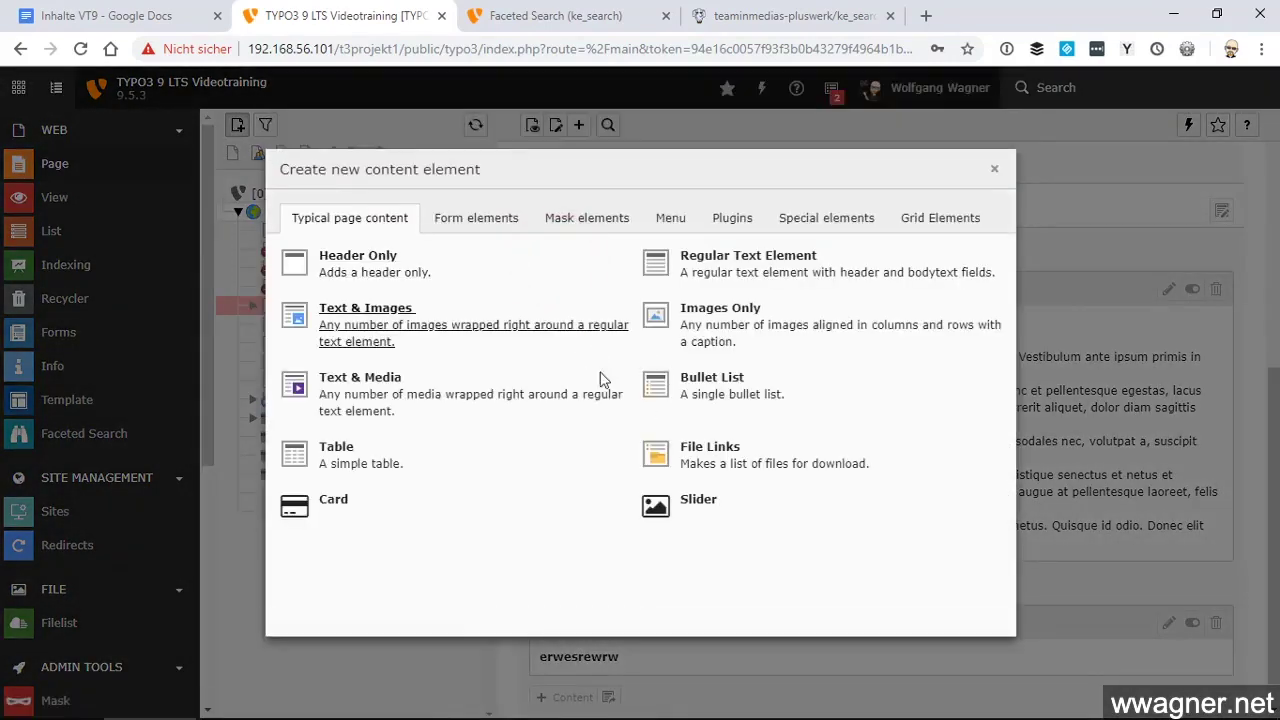
click(335, 500)
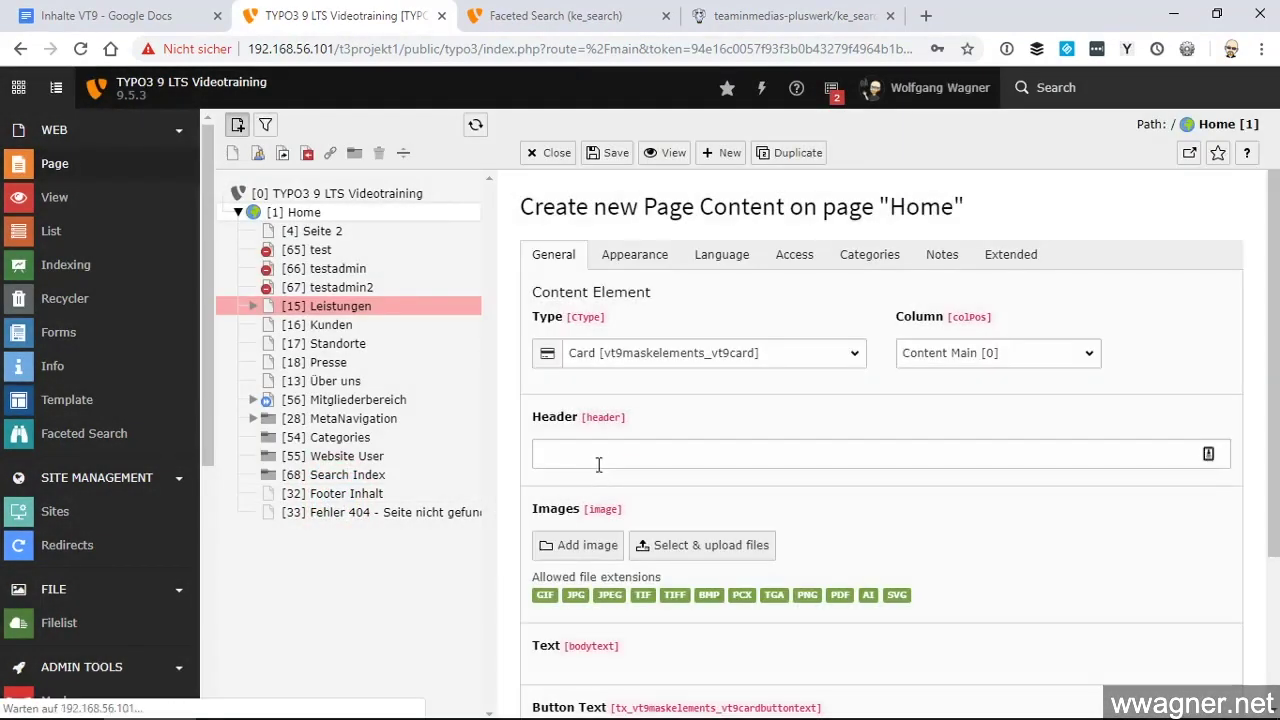
click(598, 464)
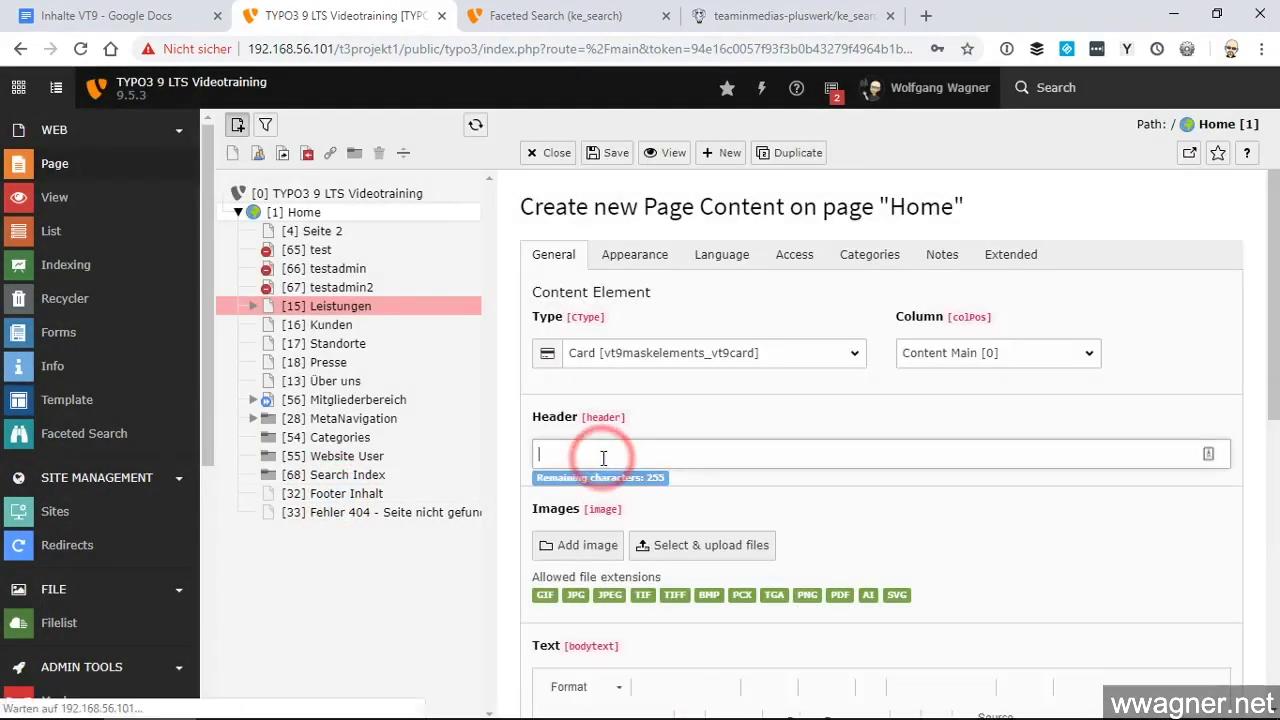
text(card)
- Enter "dssdsa" as the card's text, then save and close the element
scroll(660, 410, down, 5)
click(680, 366)
text(dssdsa)
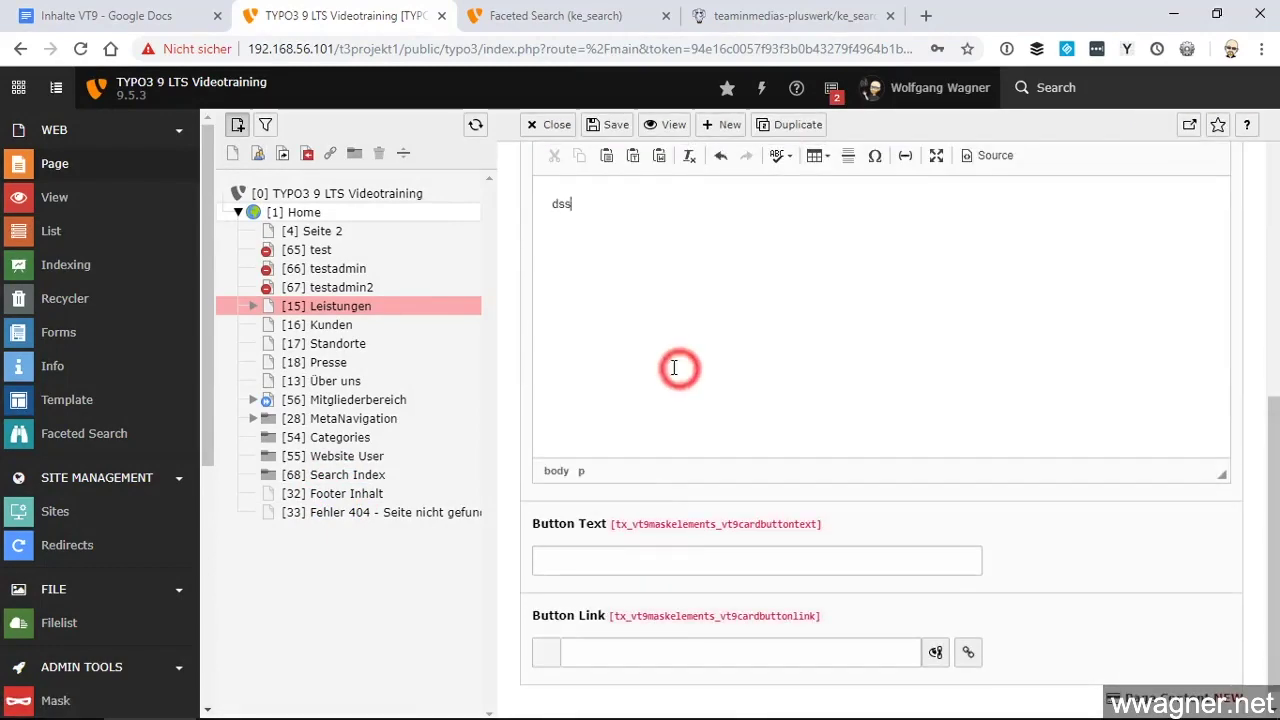
click(555, 124)
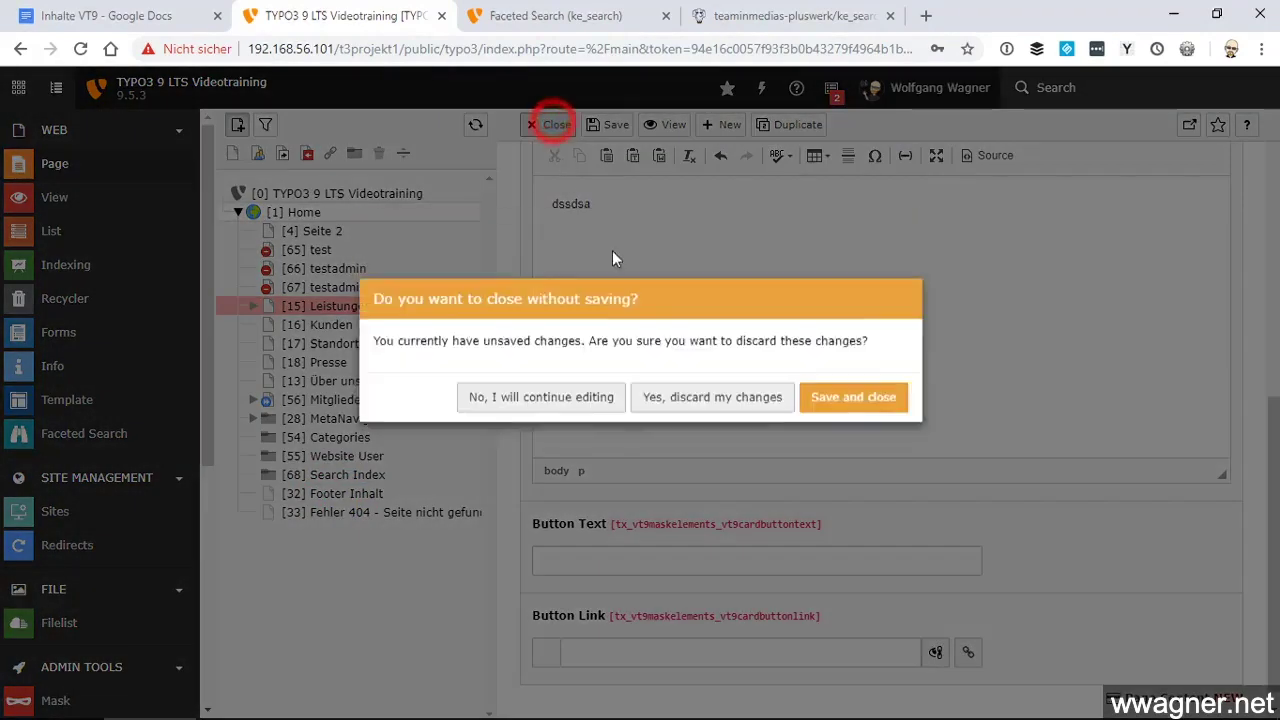
click(831, 443)
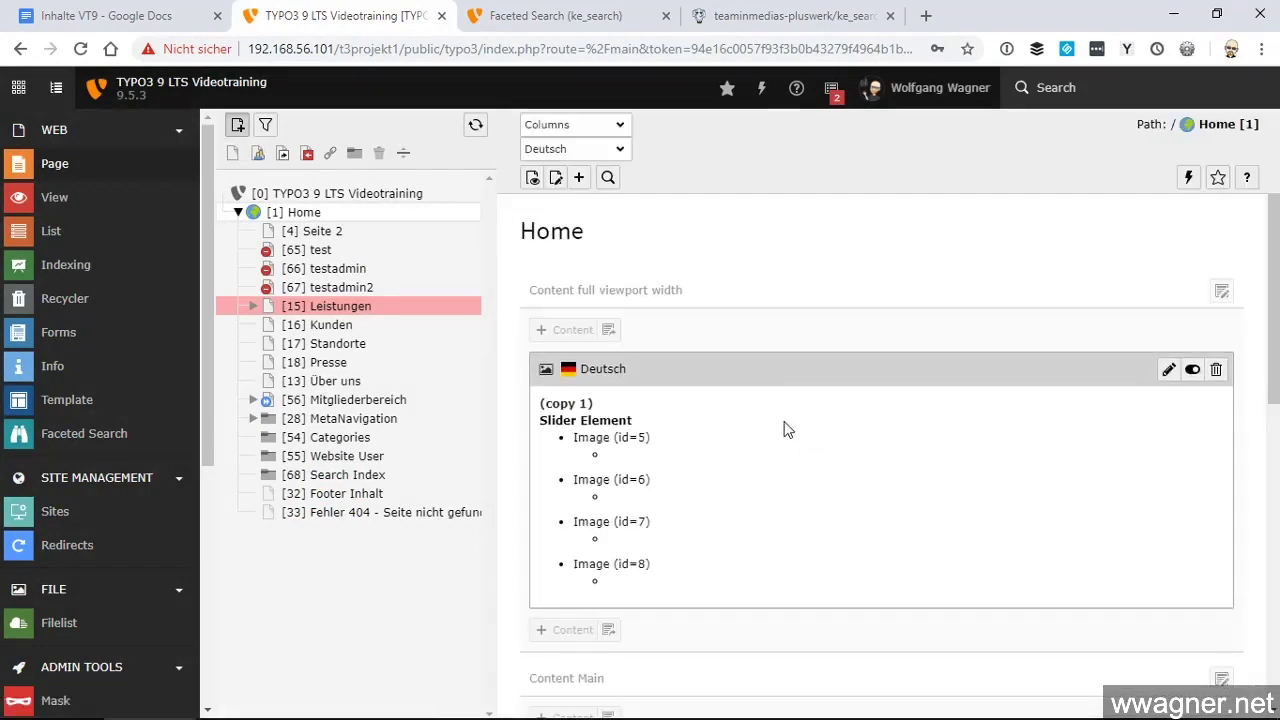
- Open the new card element on Home for editing and check its CType identifier in the list of content types
scroll(732, 451, down, 3)
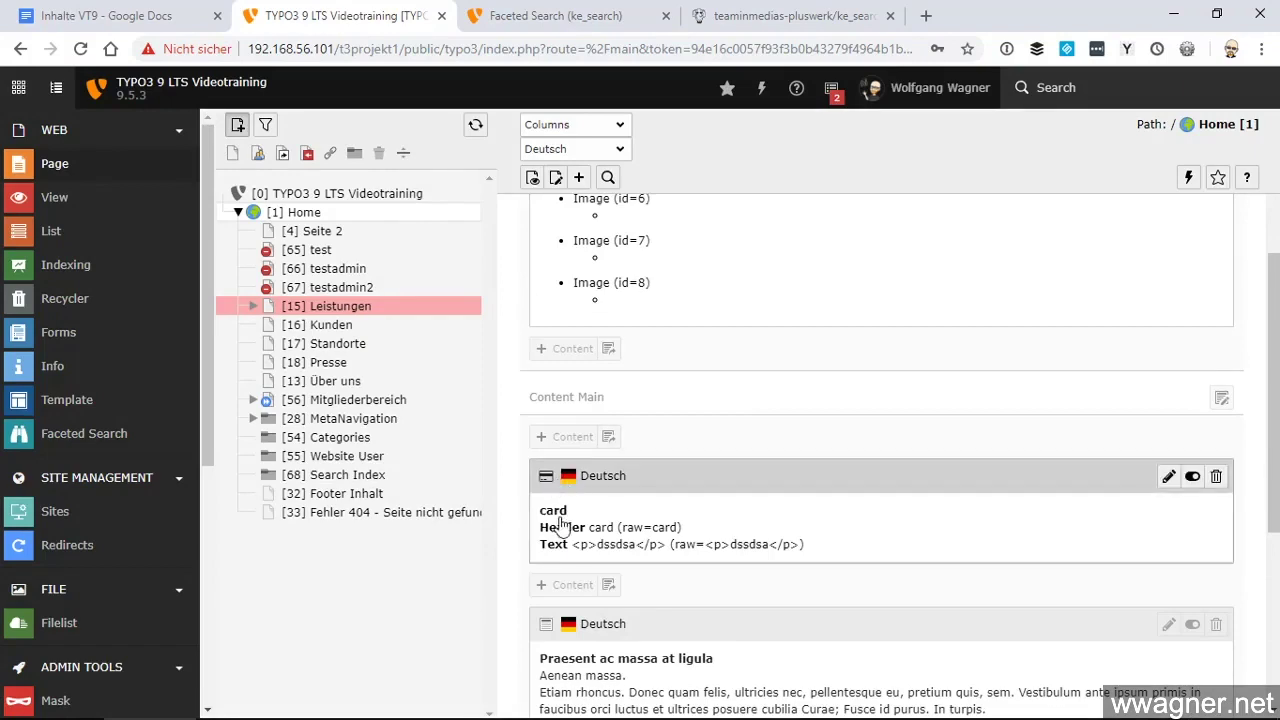
click(1170, 478)
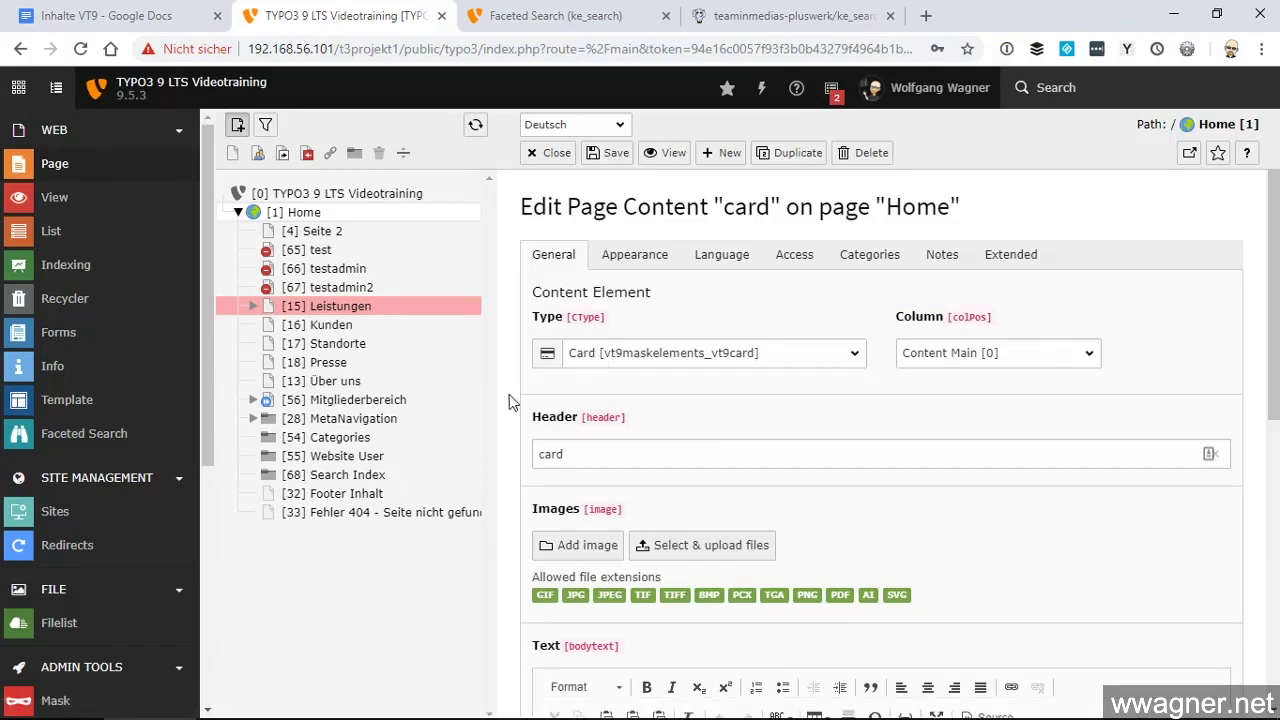
scroll(65, 495, down, 3)
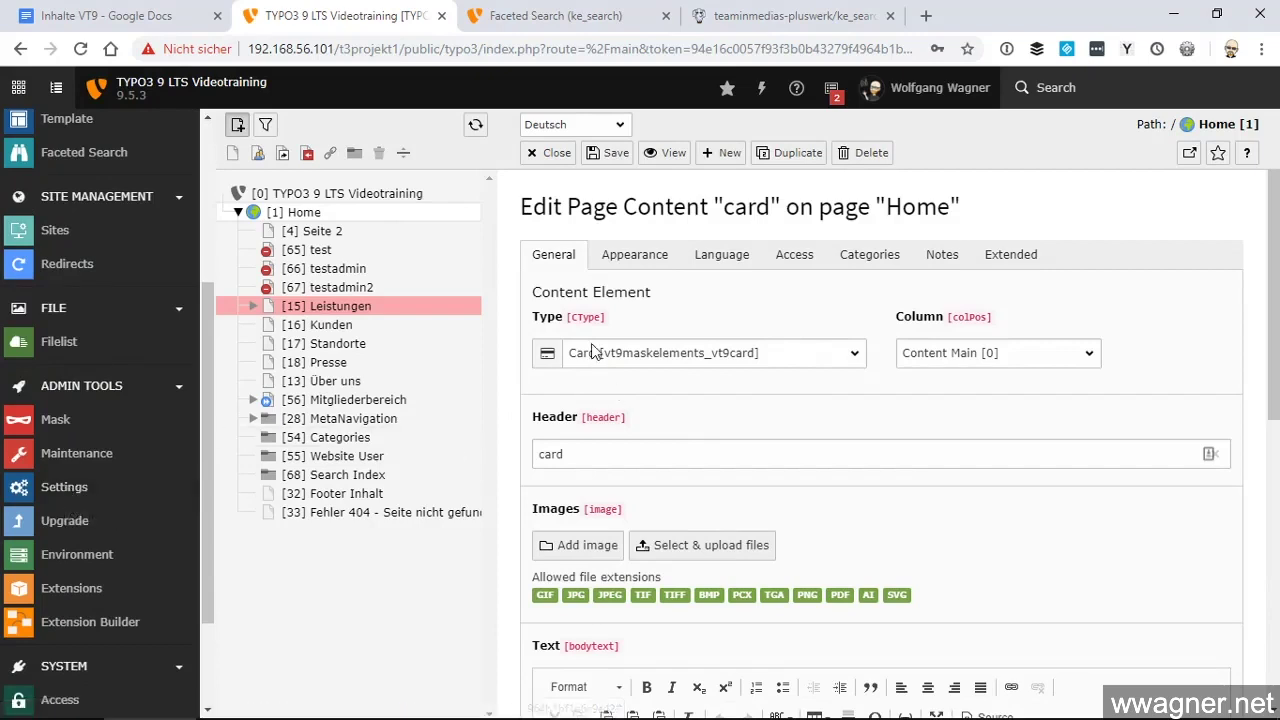
drag(581, 320, 605, 318)
click(660, 353)
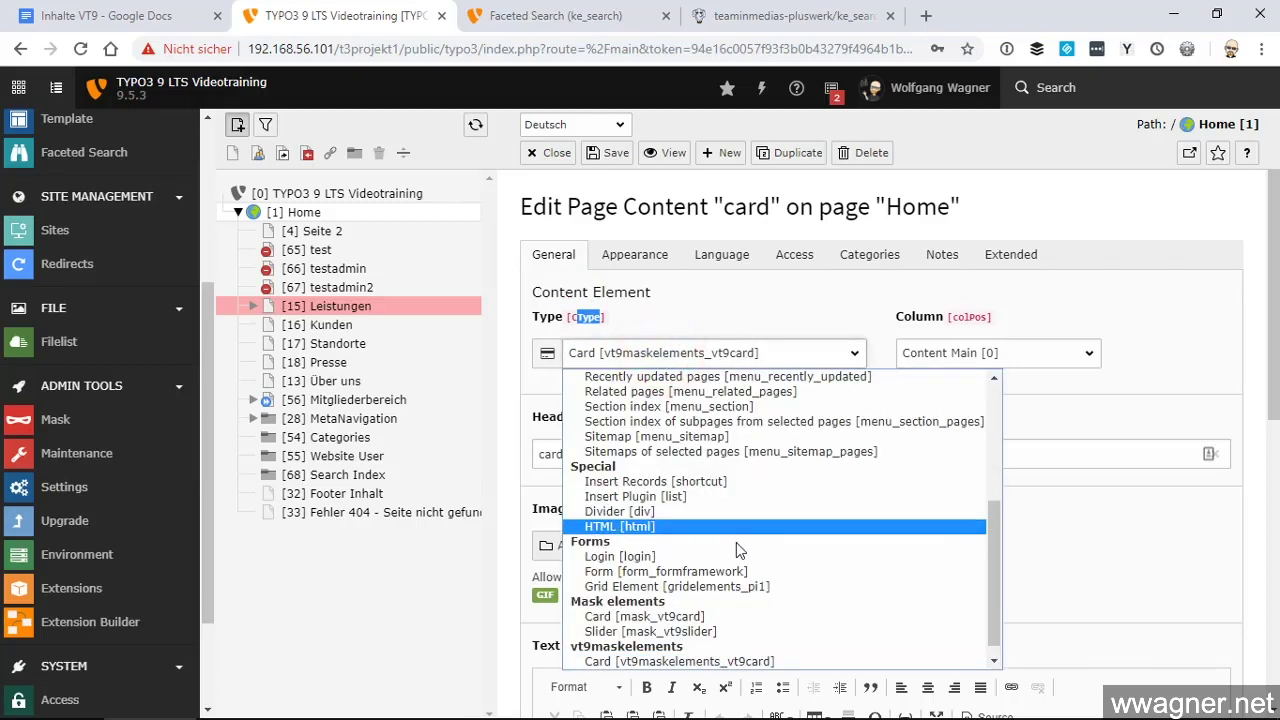
scroll(690, 540, down, 1)
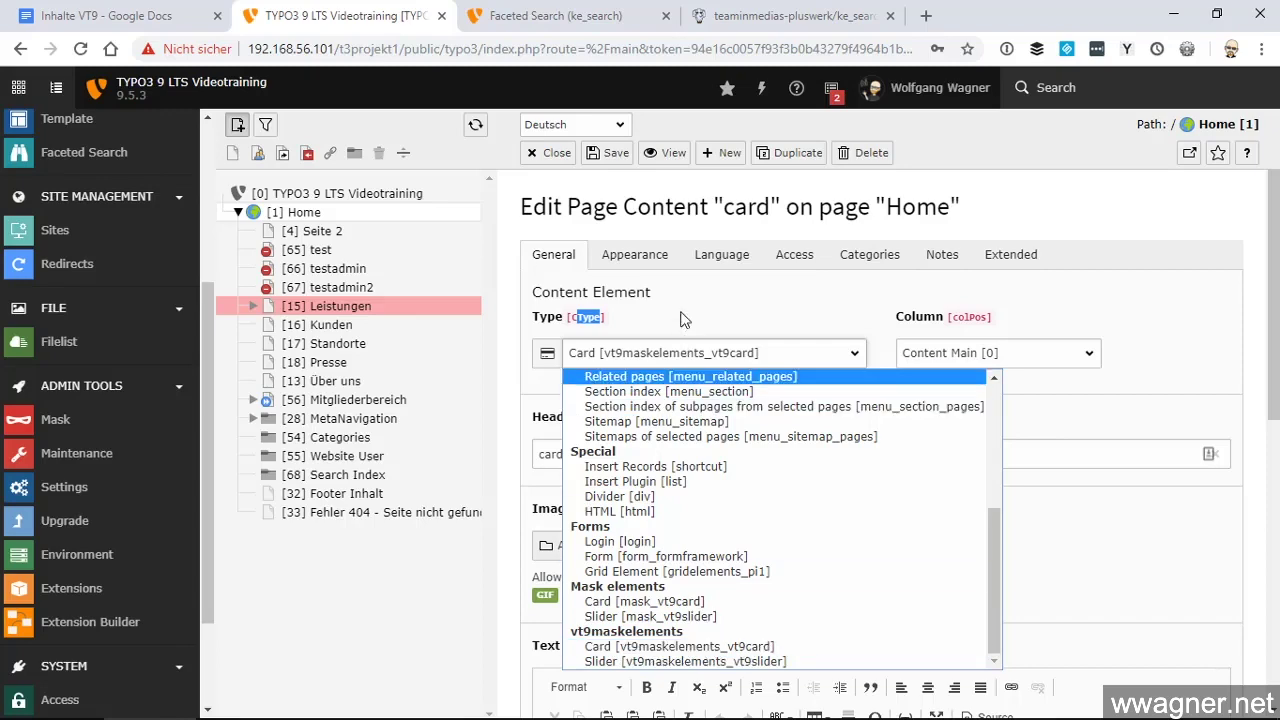
click(686, 272)
- Check which debug preset is active in the configuration presets of the system settings
scroll(80, 468, down, 1)
scroll(80, 468, down, 1)
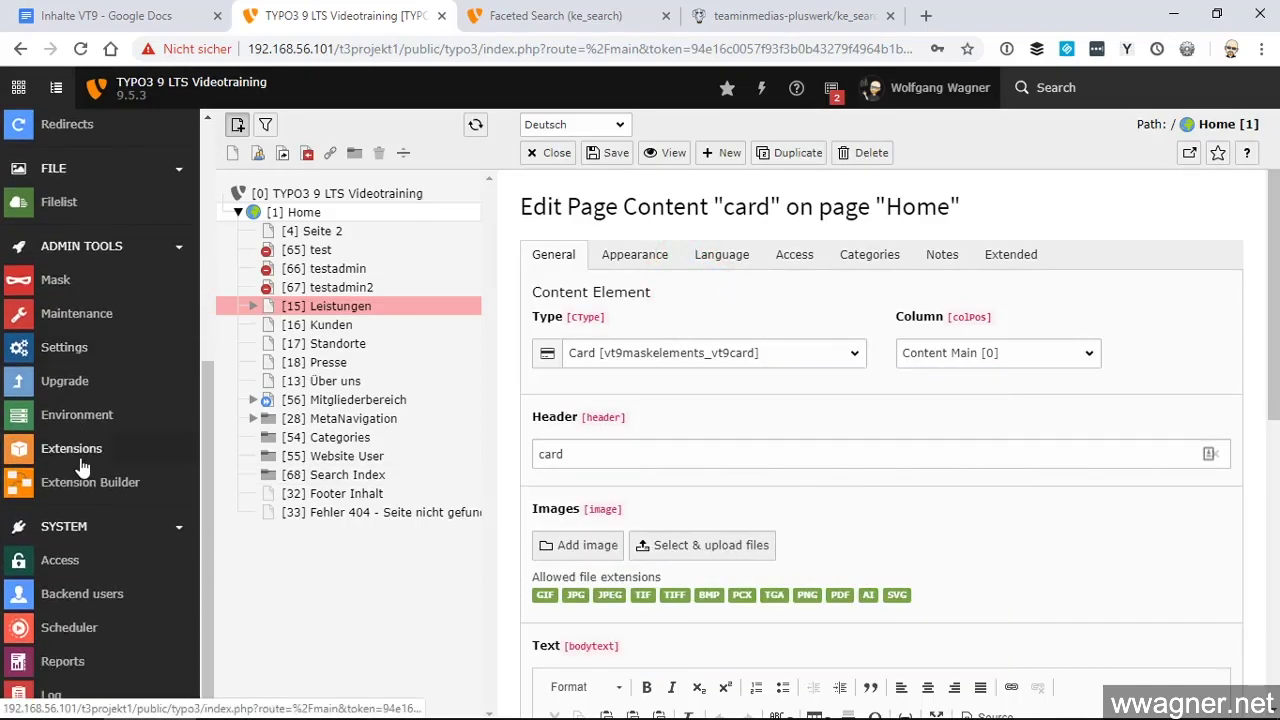
click(64, 348)
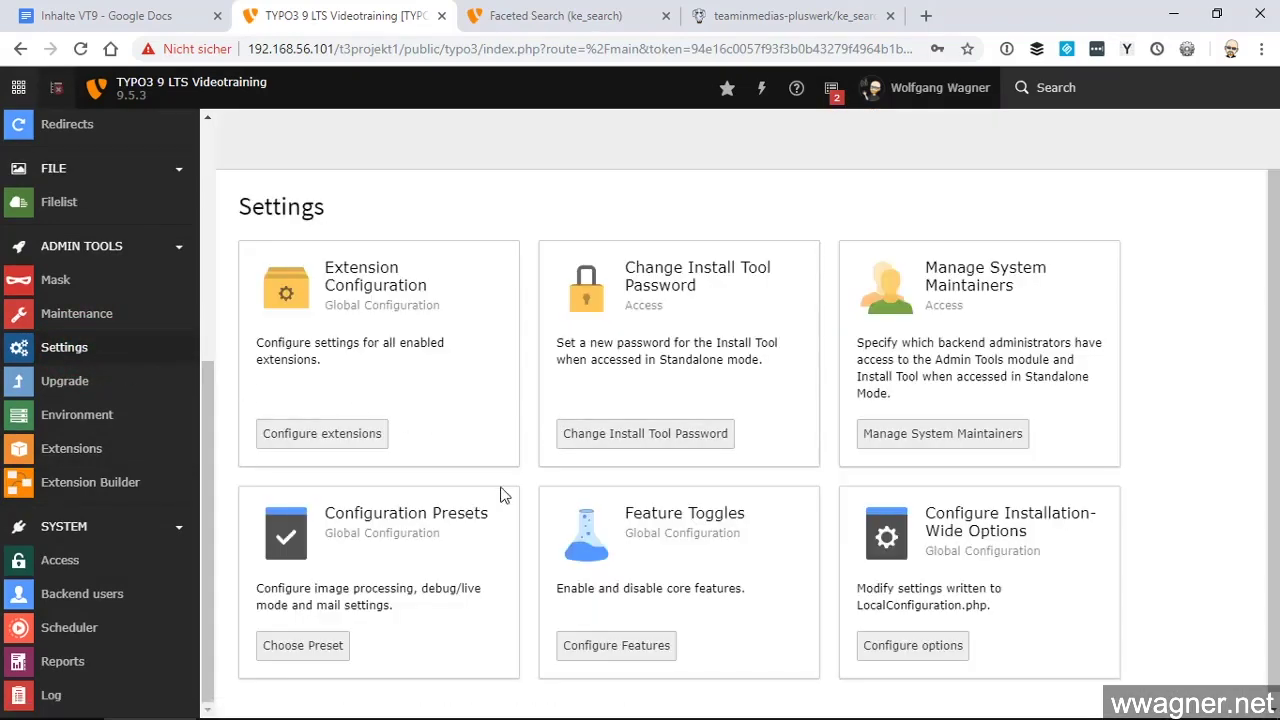
click(305, 644)
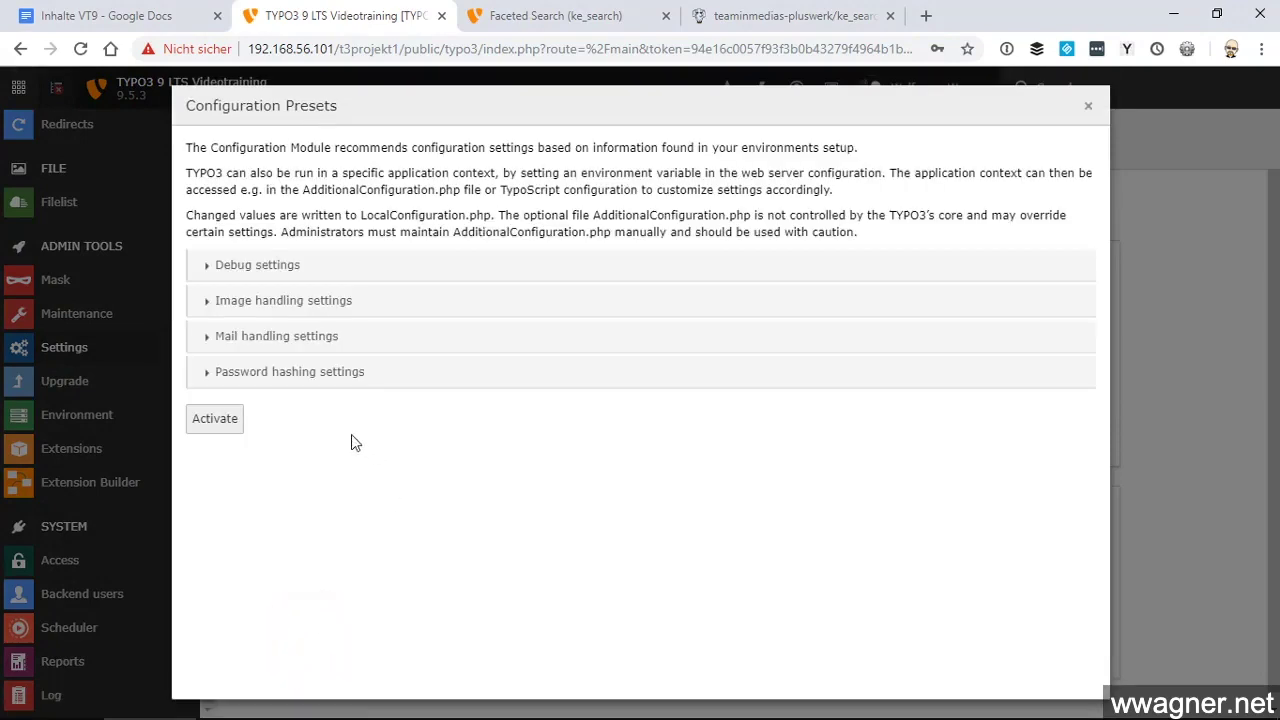
click(264, 265)
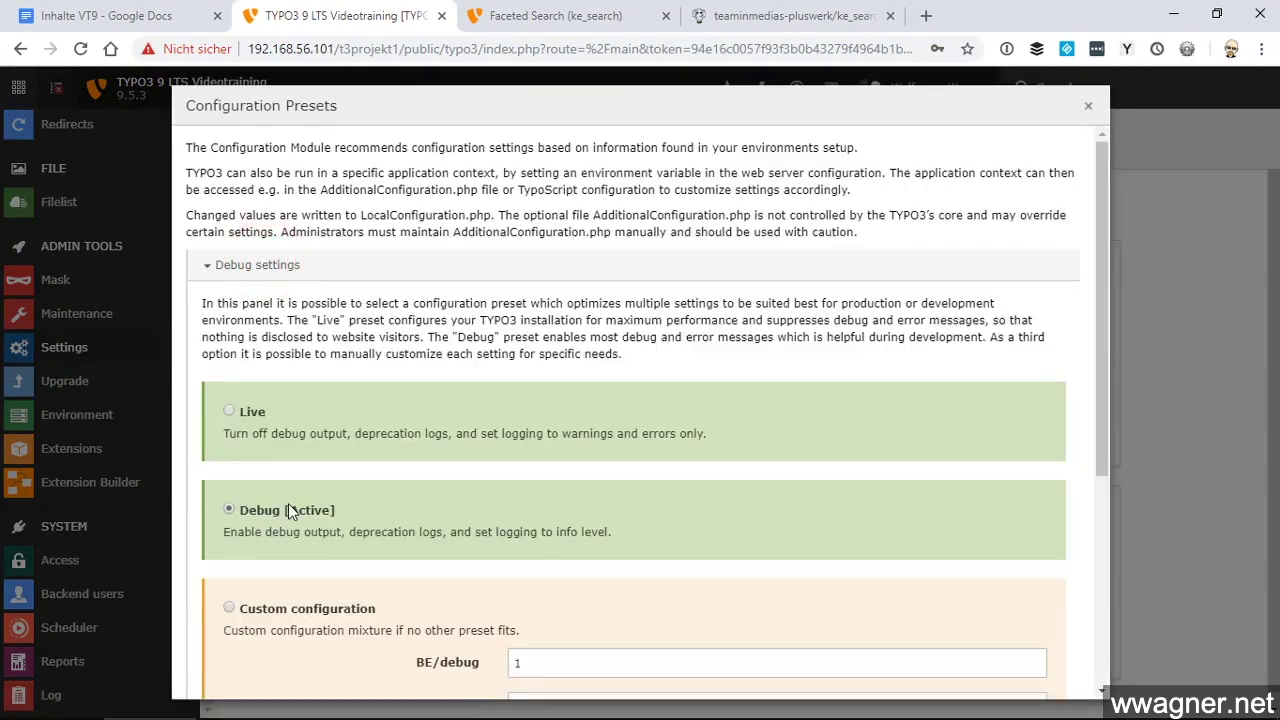
click(1083, 106)
- Open the slider element on the Home page and check the CType identifiers of the slider and card
scroll(94, 177, up, 5)
click(92, 172)
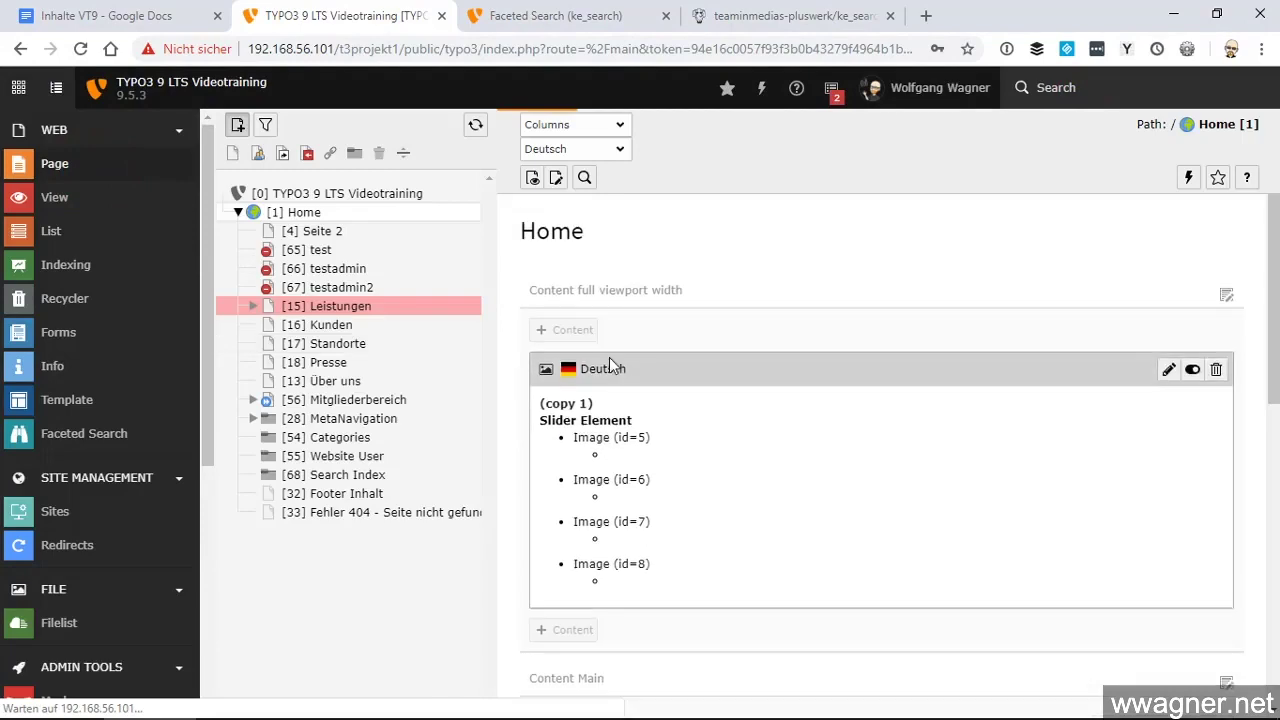
click(1167, 369)
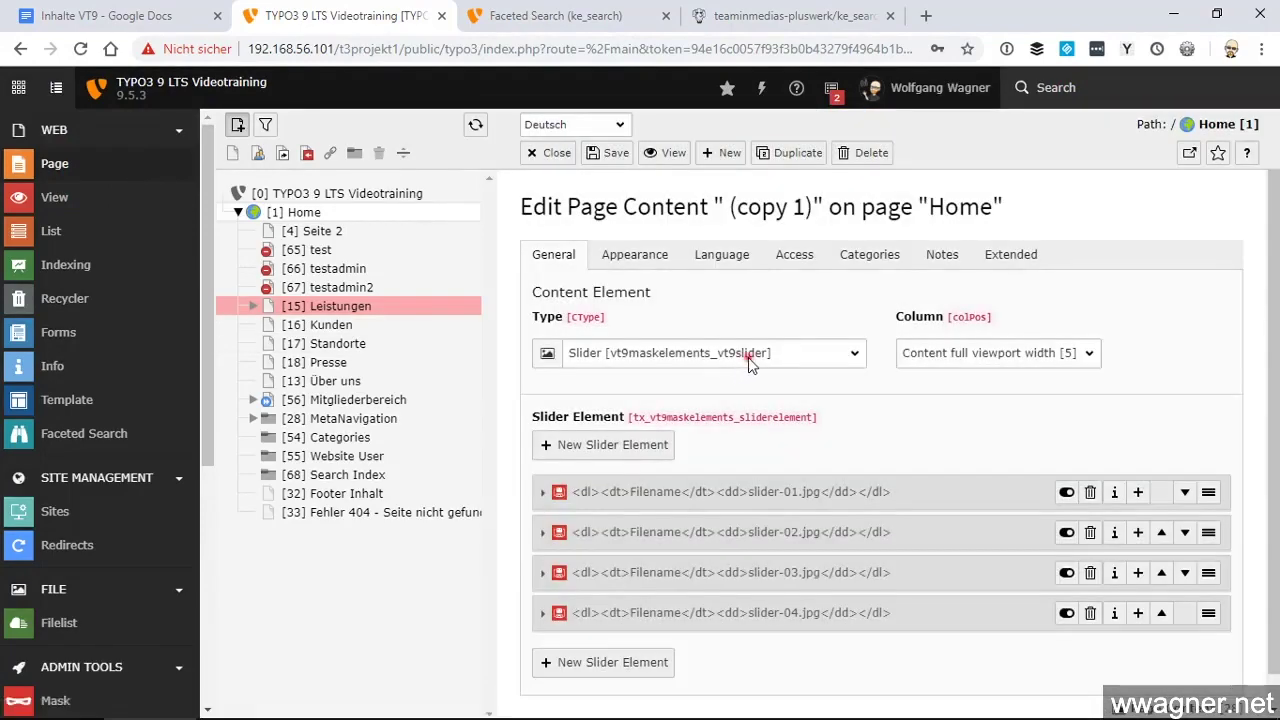
click(748, 357)
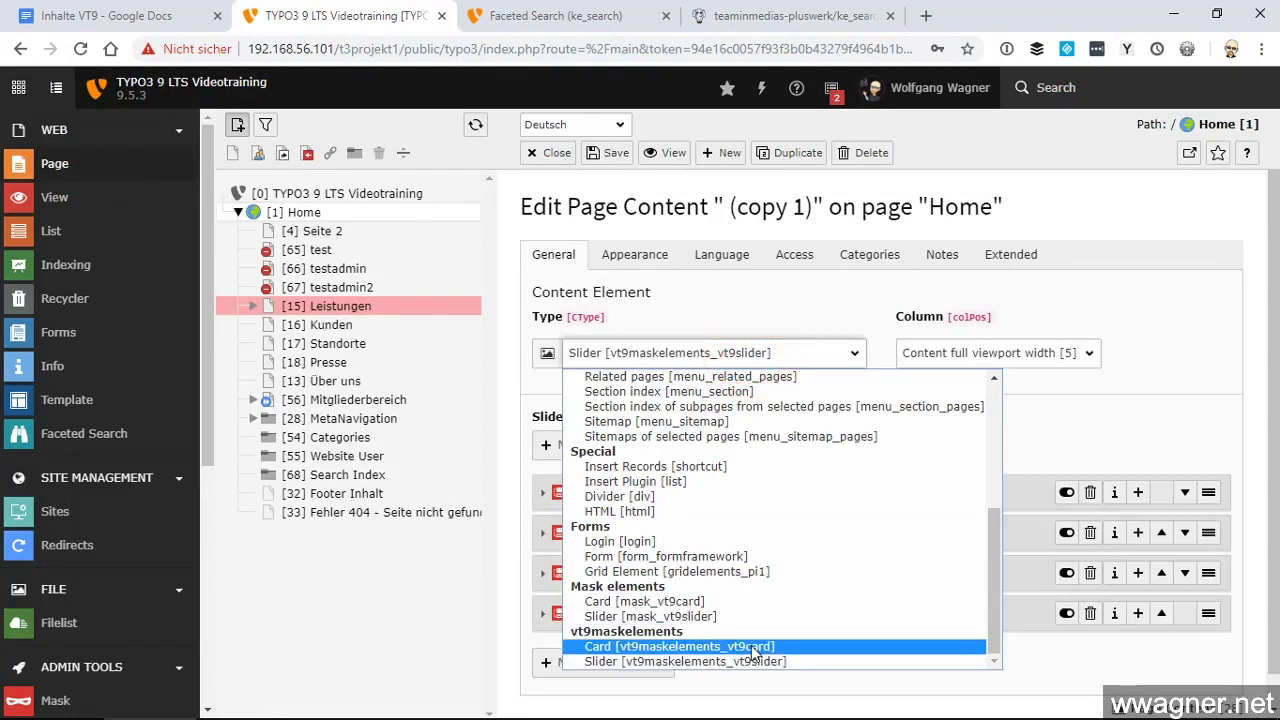
click(1066, 424)
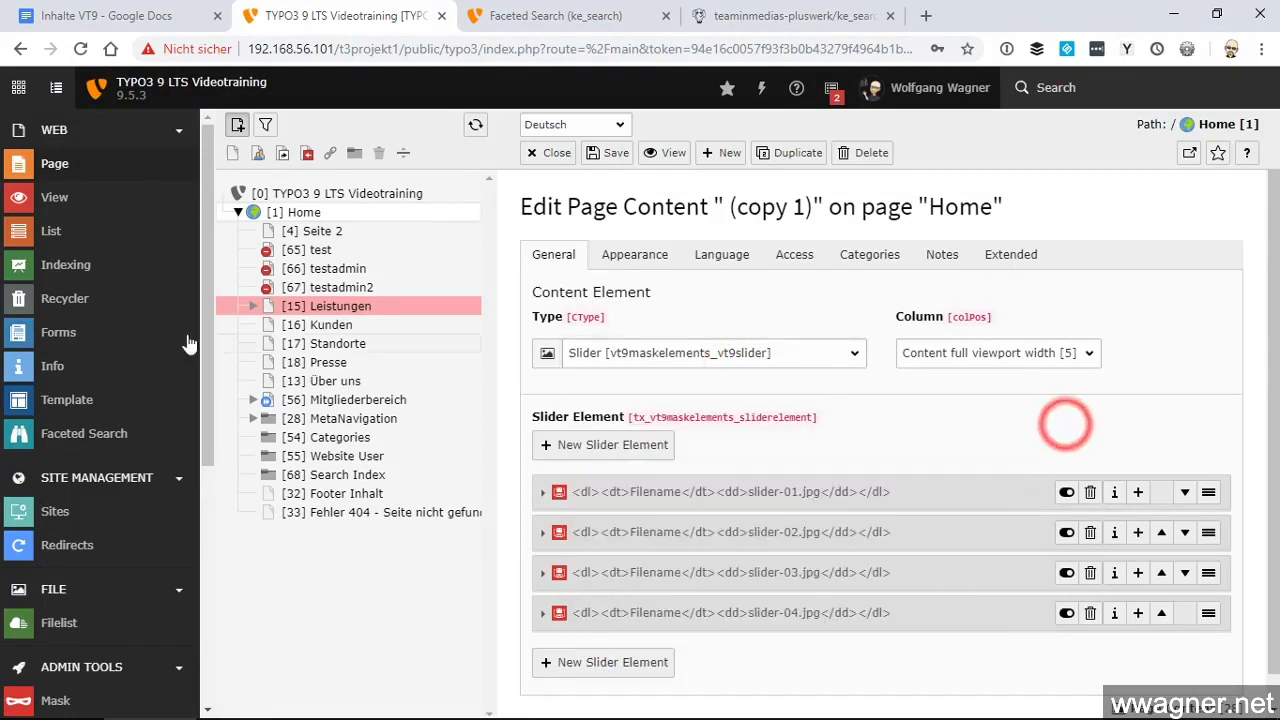
- Add vt9maskelements_vt9card and vt9maskelements_vt9slider to the content element types of the Pages indexer configuration in the Search Index folder
click(60, 231)
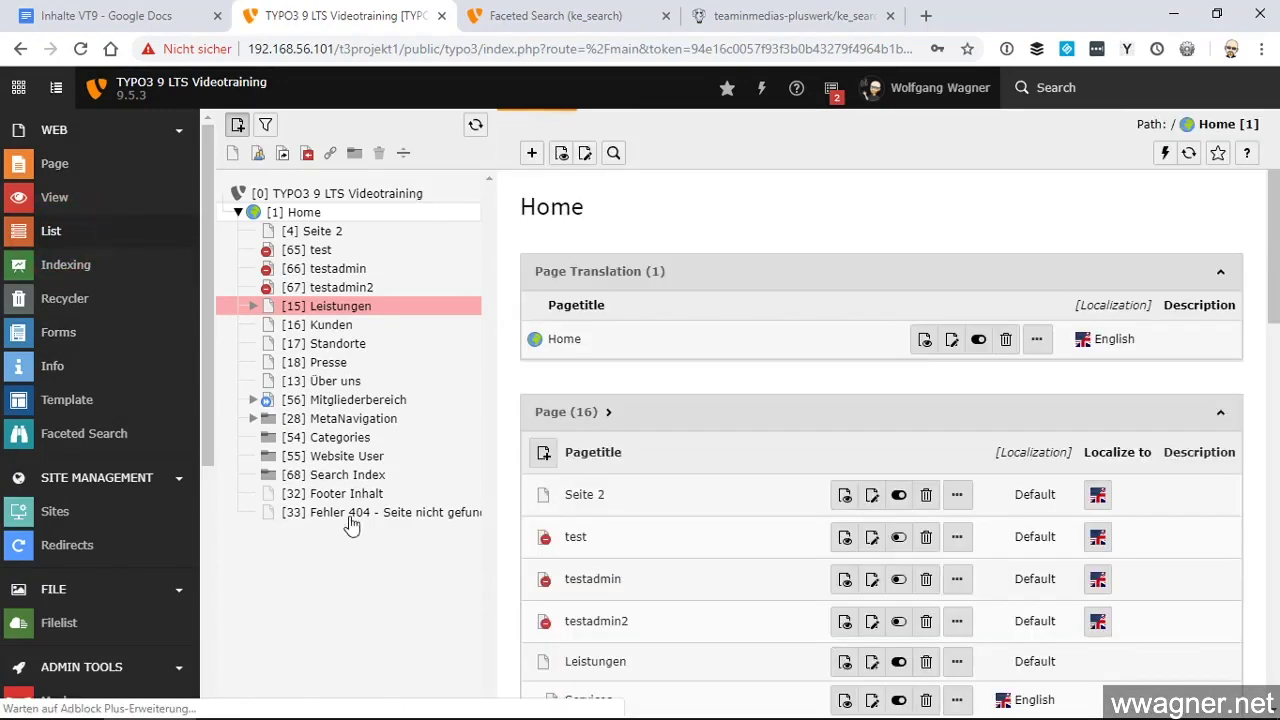
click(338, 474)
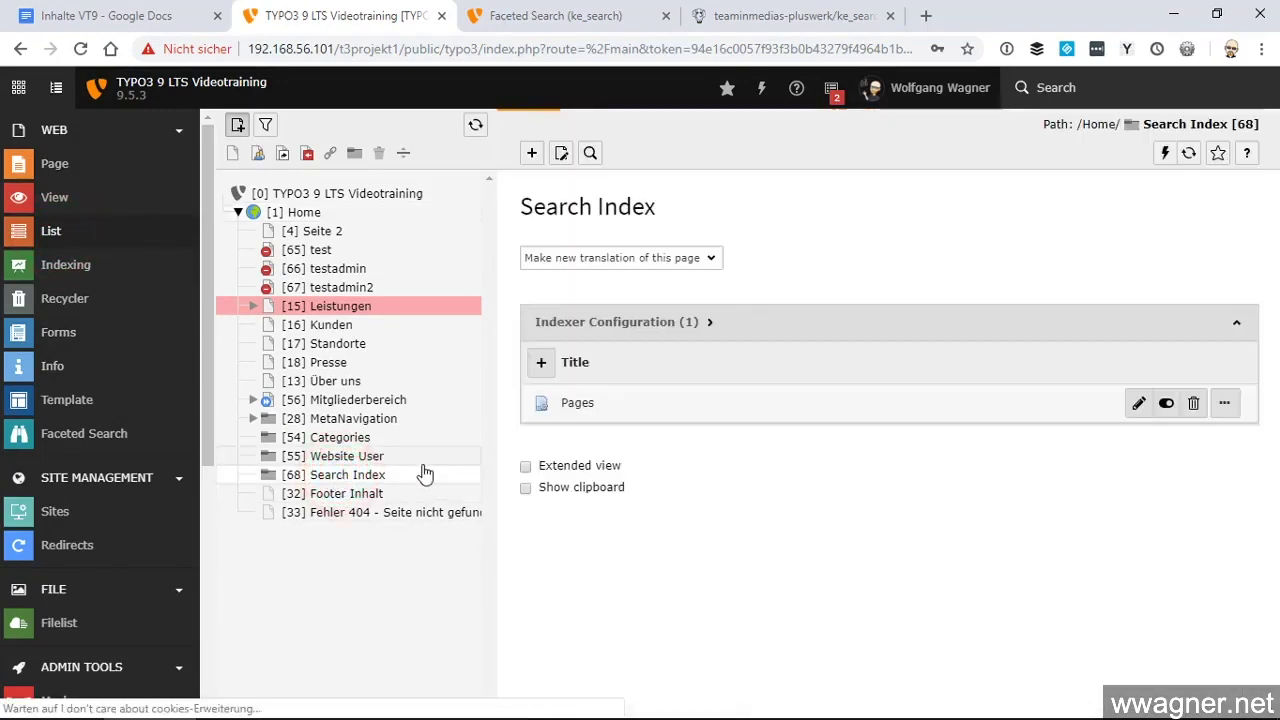
click(1139, 404)
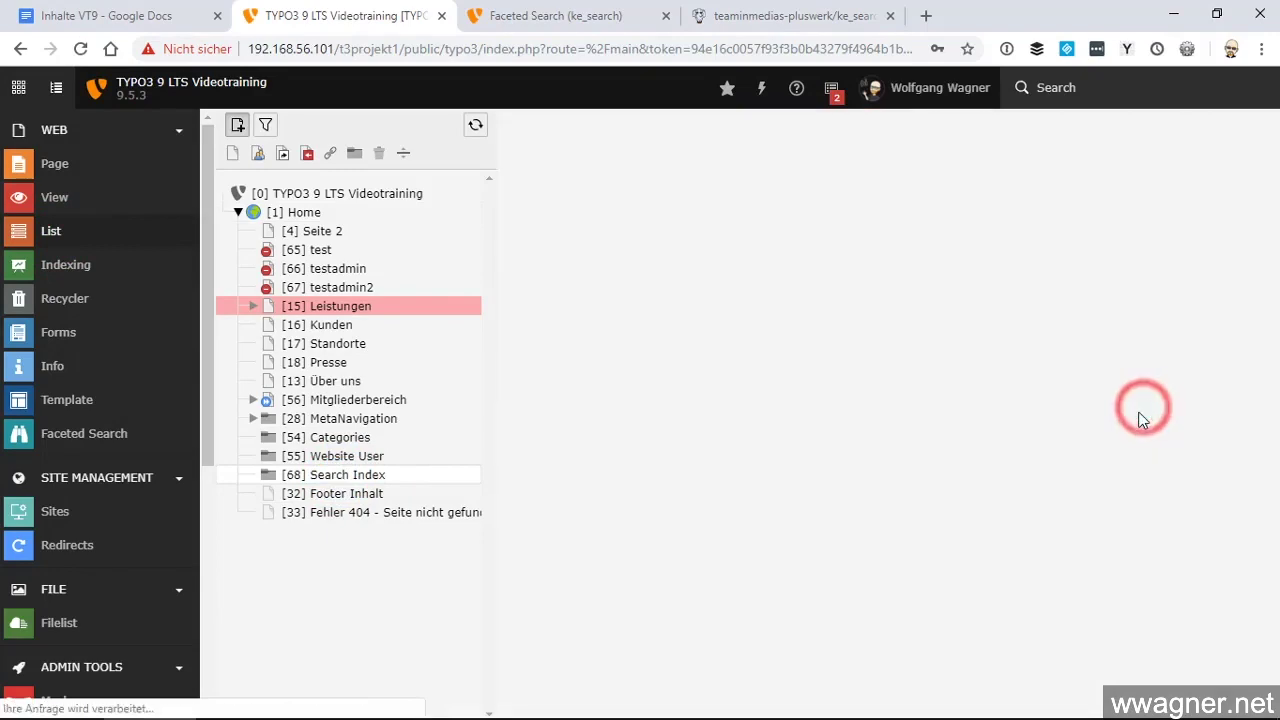
scroll(888, 428, down, 3)
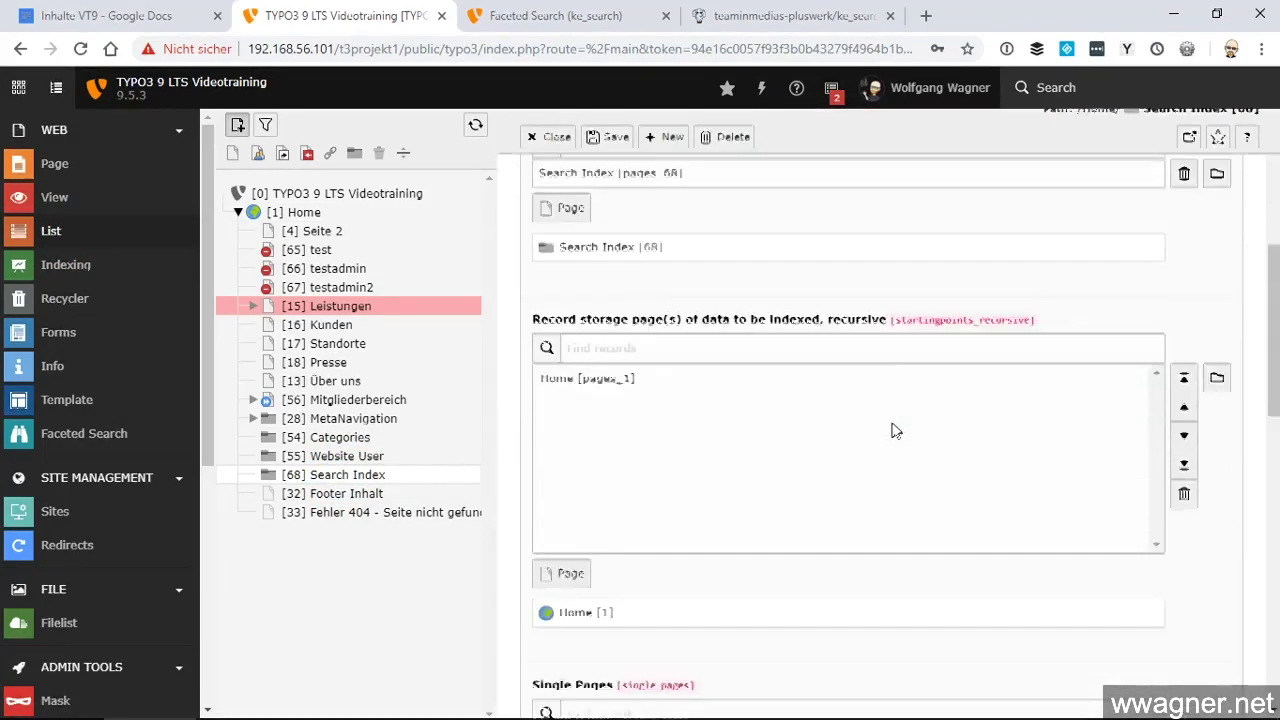
scroll(895, 430, down, 2)
scroll(820, 491, down, 4)
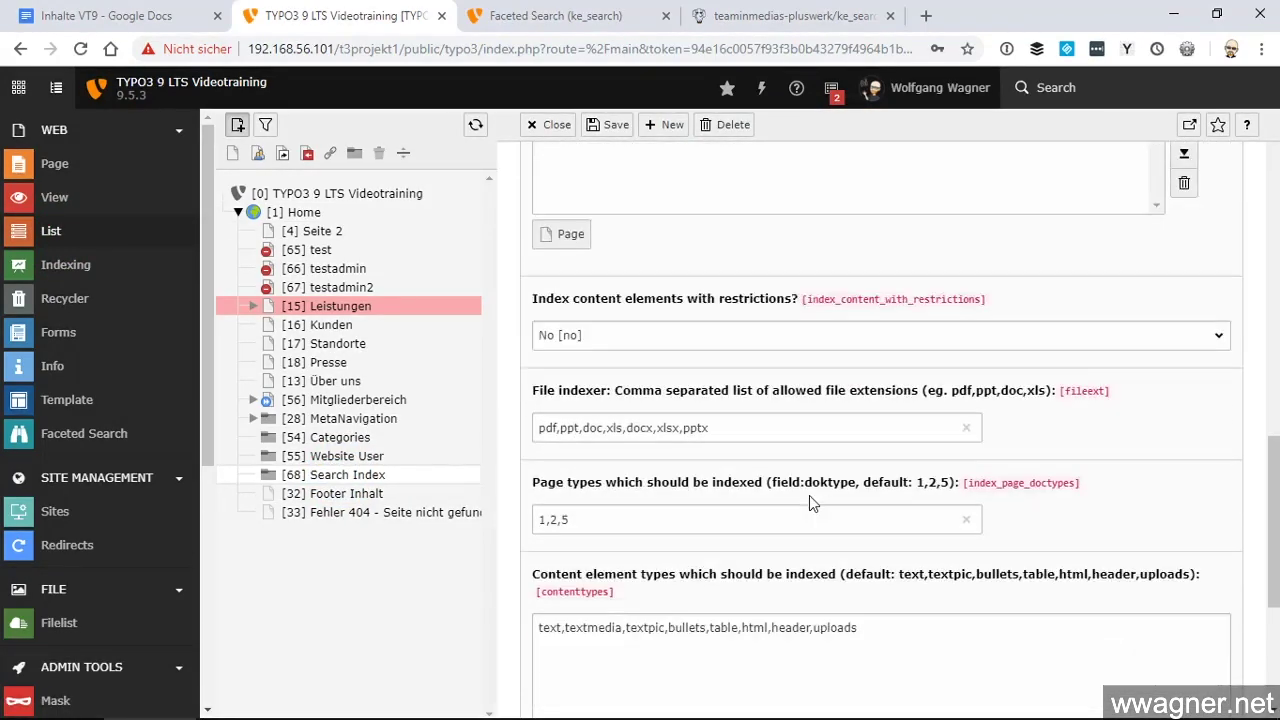
scroll(809, 495, down, 1)
click(888, 601)
text(,vt9)
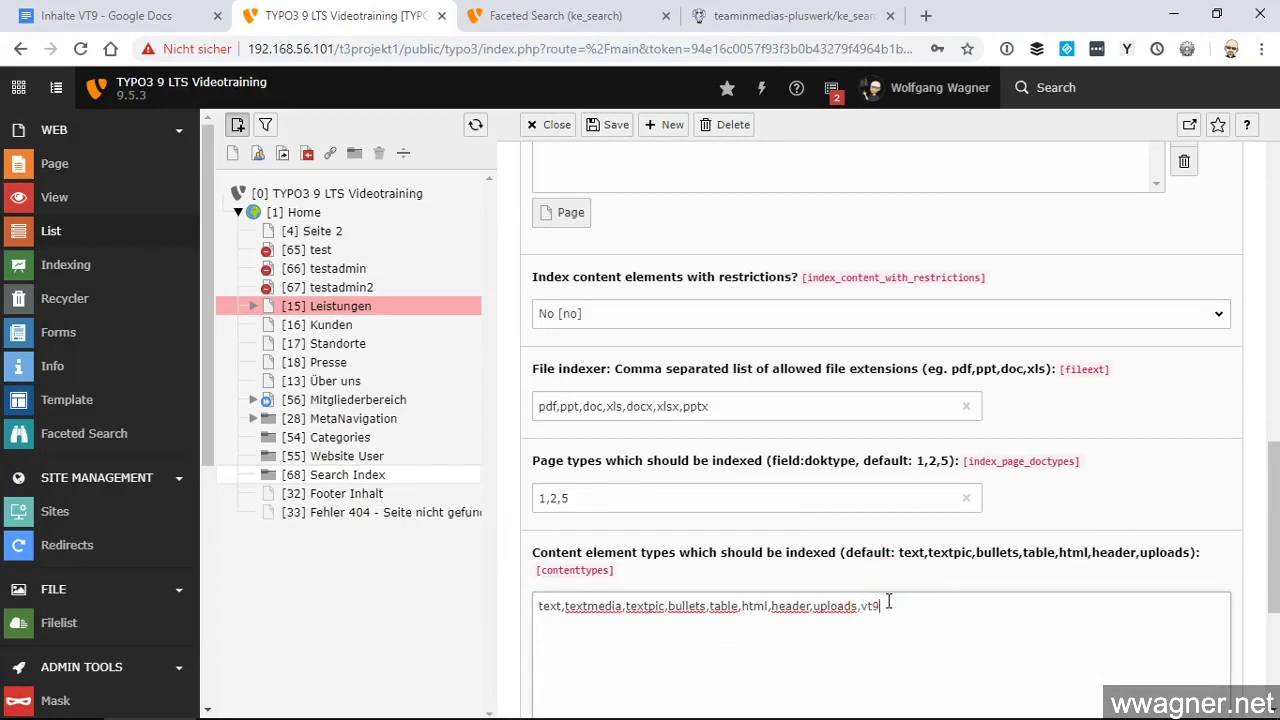
text(maskelements_vt9card,vt9)
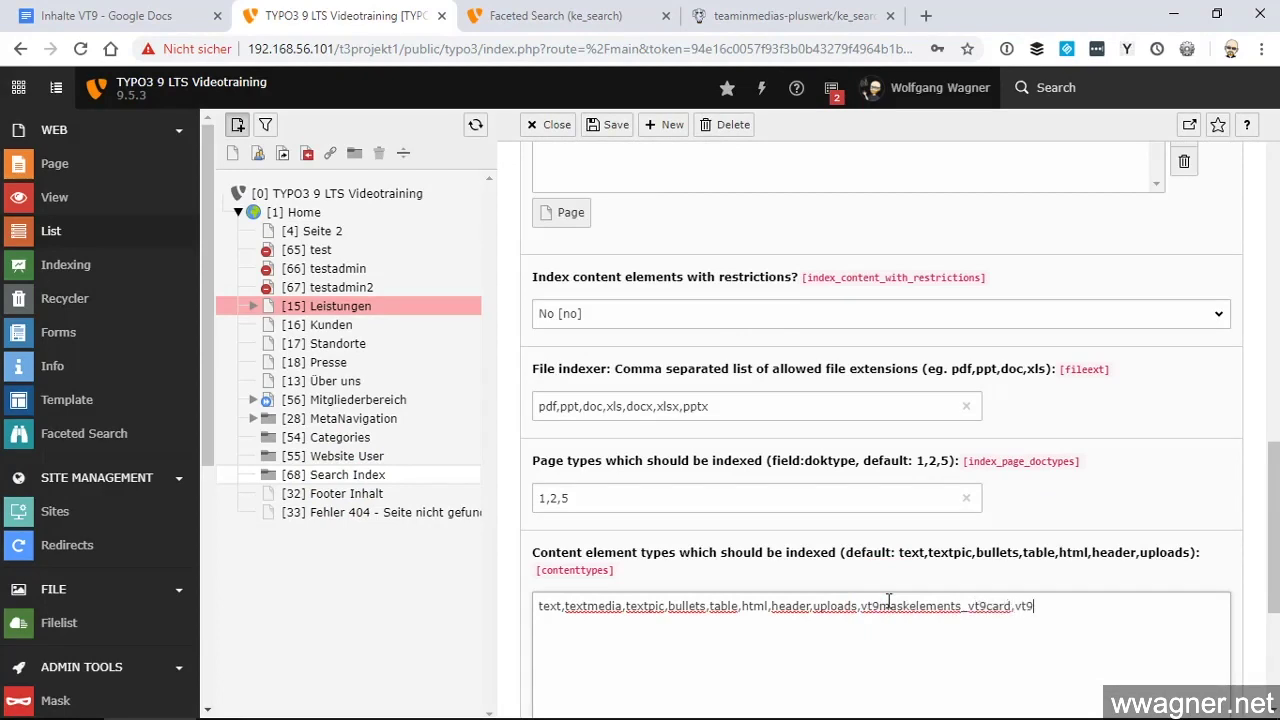
text(maskelements_vt9slider)
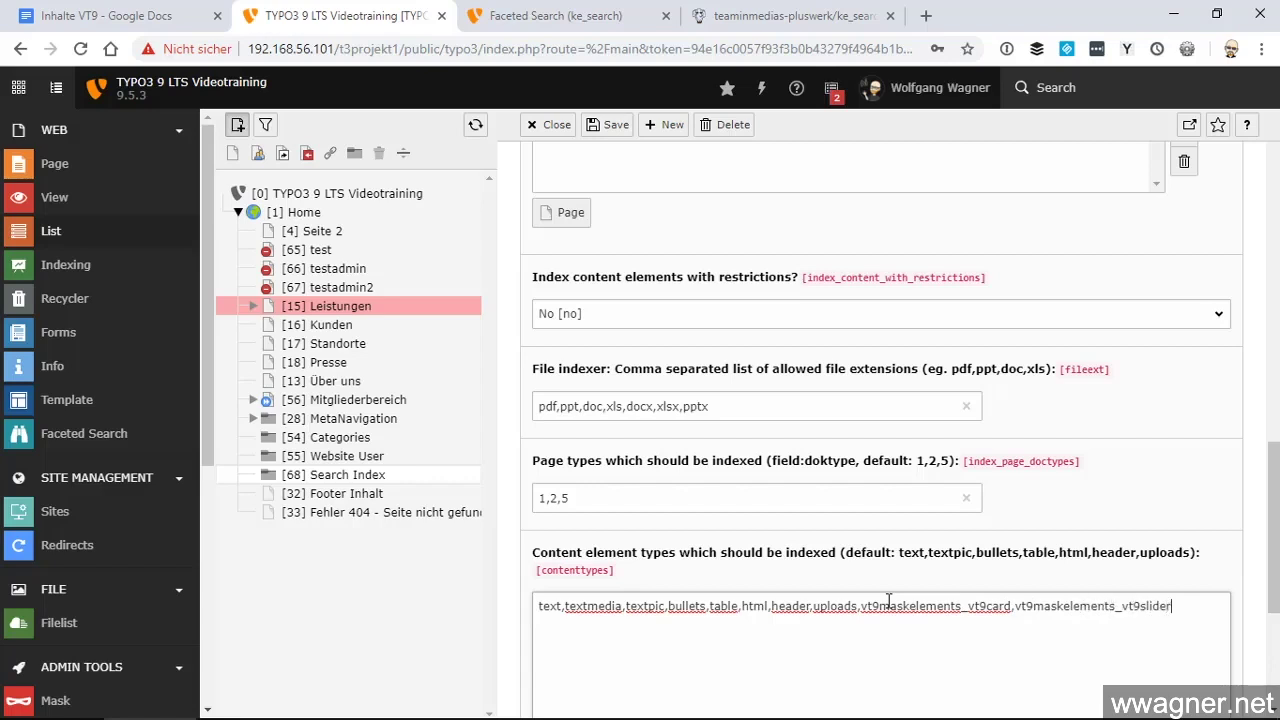
- Save and close the Pages indexer configuration
click(925, 635)
drag(938, 607, 1057, 617)
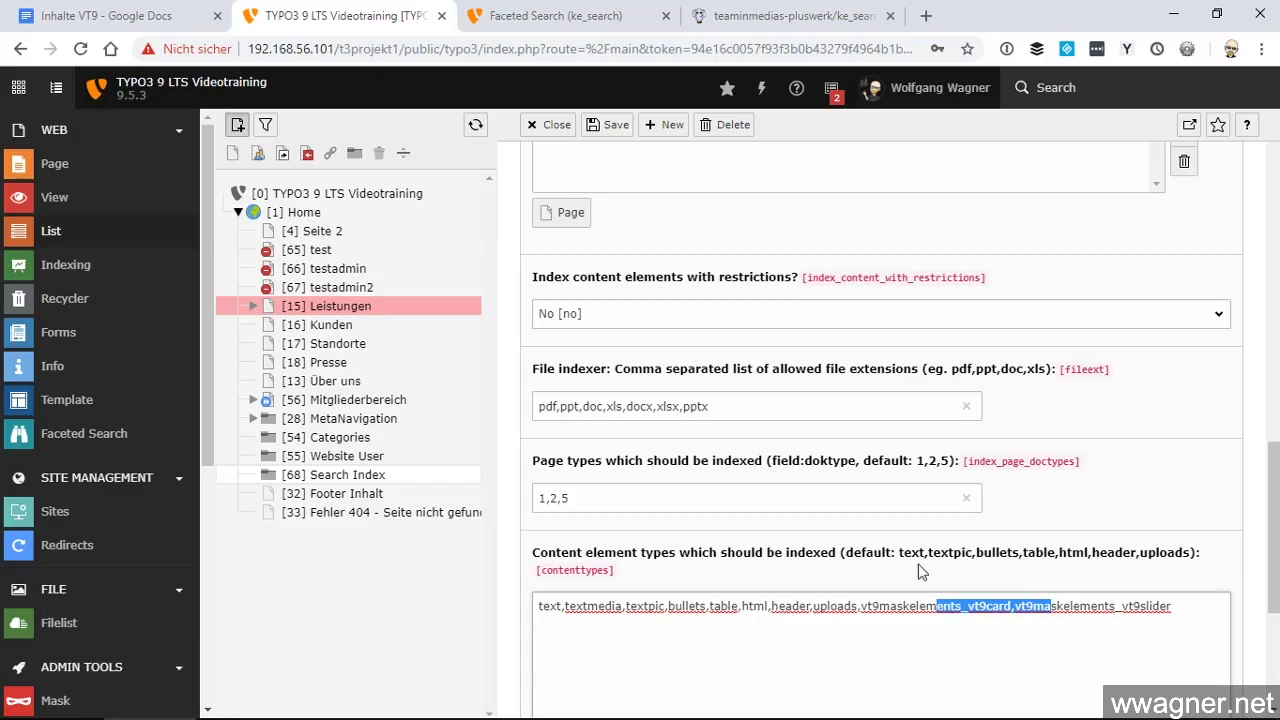
scroll(920, 570, down, 3)
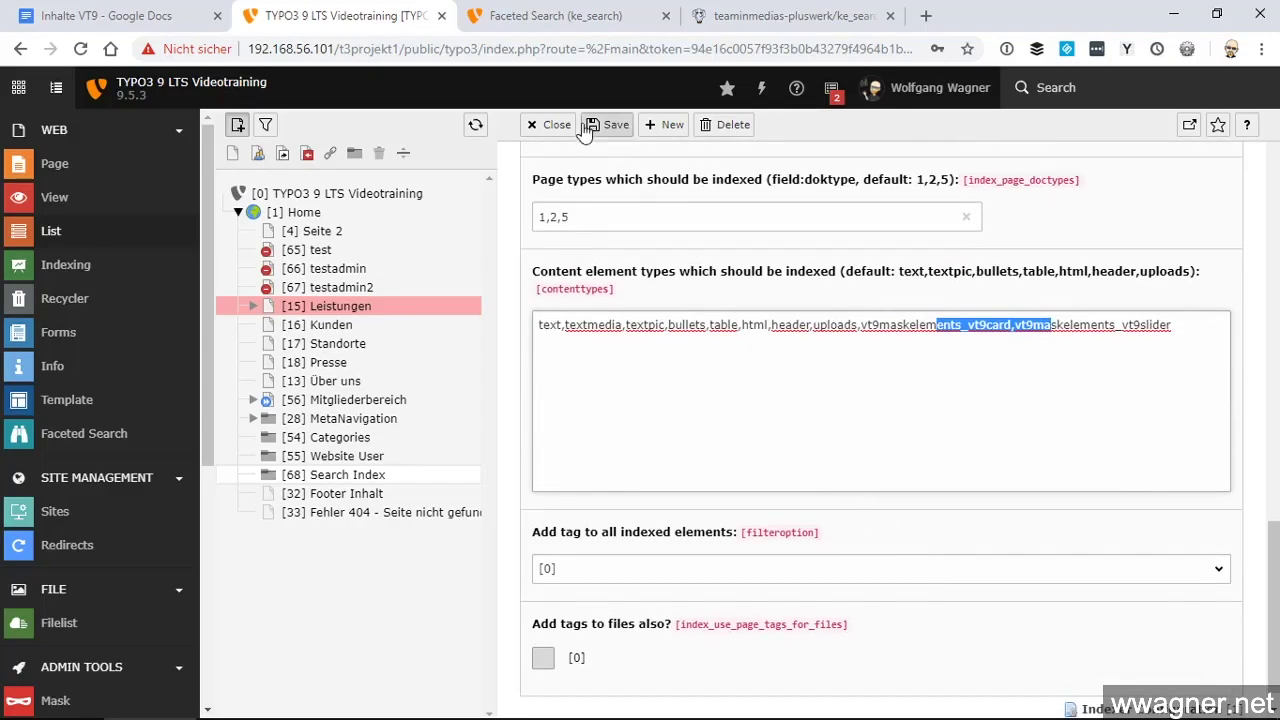
click(549, 125)
click(875, 445)
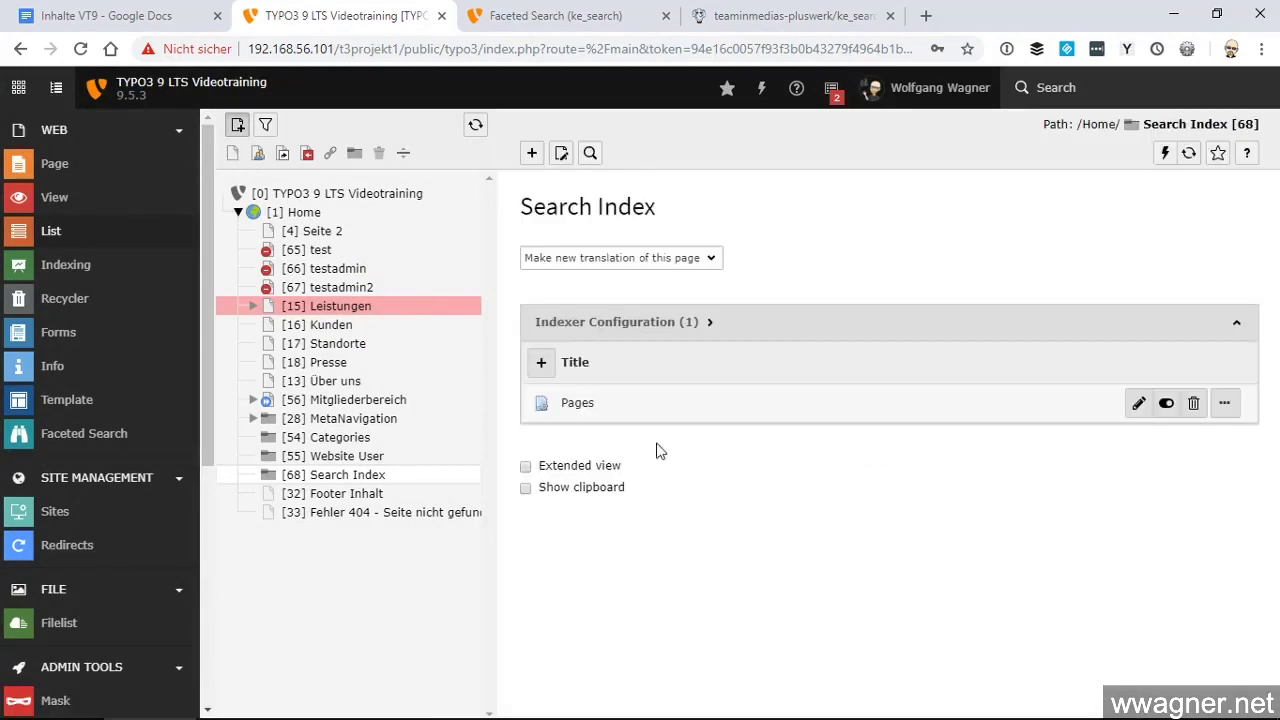
- Create a second indexer configuration in Search Index titled "Files" with the type Files [file]
click(535, 362)
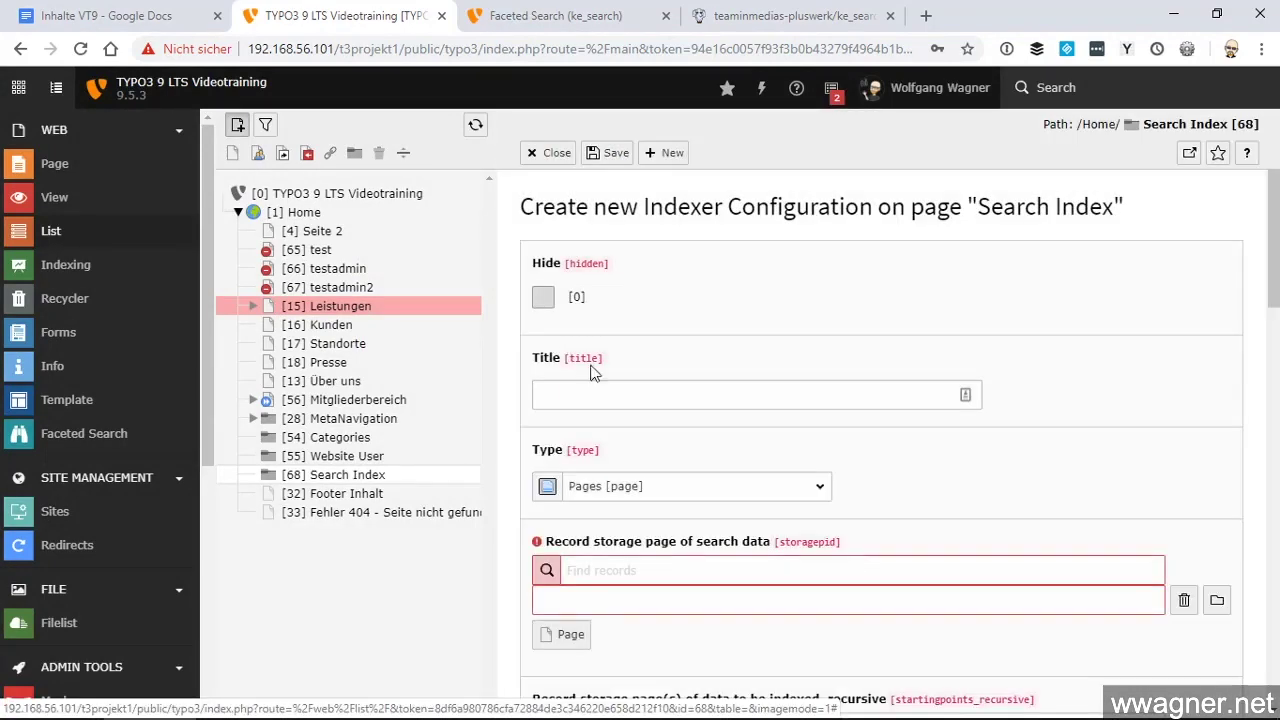
click(614, 402)
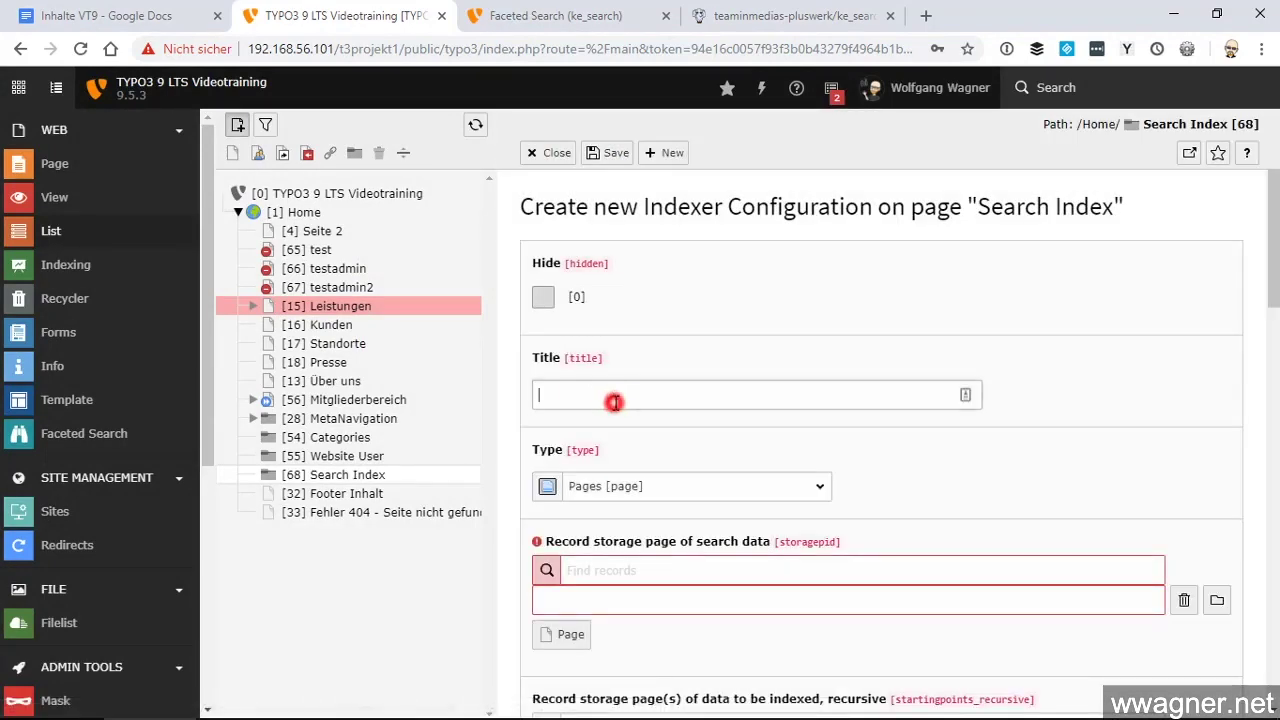
text(Files)
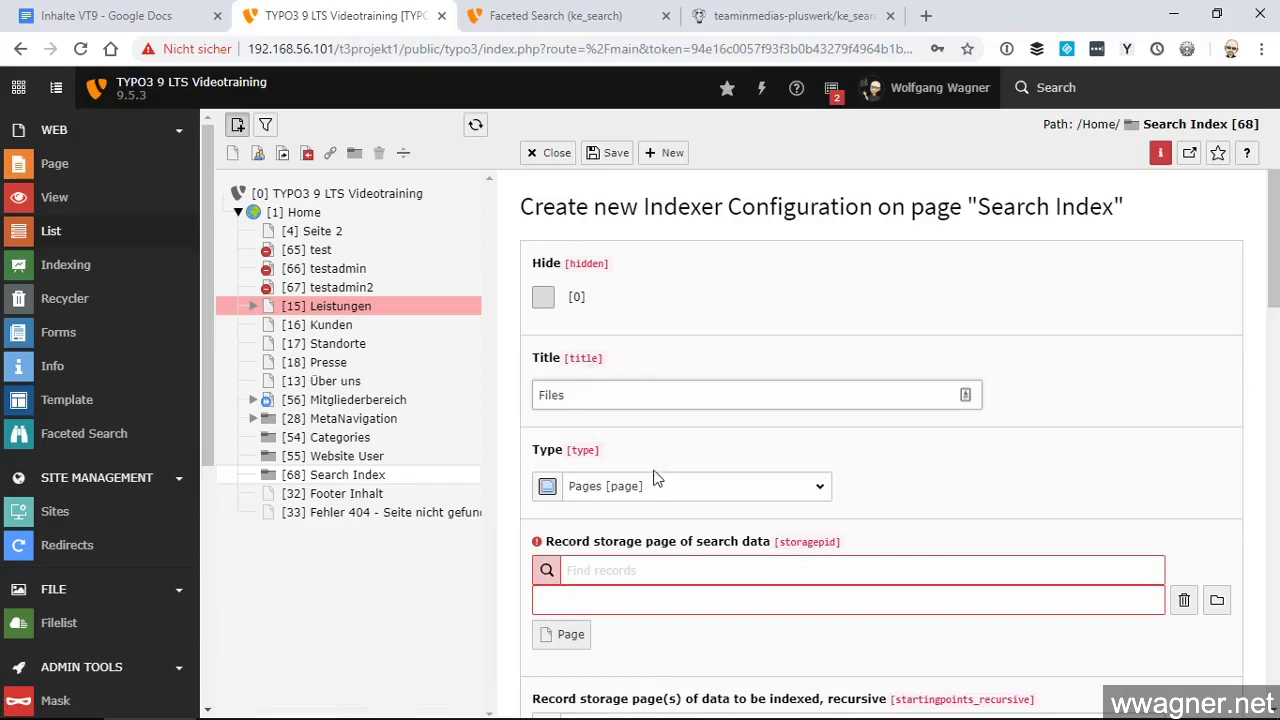
click(645, 486)
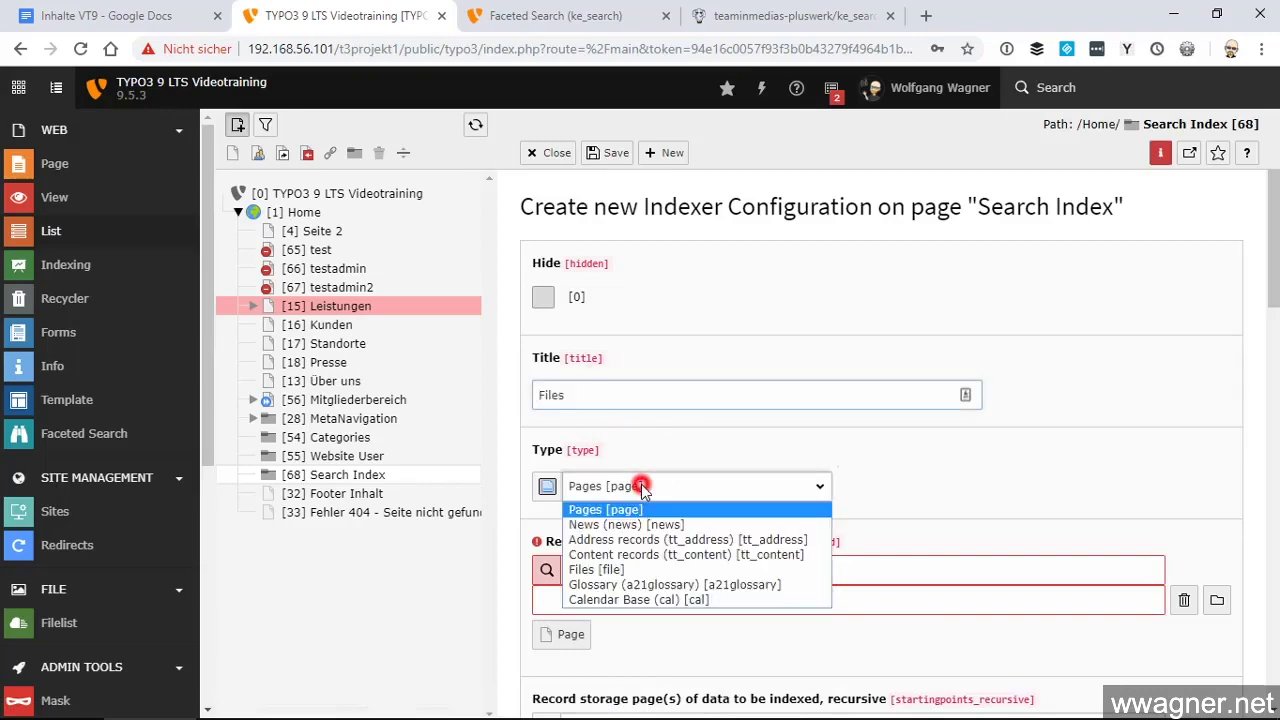
click(592, 570)
click(899, 452)
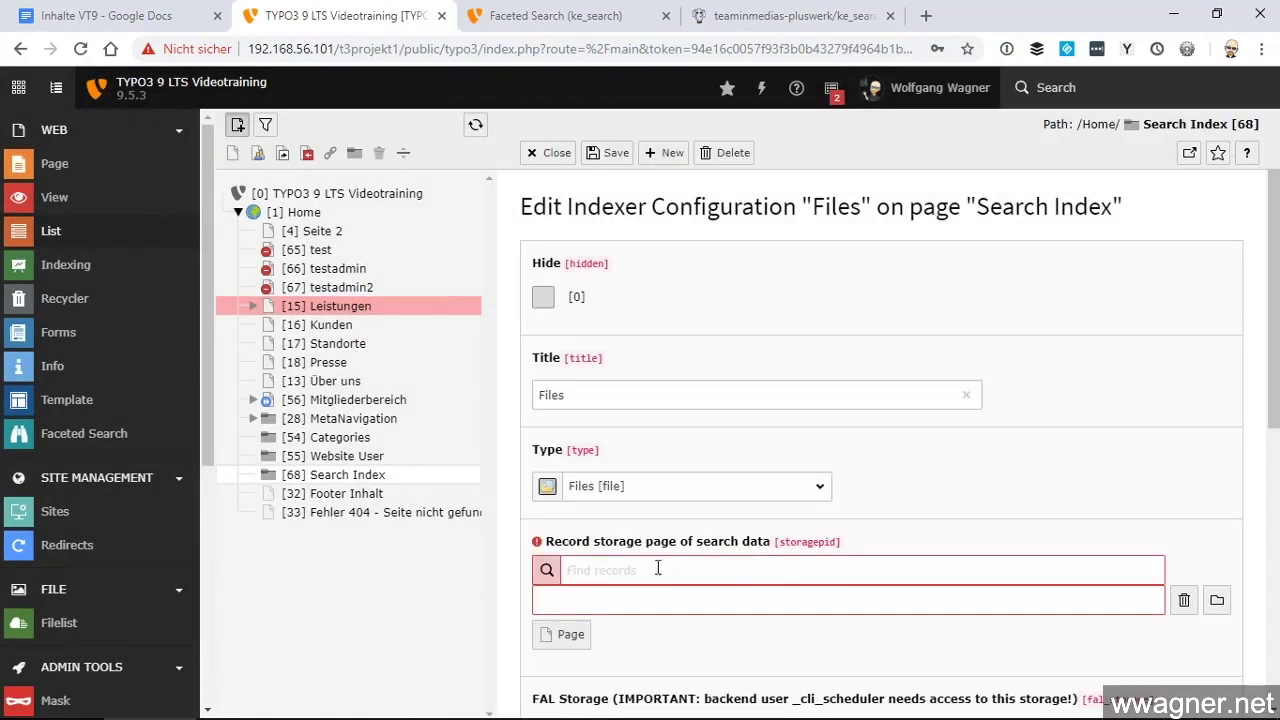
- Set the record storage page to Search Index [68] and the FAL storage to fileadmin/ (auto-created) [1]
click(658, 569)
text(68)
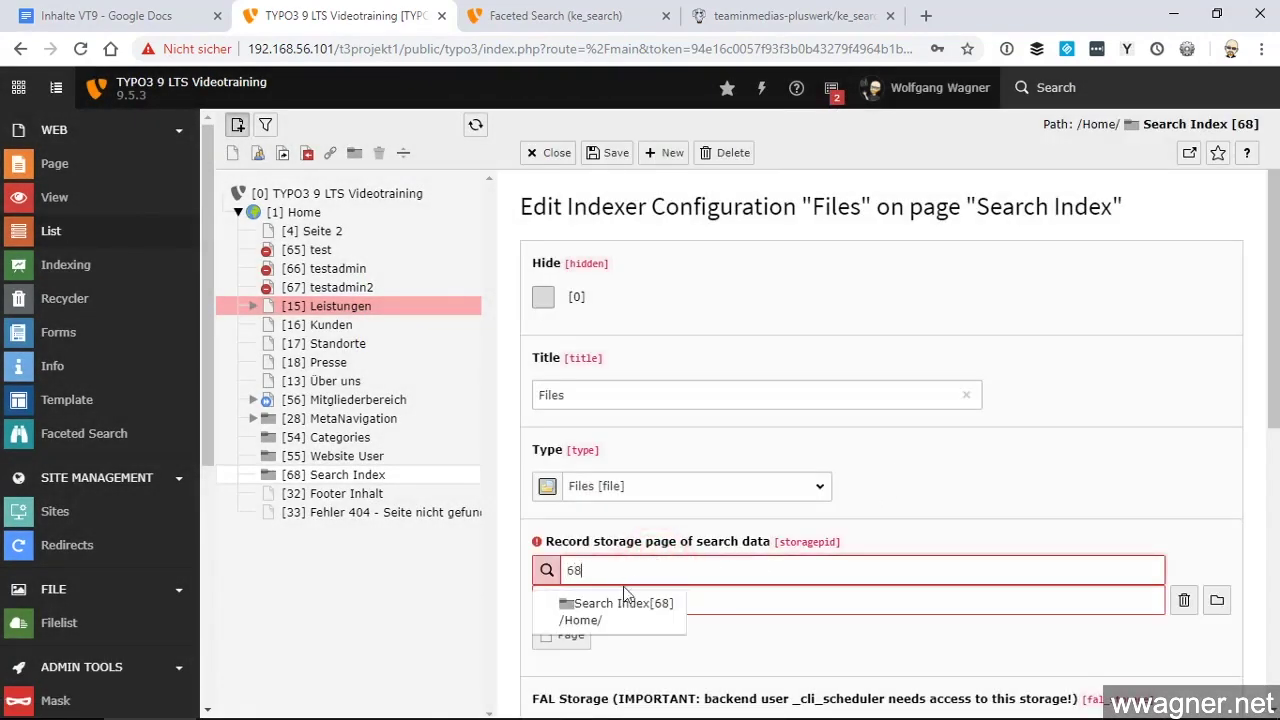
click(590, 606)
scroll(813, 440, down, 3)
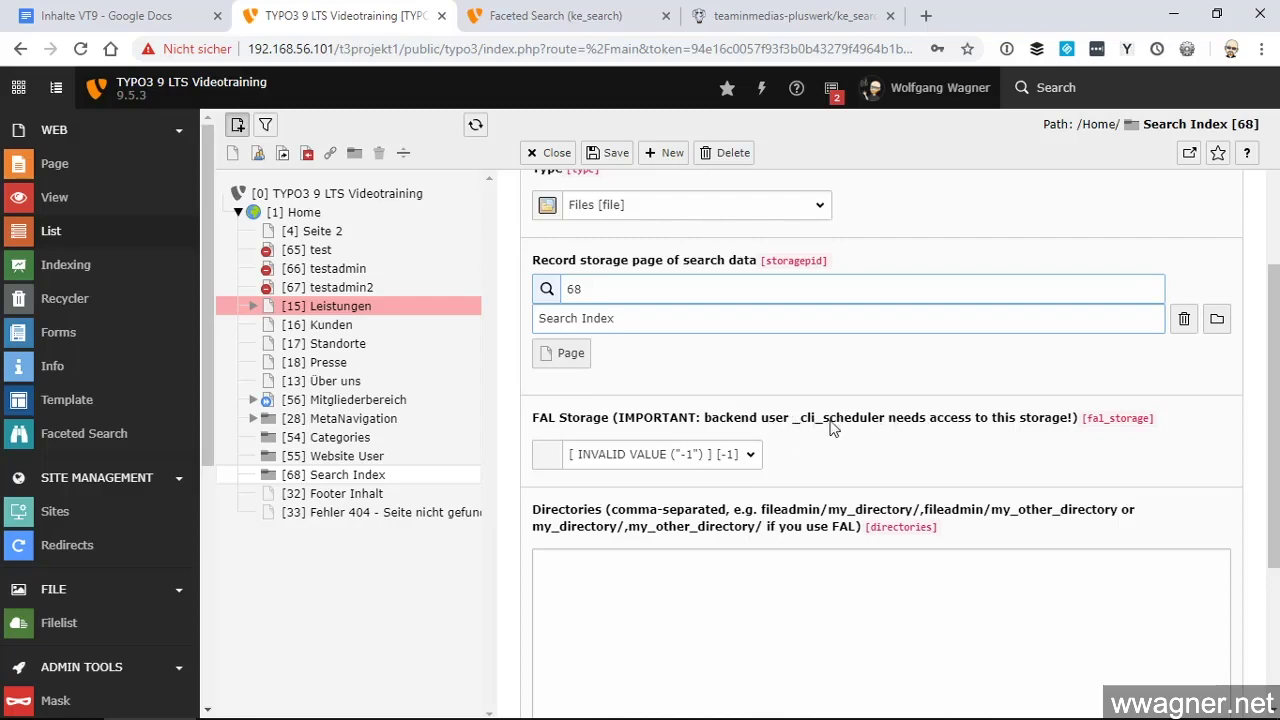
click(748, 454)
click(652, 493)
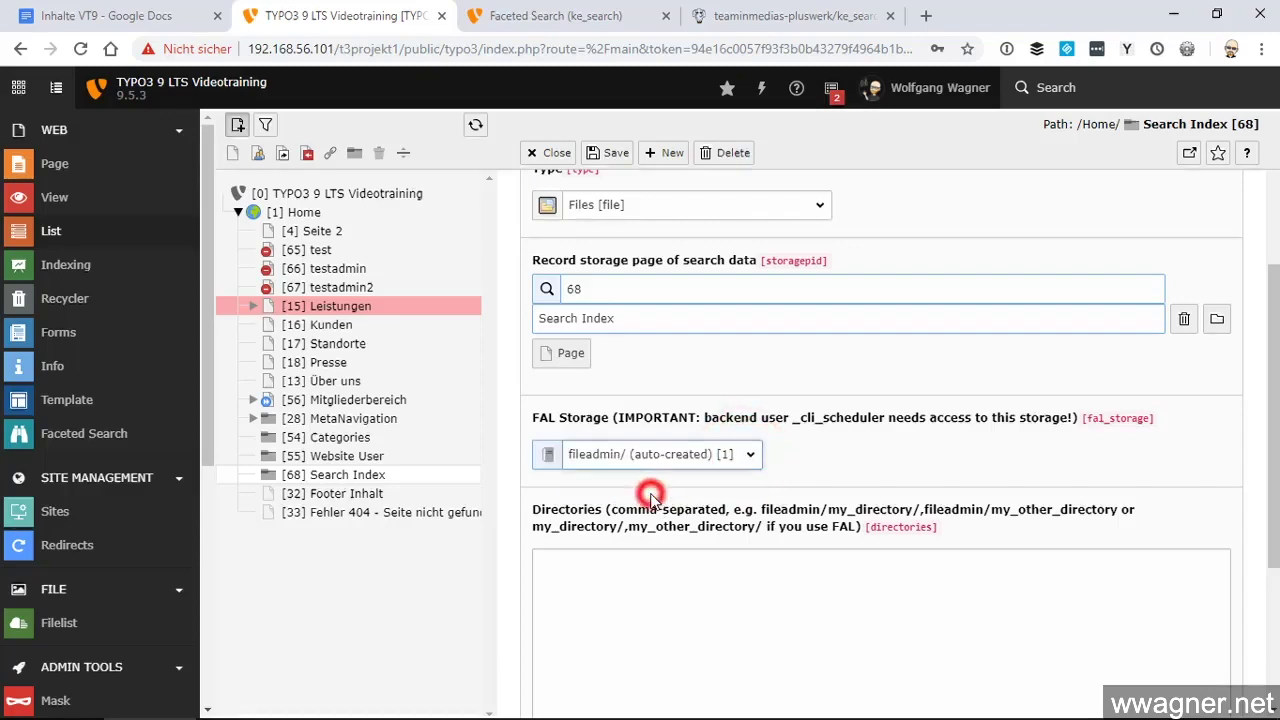
- Review the directories and allowed file extensions of the Files indexer configuration, and save and close it
scroll(760, 483, down, 1)
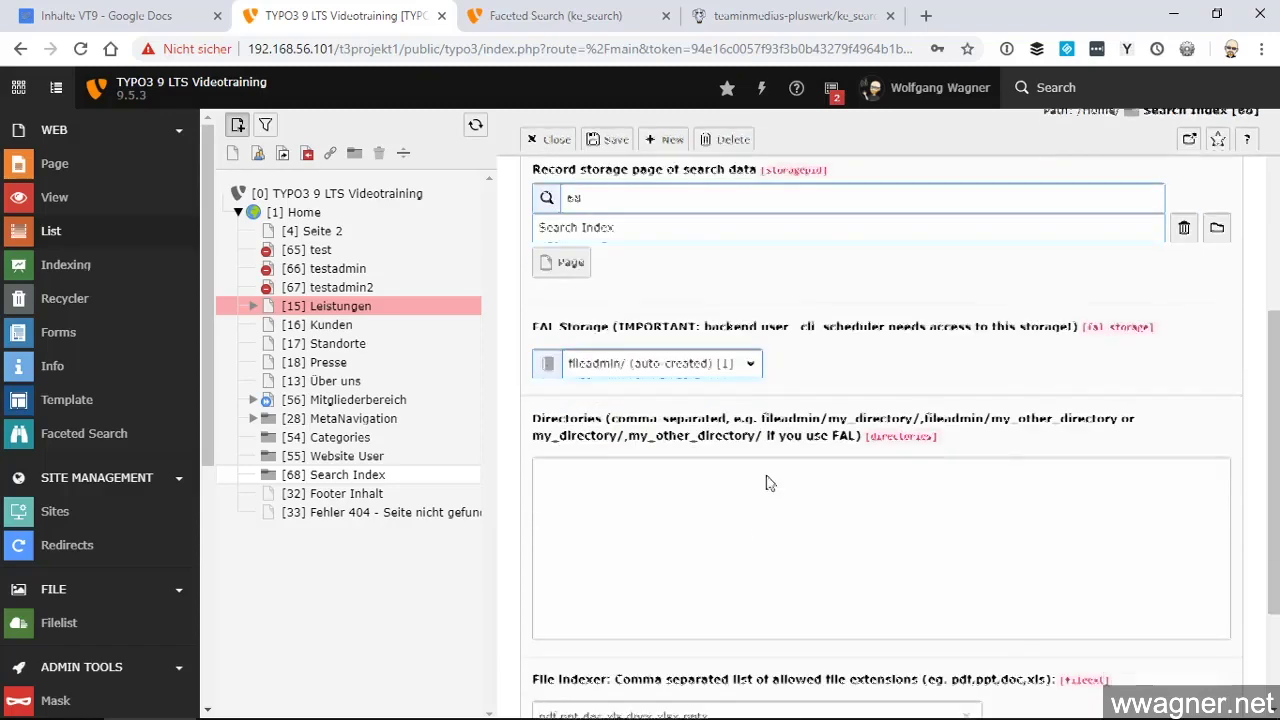
click(678, 507)
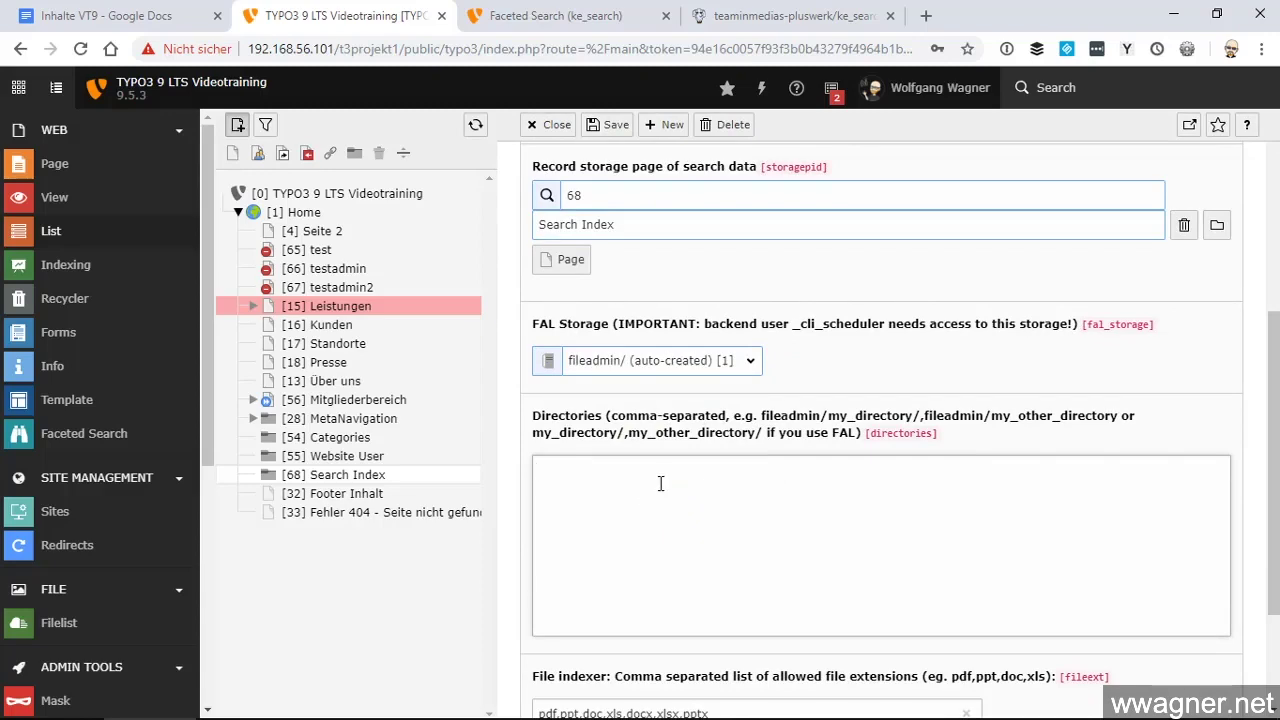
scroll(661, 476, down, 1)
scroll(660, 478, down, 1)
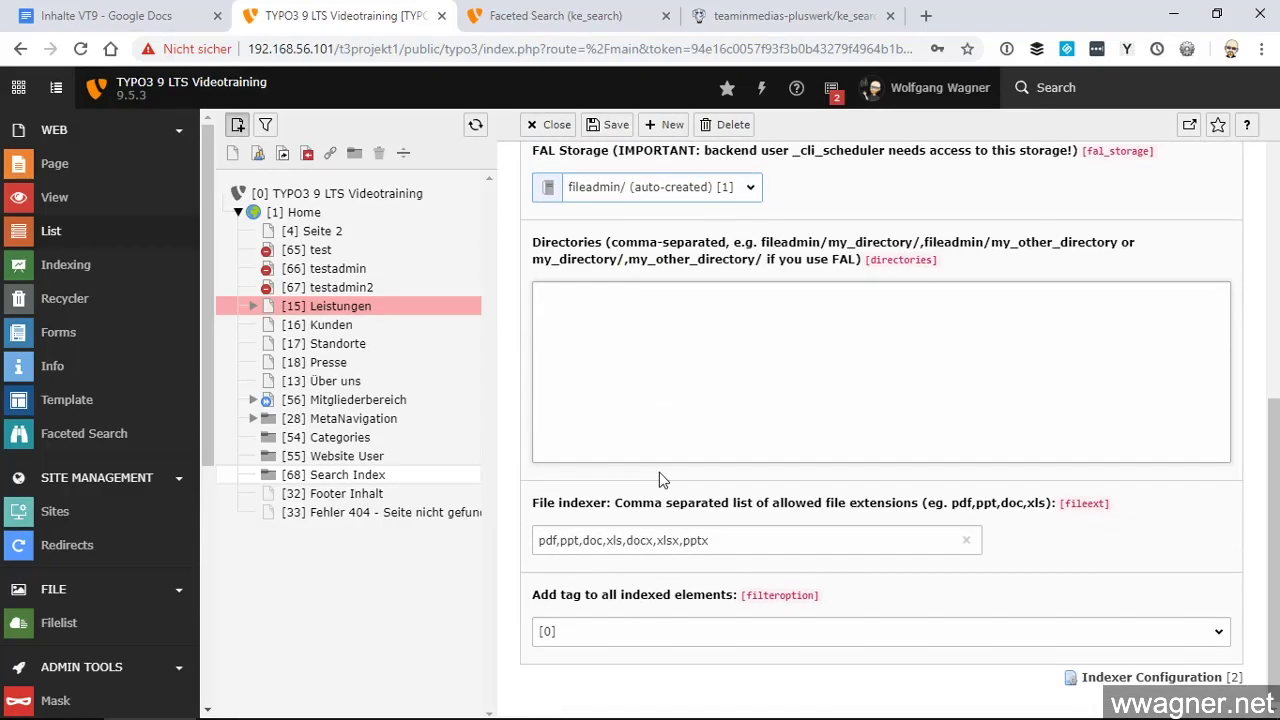
scroll(655, 465, up, 2)
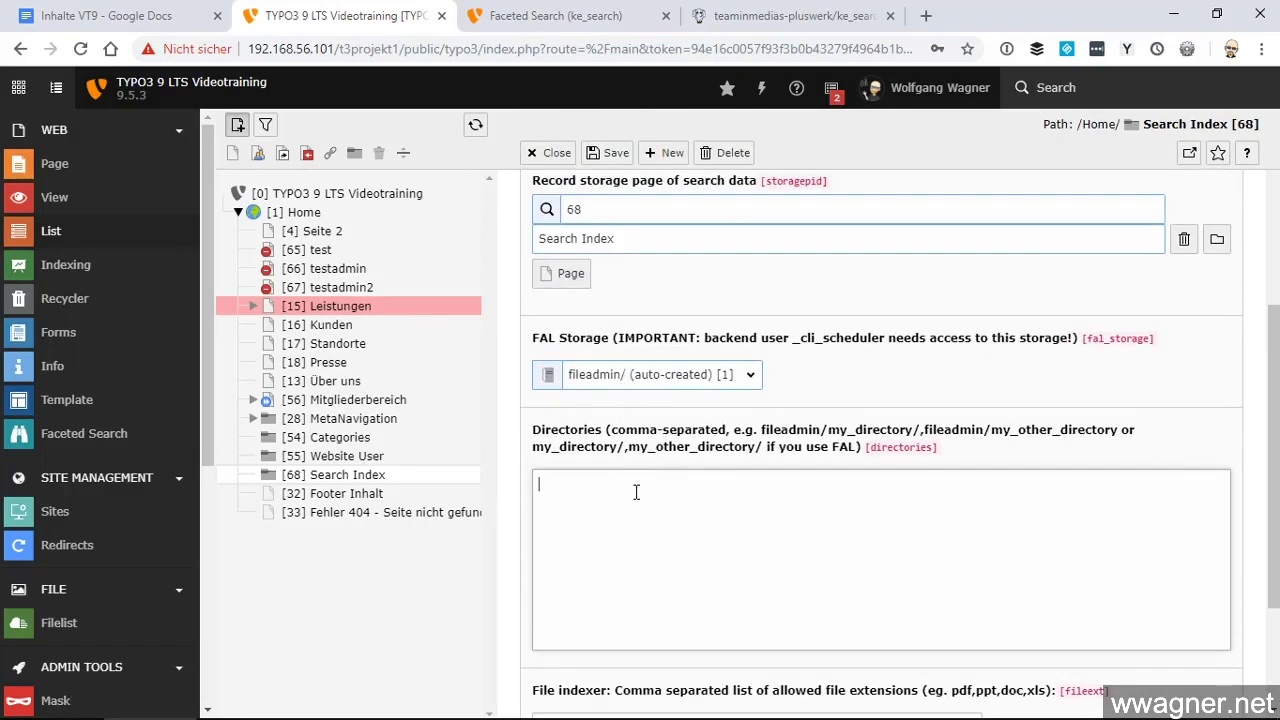
click(630, 494)
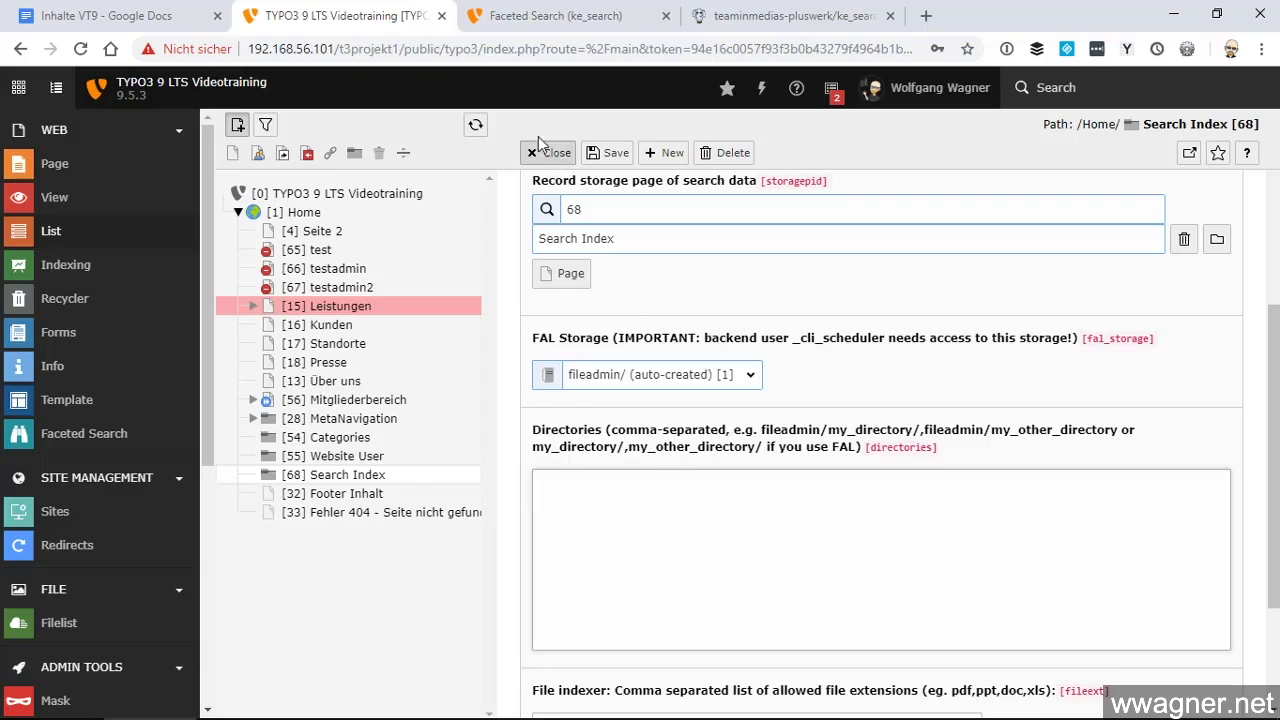
scroll(640, 350, down, 2)
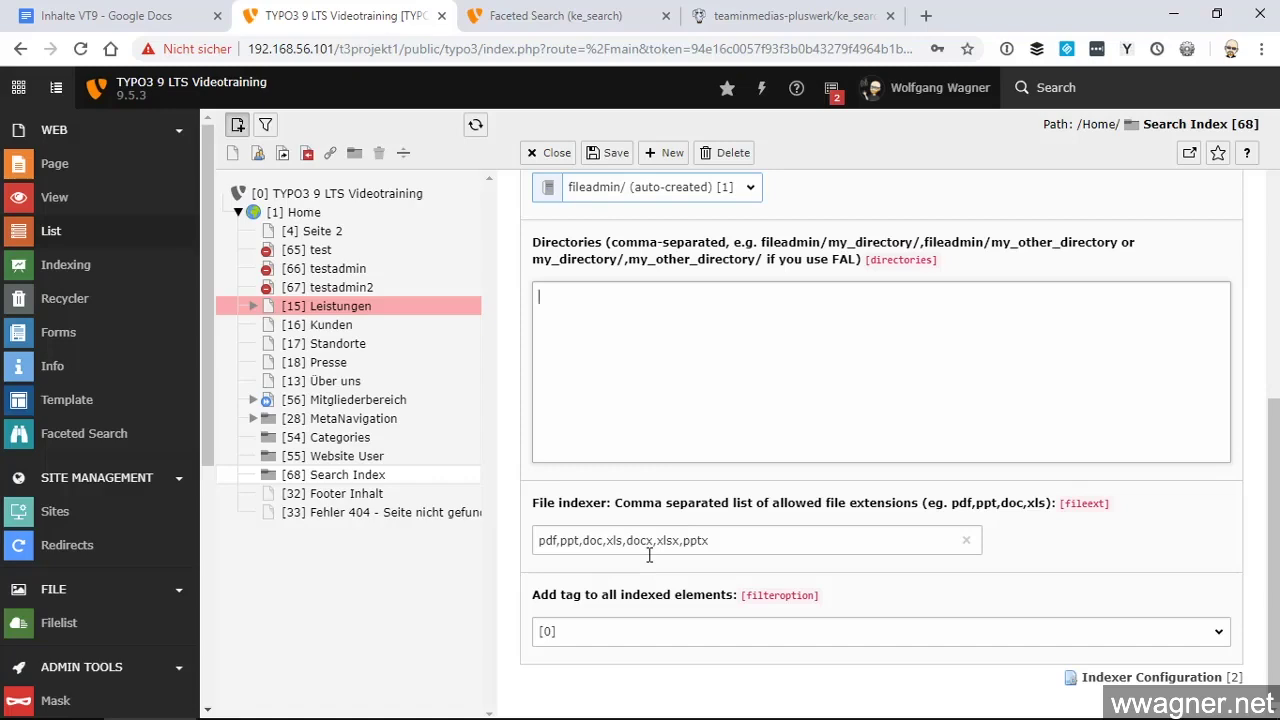
scroll(576, 325, up, 3)
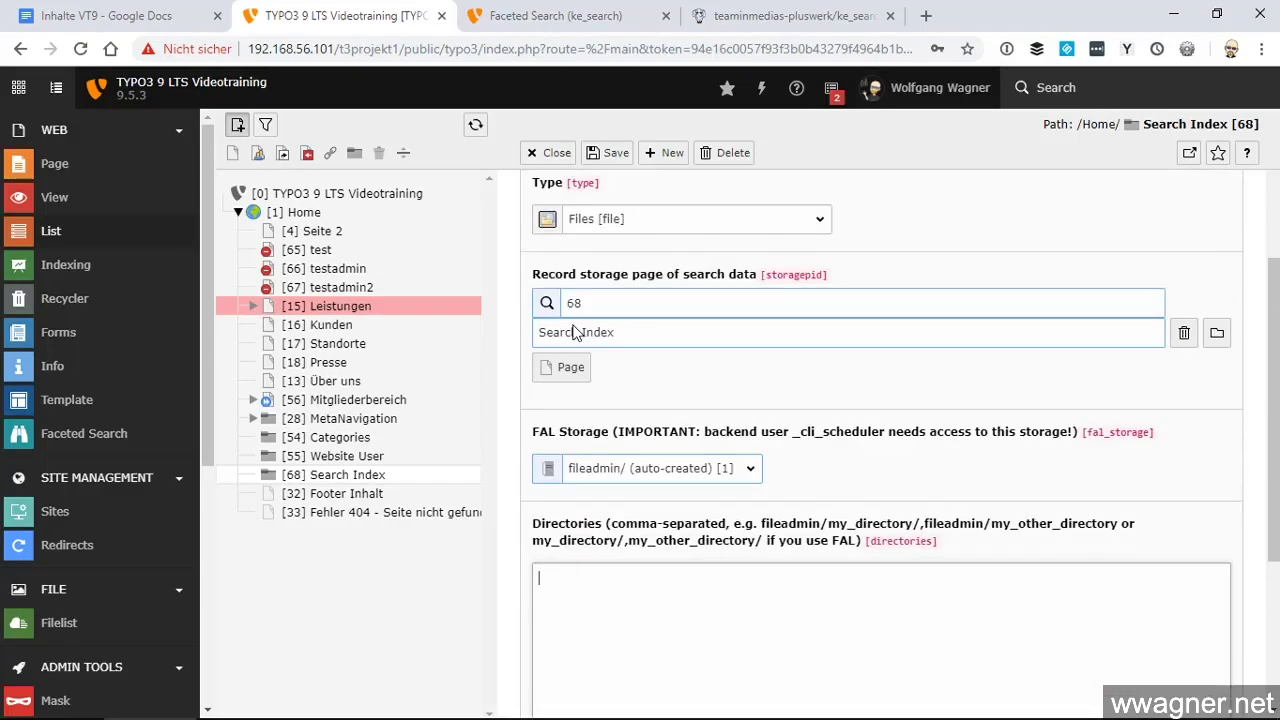
click(555, 157)
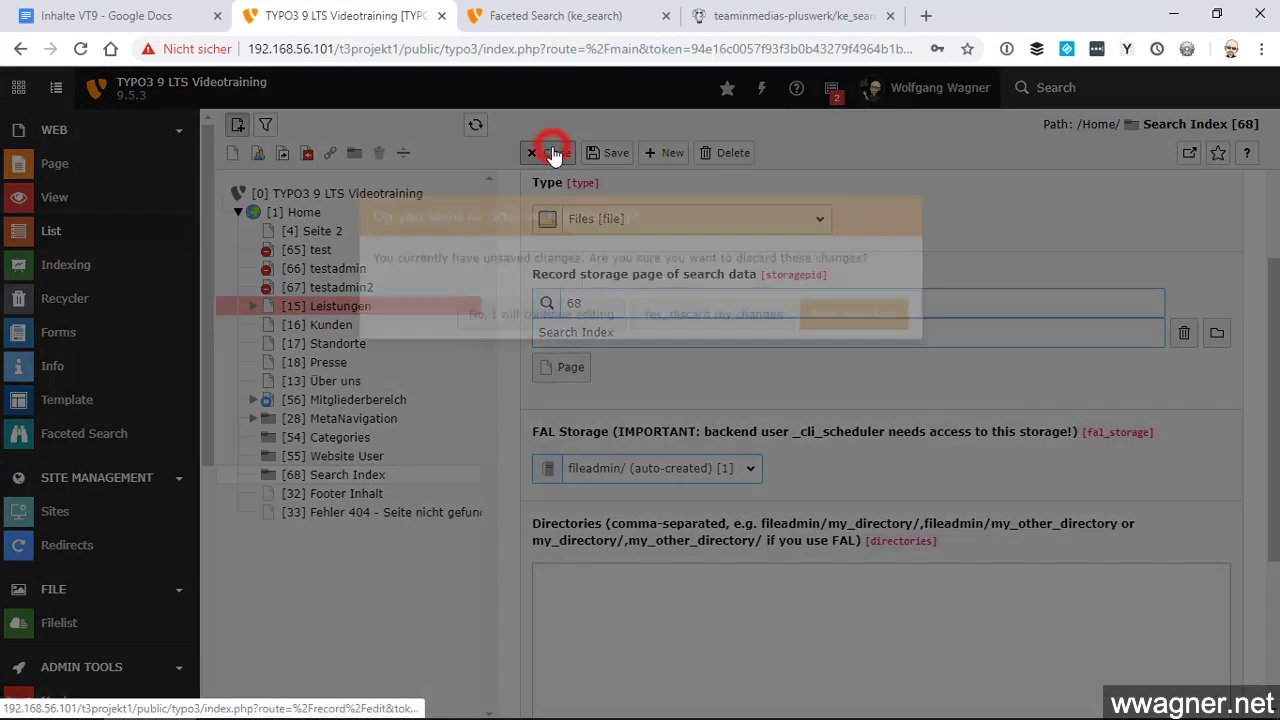
click(887, 447)
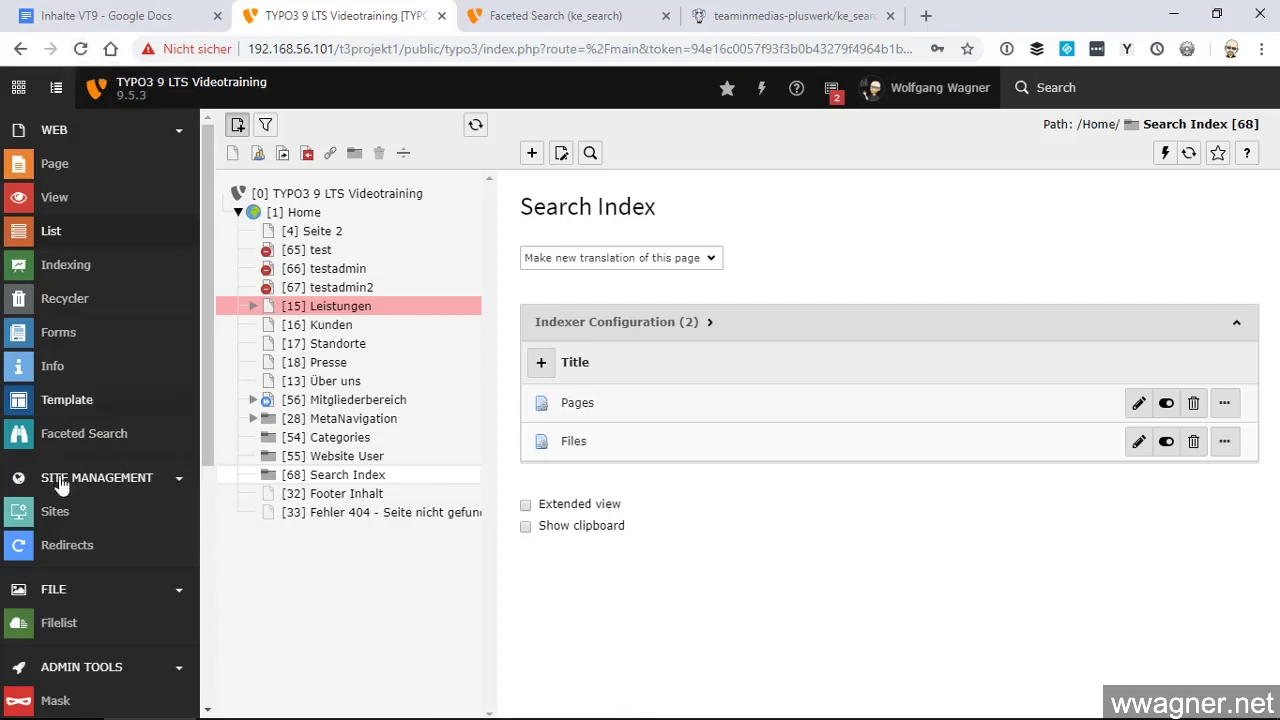
- Run the Pages and Files indexers in the Faceted Search module
click(57, 443)
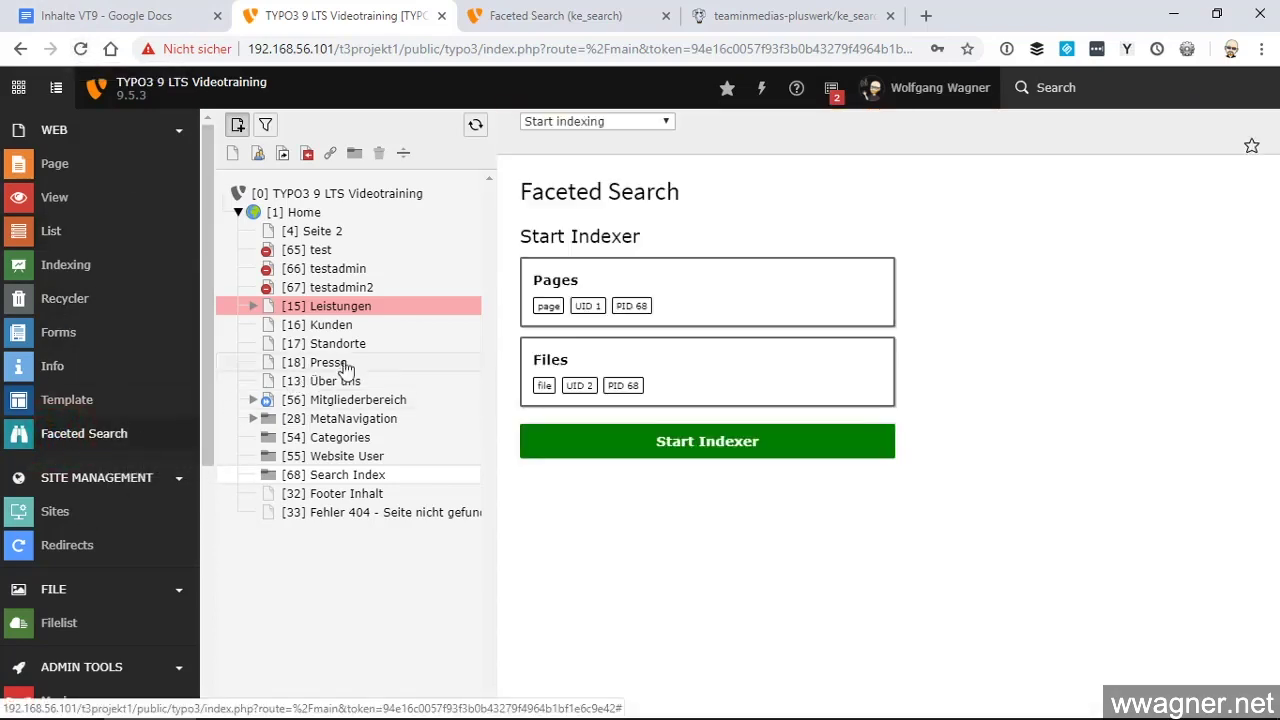
click(593, 120)
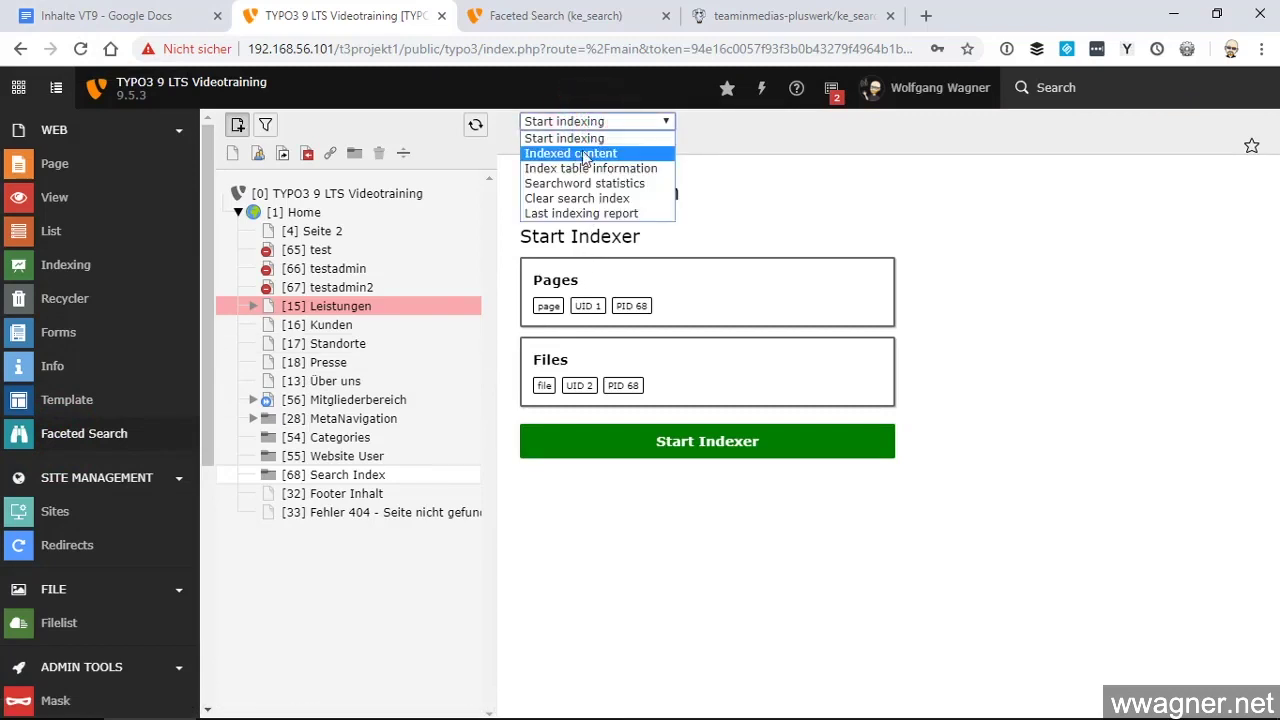
click(761, 169)
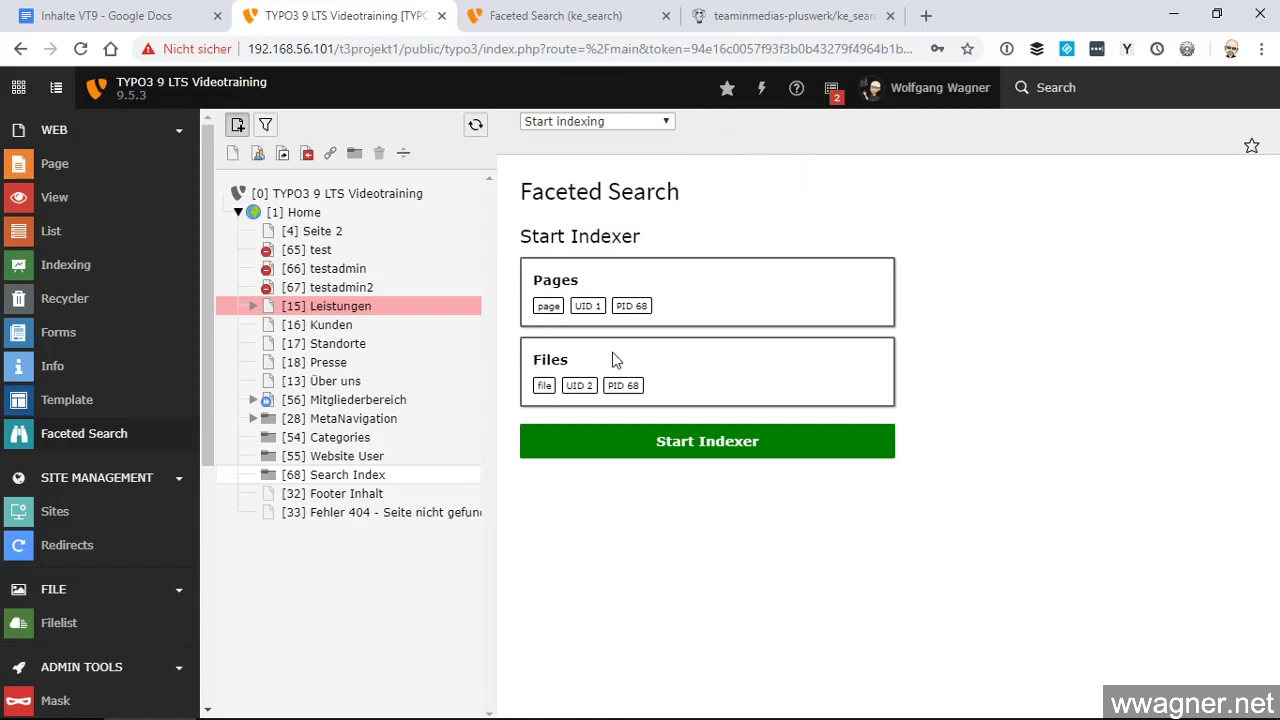
click(704, 446)
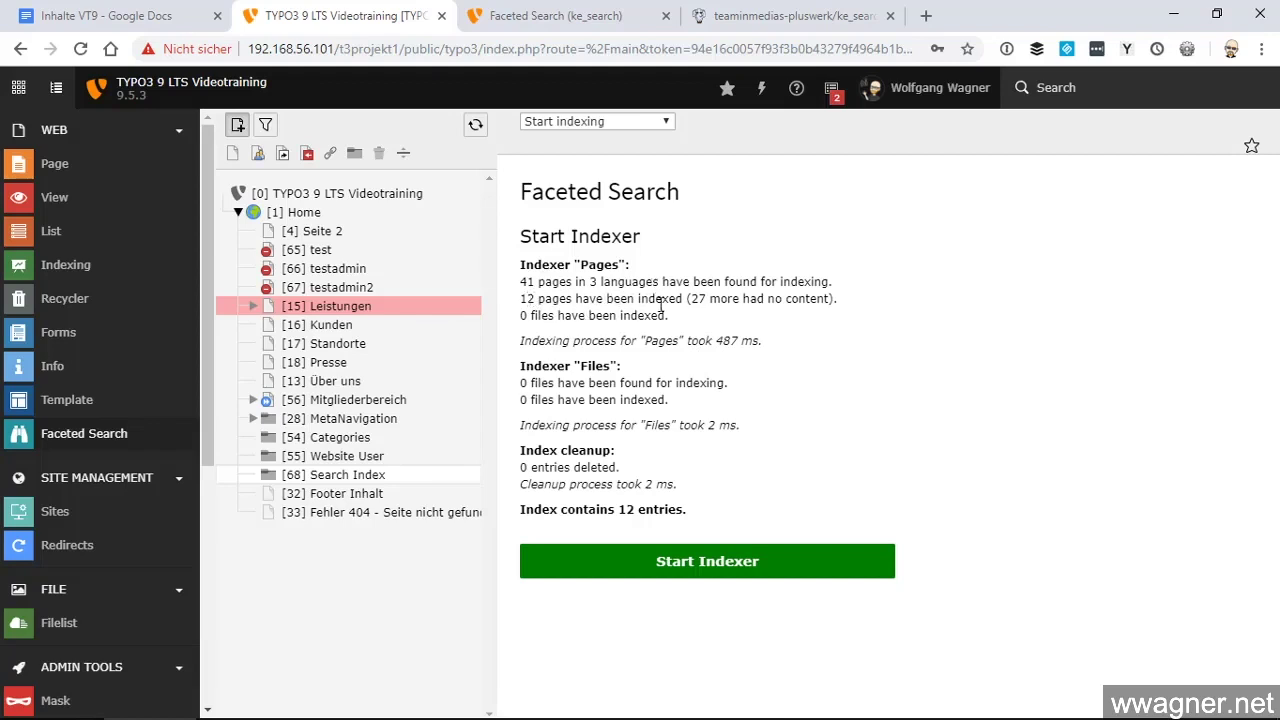
- Check the indexing report for pages without content and open the indexed content view for Search Index
drag(690, 300, 739, 299)
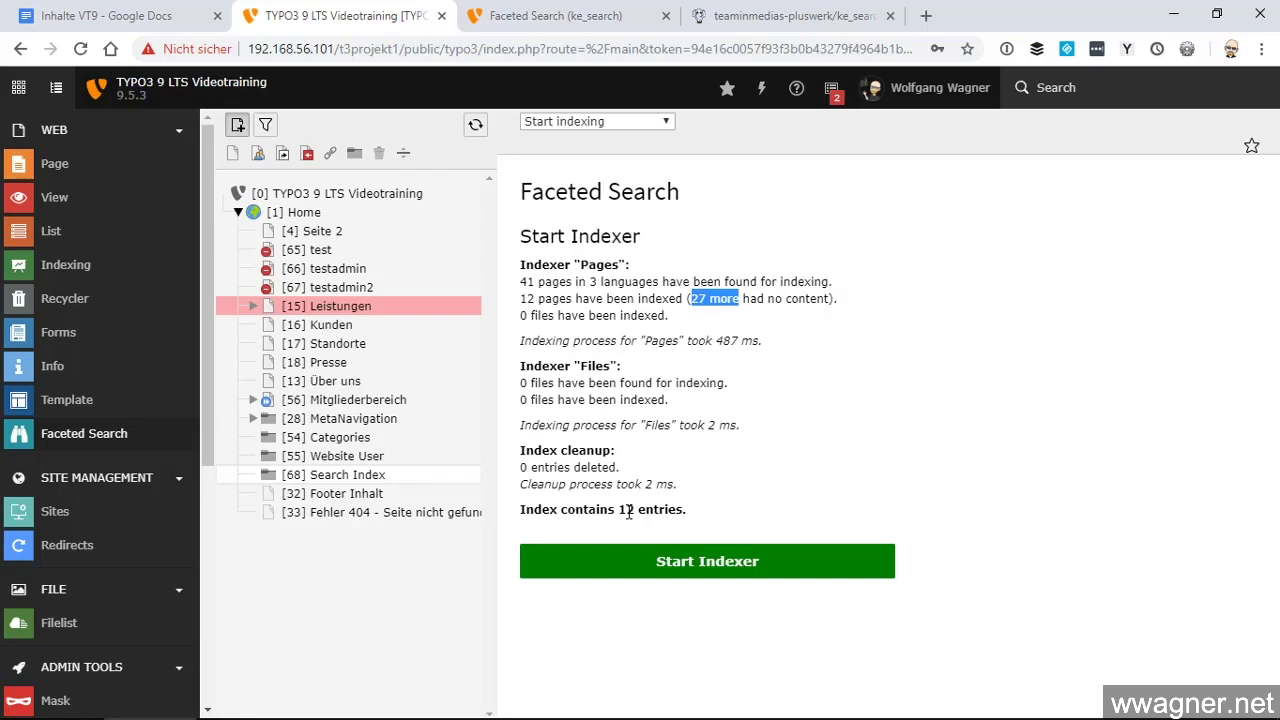
click(650, 121)
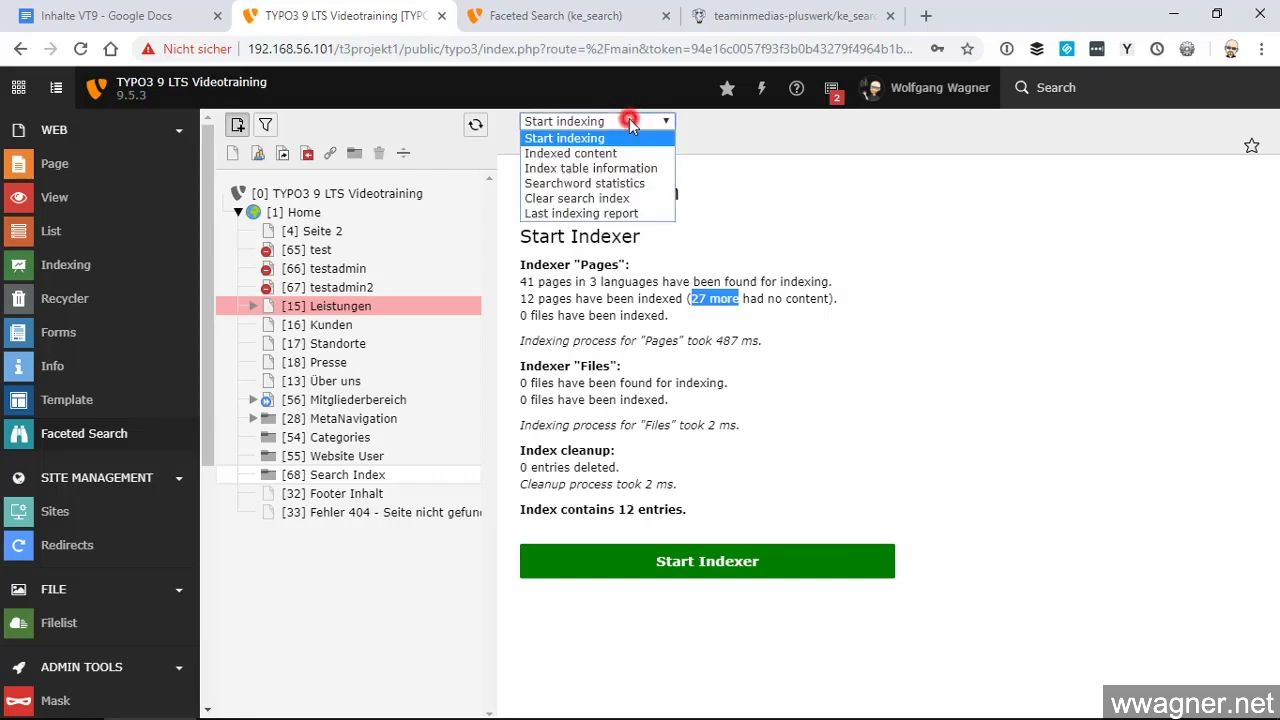
click(574, 154)
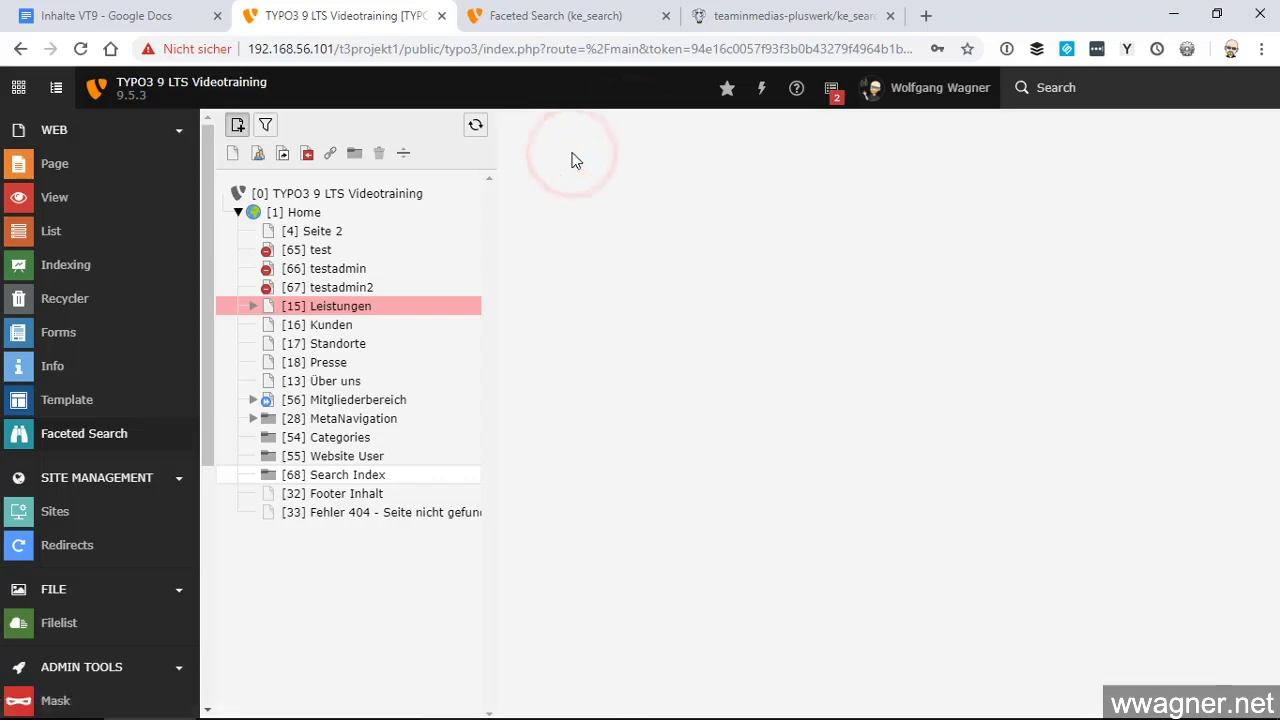
- Examine the Home page's index entries stored in Search Index, comparing the default-language record with the translated one
scroll(597, 315, down, 1)
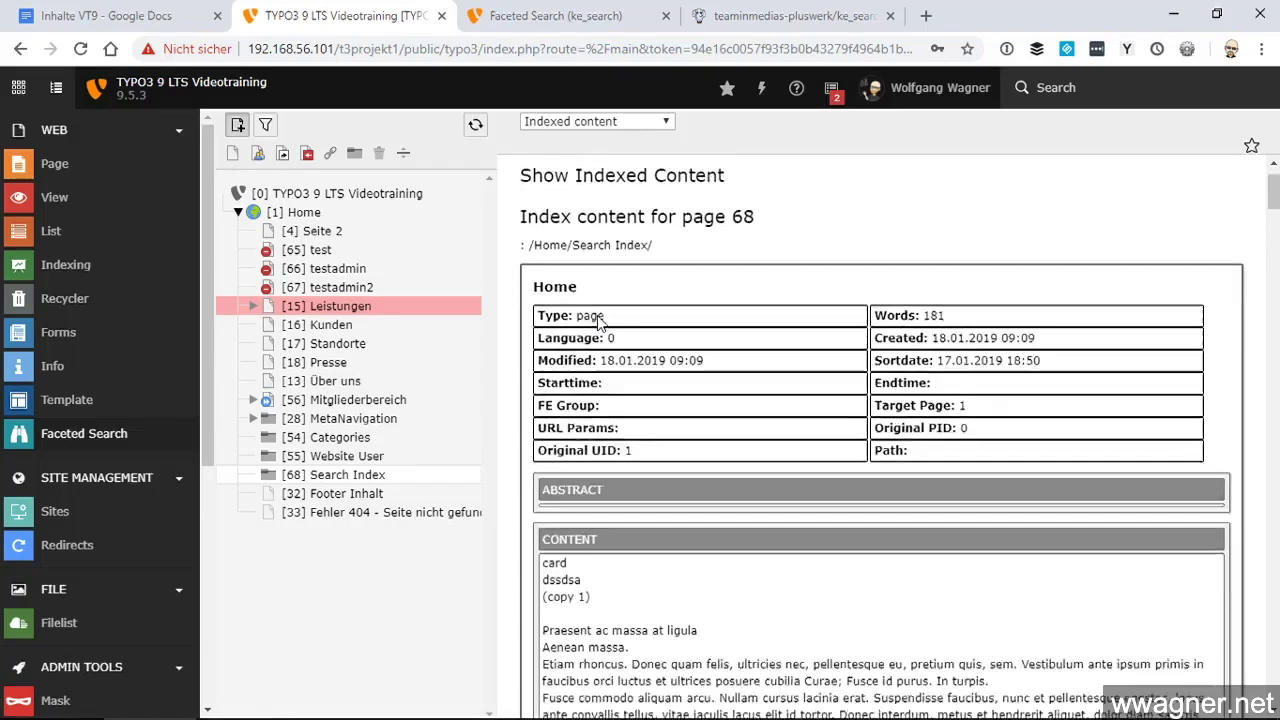
scroll(594, 311, up, 1)
drag(531, 306, 618, 307)
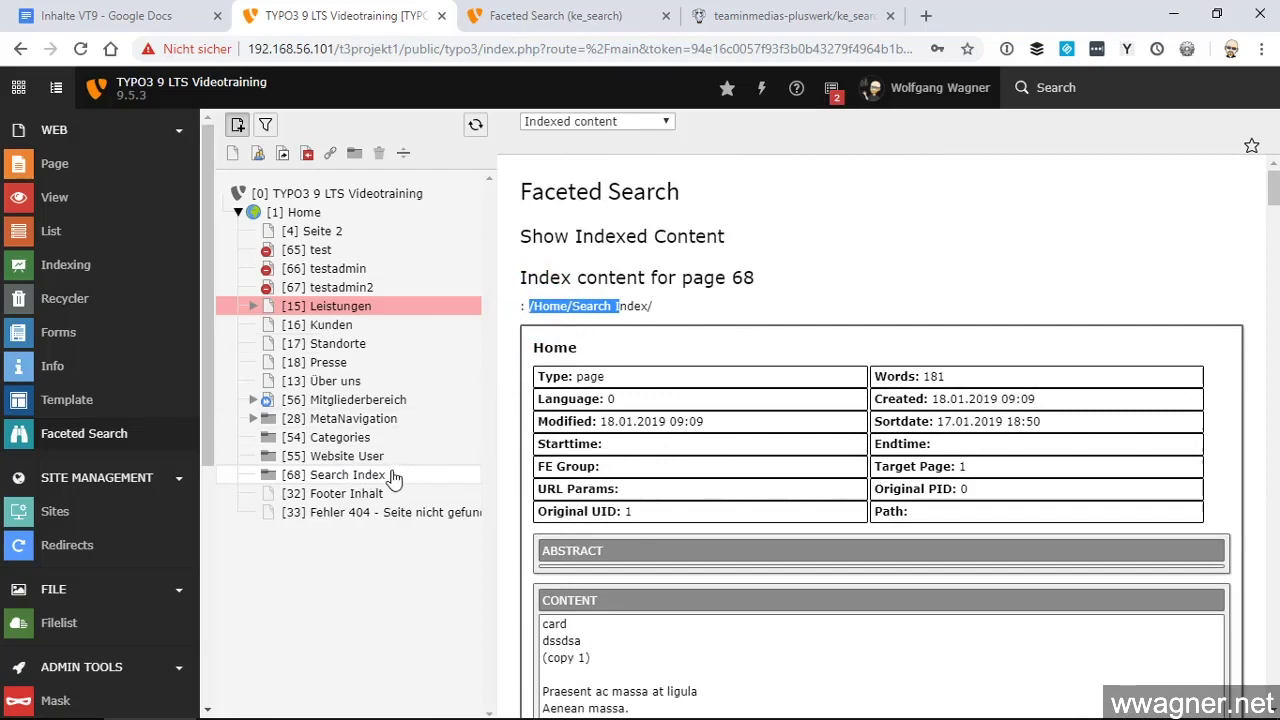
scroll(583, 313, down, 1)
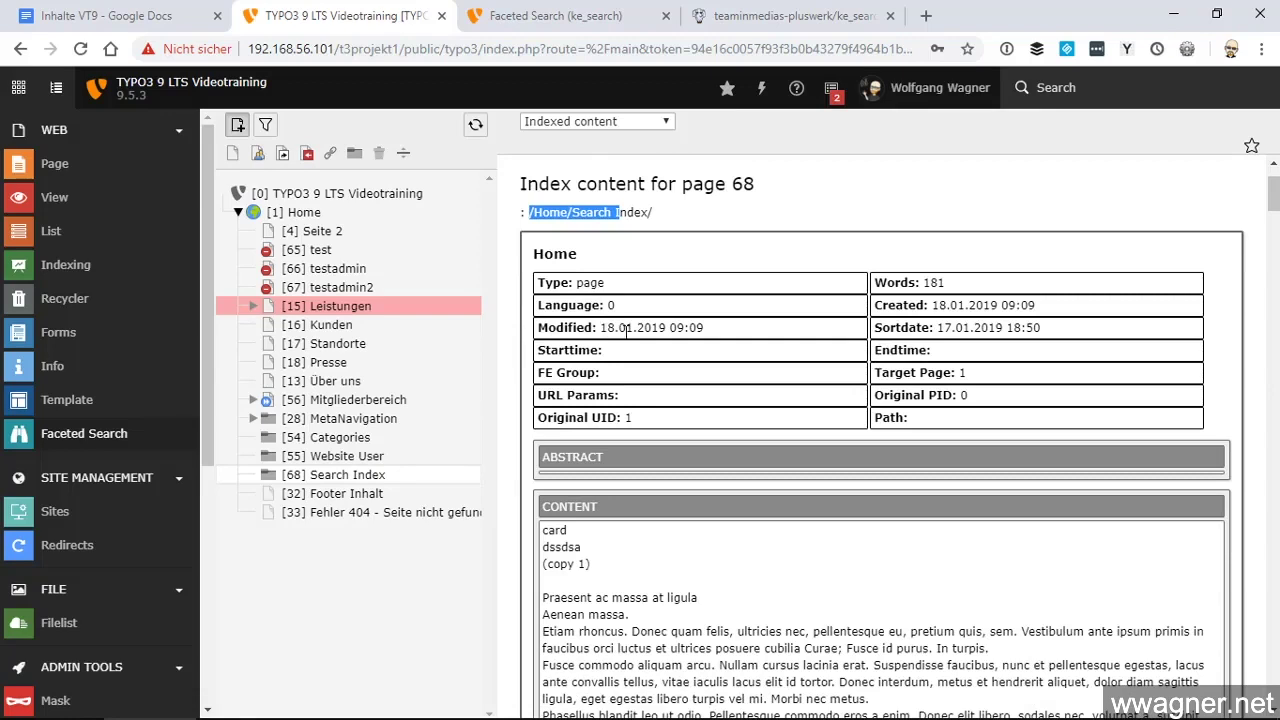
scroll(614, 327, up, 1)
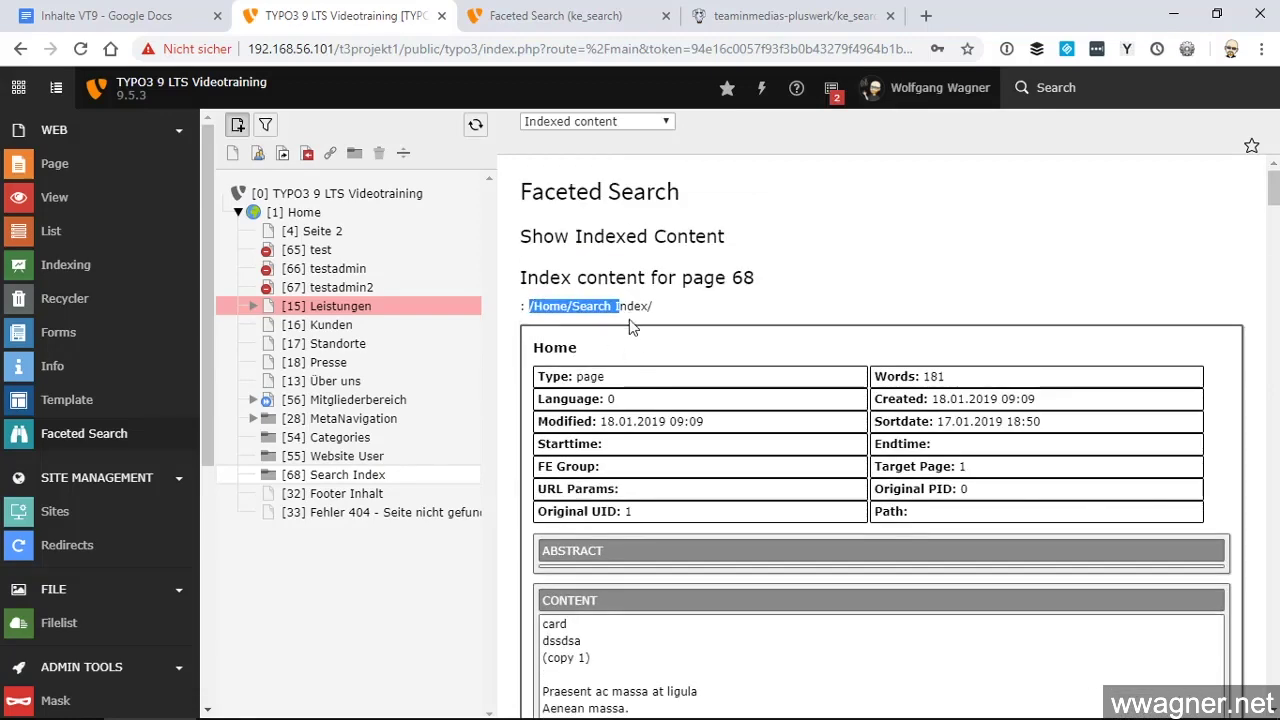
scroll(571, 270, down, 1)
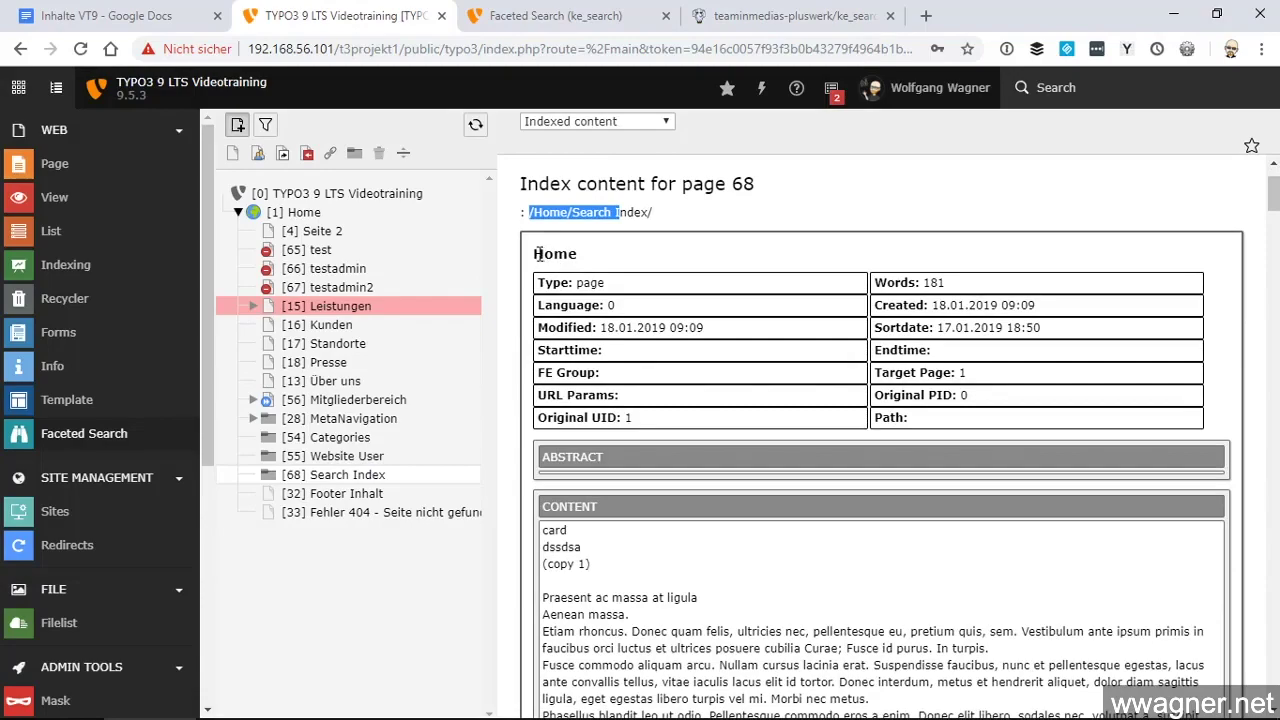
scroll(842, 344, down, 1)
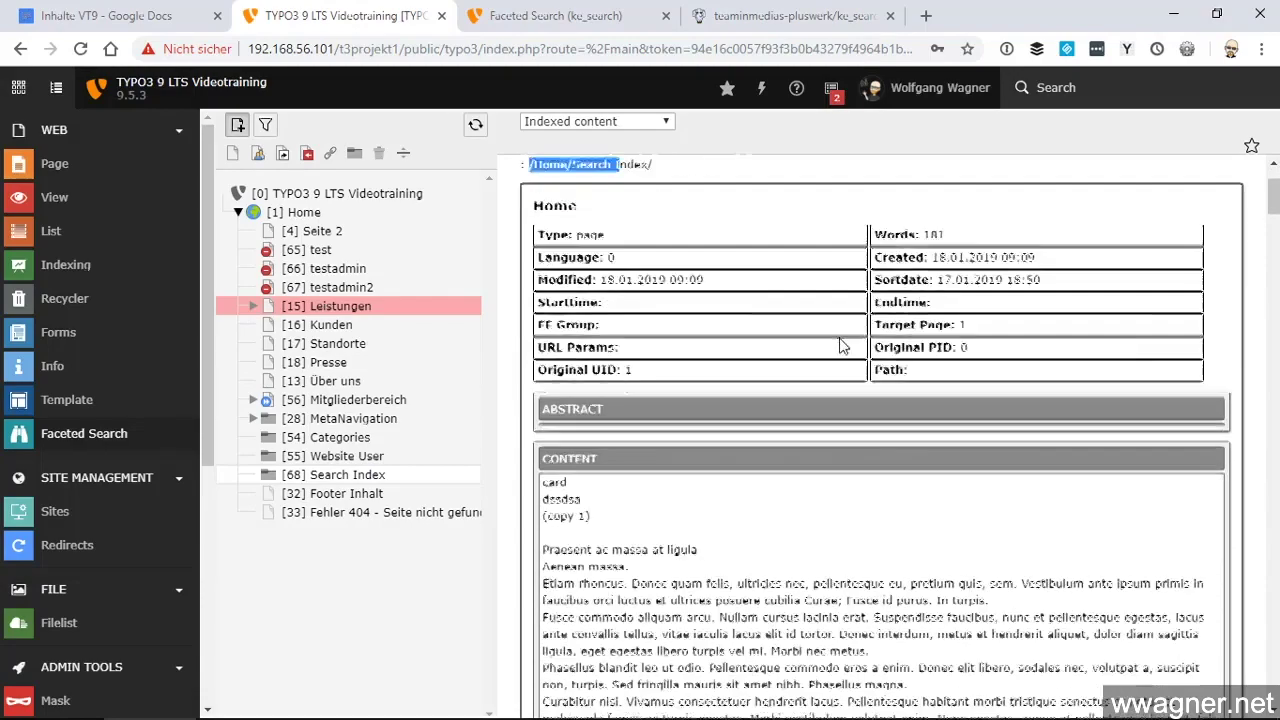
scroll(840, 345, down, 10)
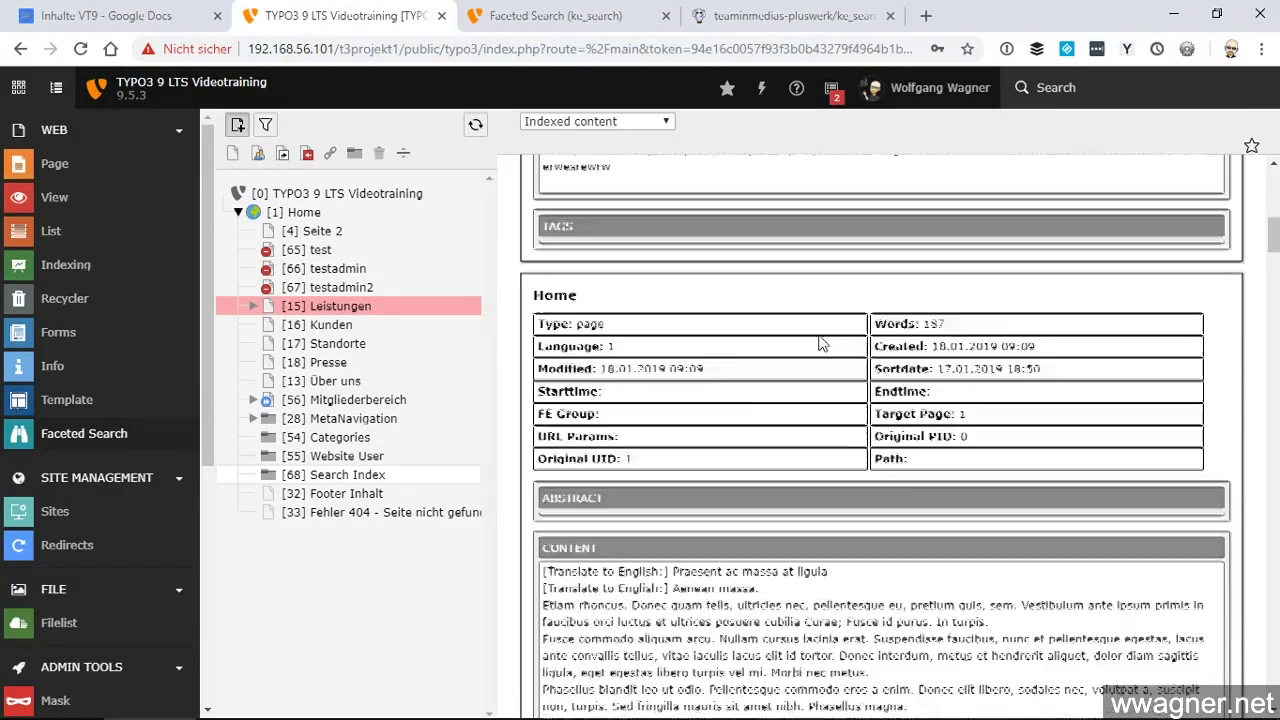
scroll(819, 344, down, 3)
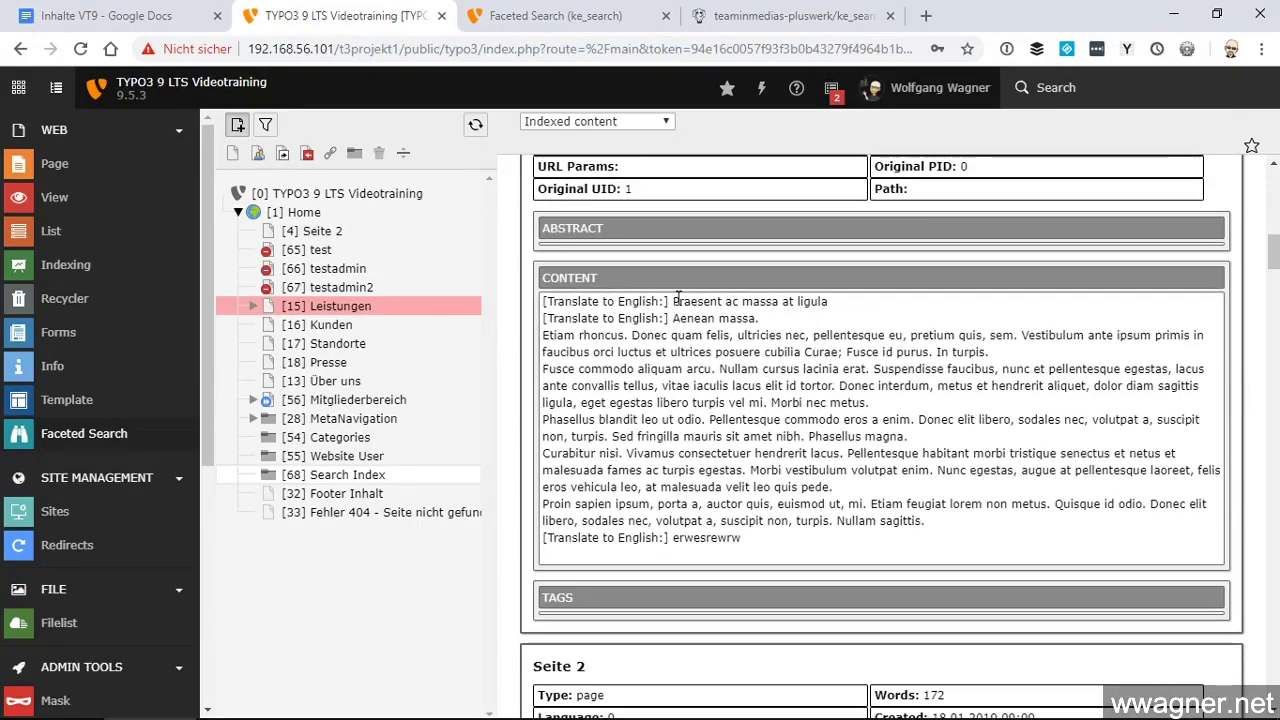
scroll(677, 308, up, 4)
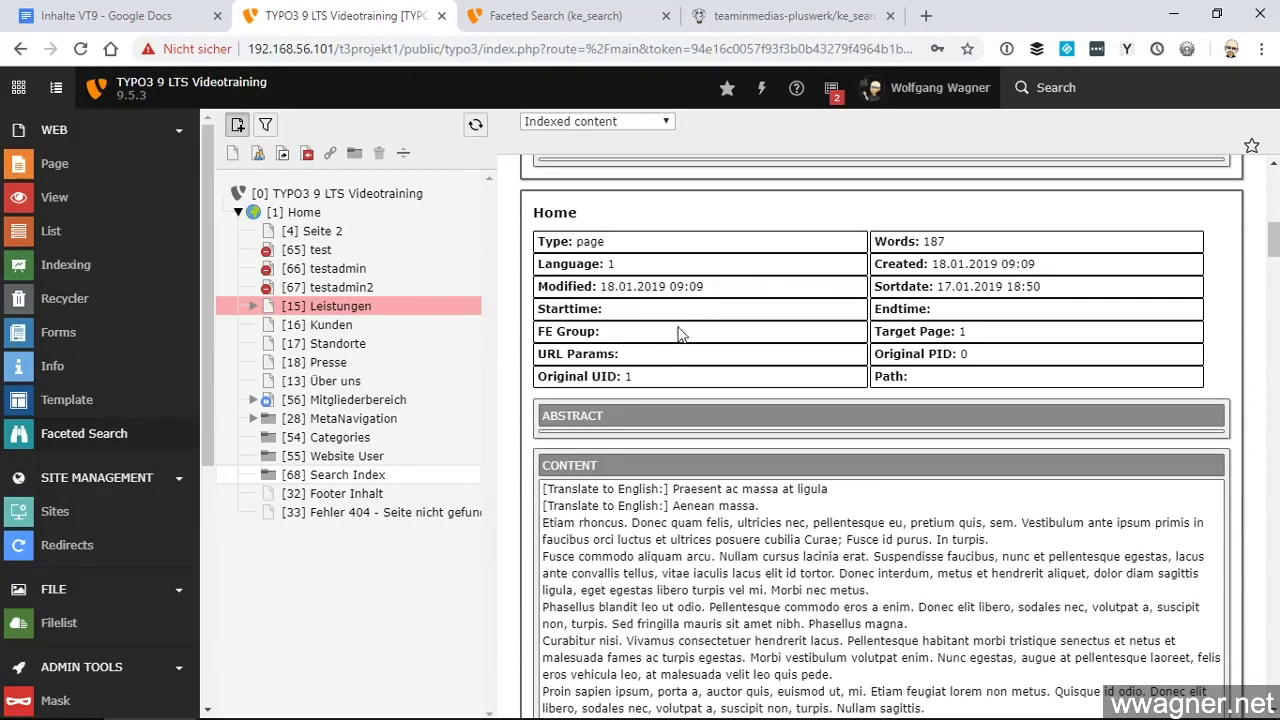
drag(547, 262, 616, 263)
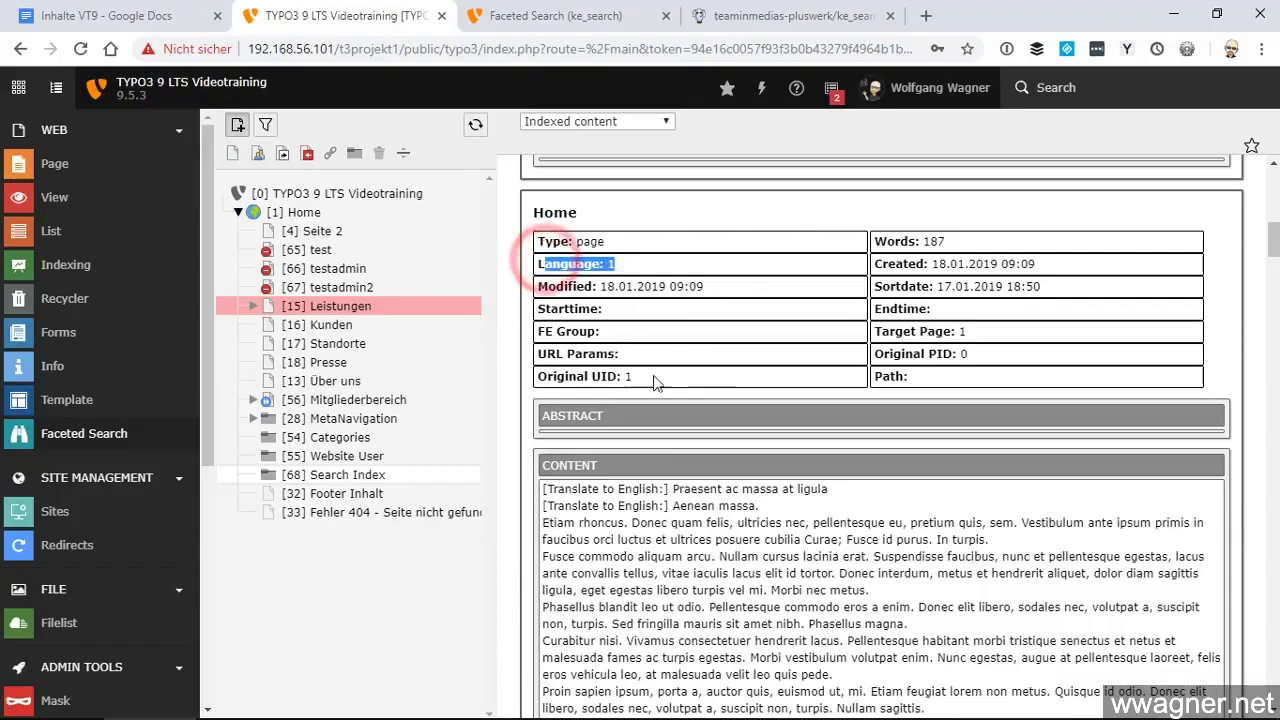
- Look through the content and tags of the remaining page entries stored in Search Index
scroll(694, 394, down, 4)
scroll(694, 387, down, 15)
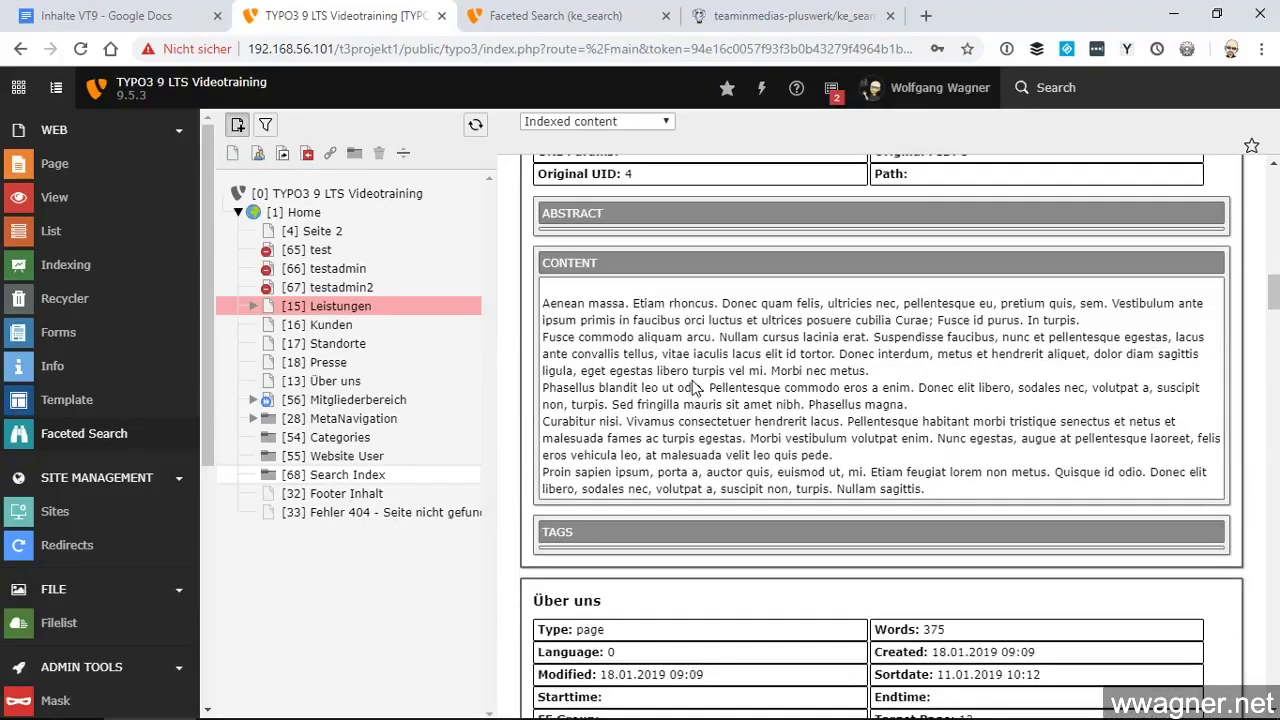
scroll(690, 380, down, 10)
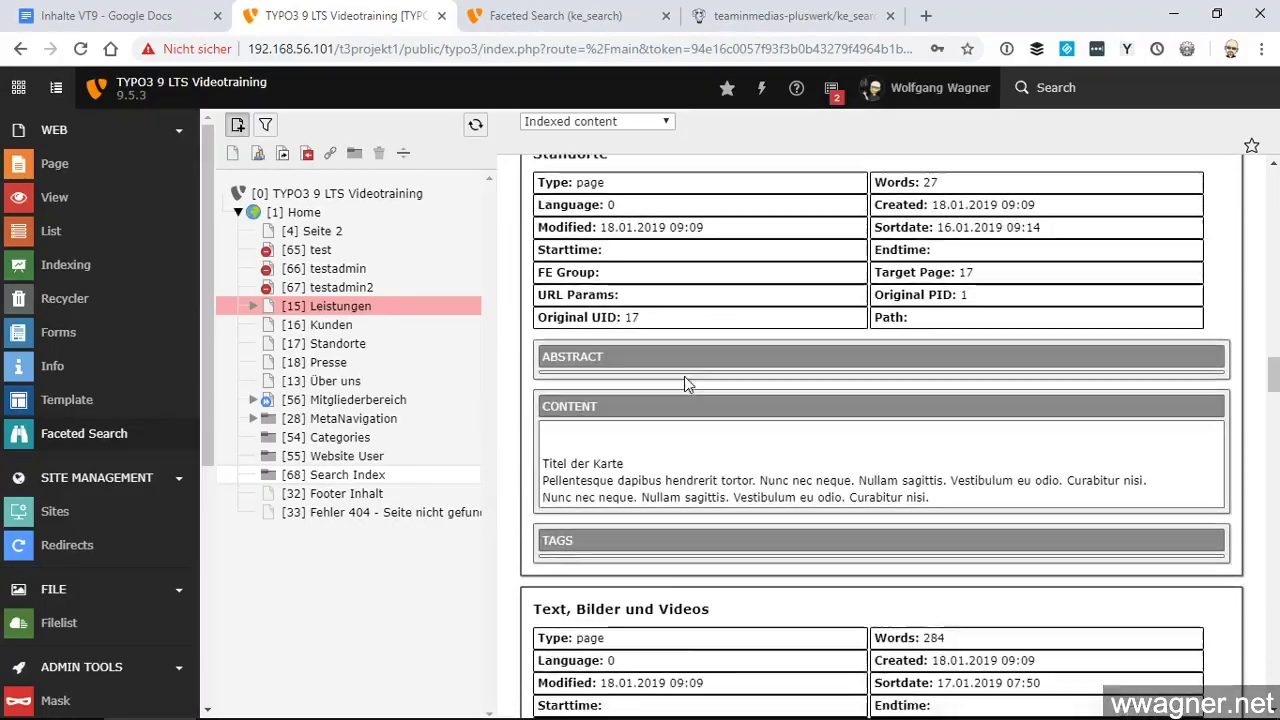
scroll(684, 376, down, 15)
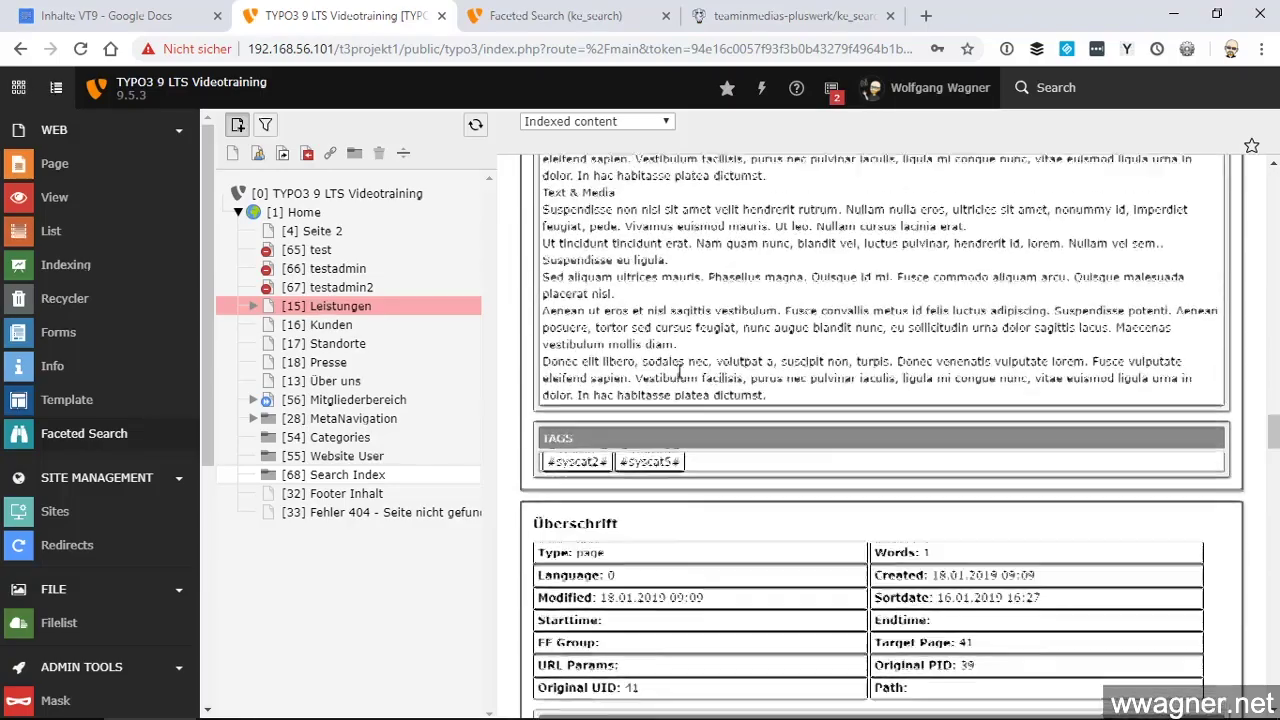
scroll(686, 330, up, 20)
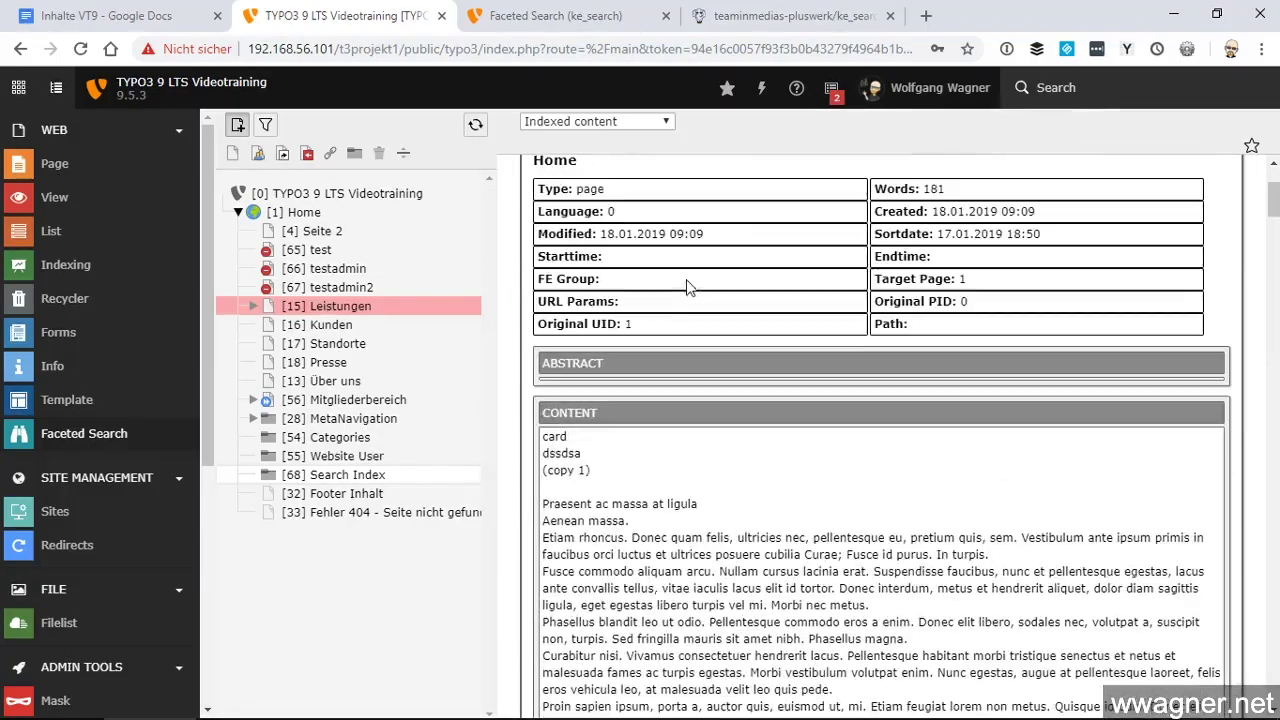
- Show the indexed content for the Home page only and examine its content in both language records
click(288, 214)
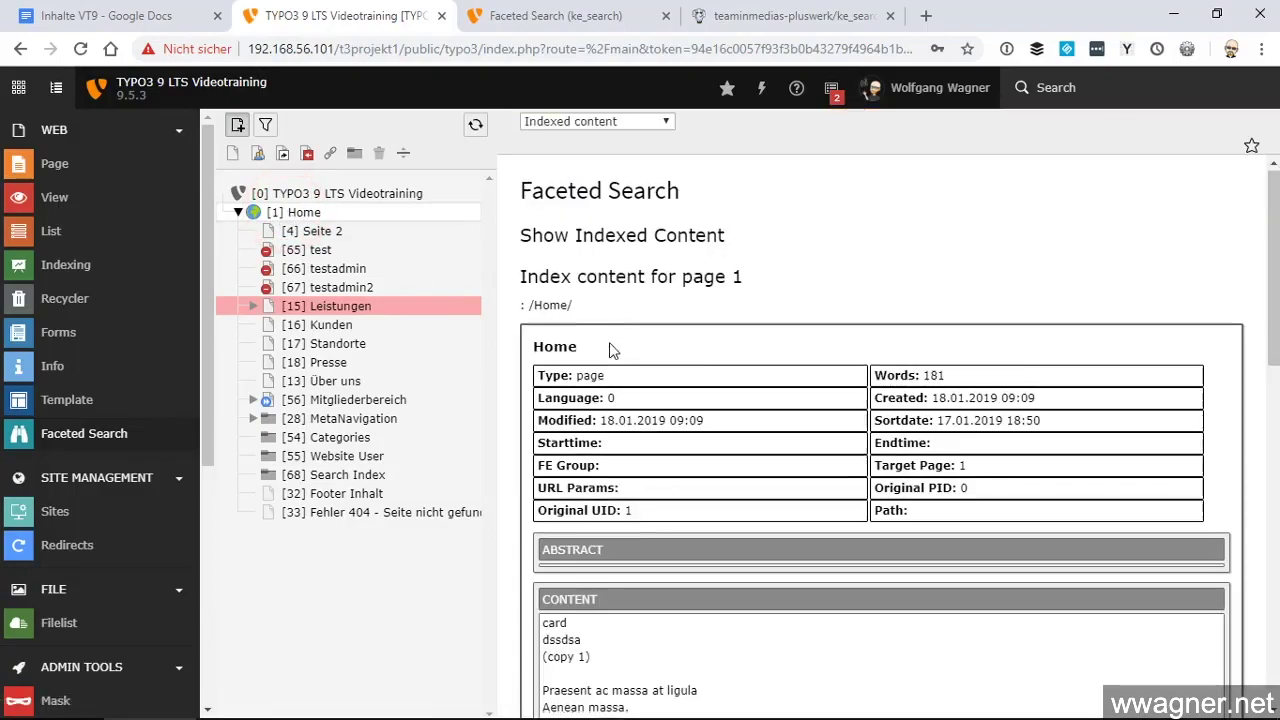
scroll(610, 345, down, 5)
scroll(610, 342, up, 10)
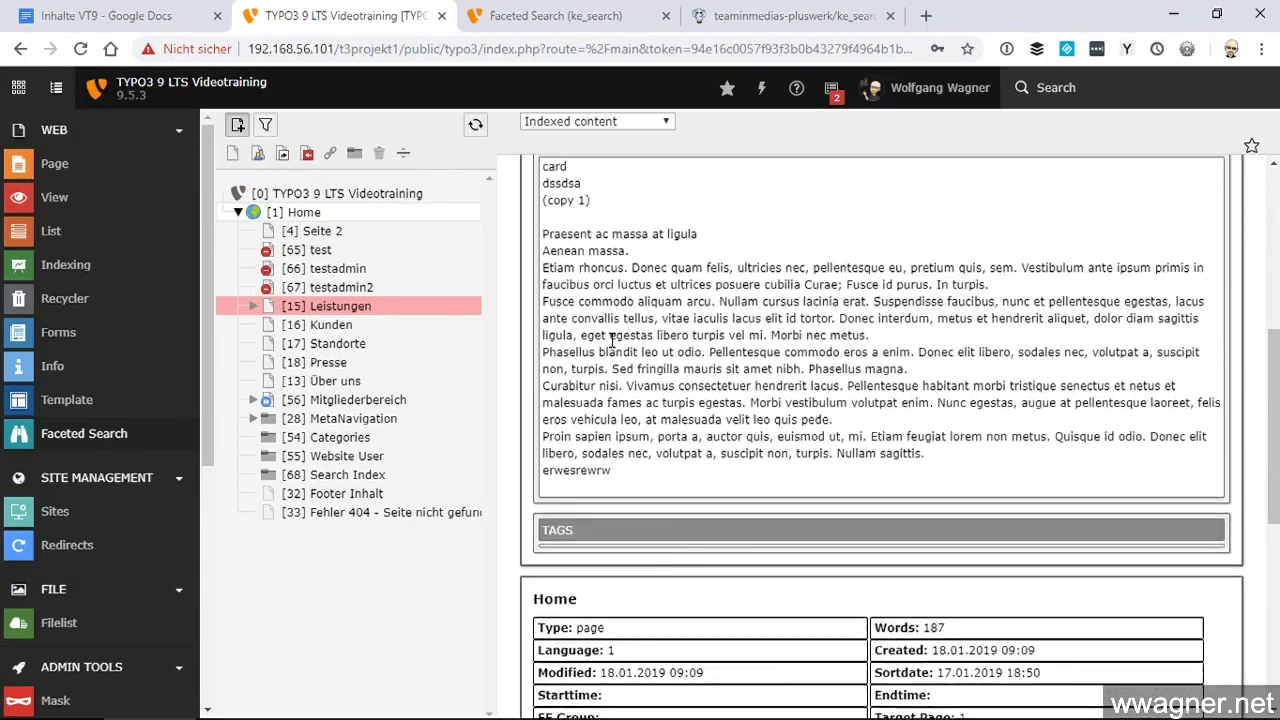
scroll(603, 335, down, 5)
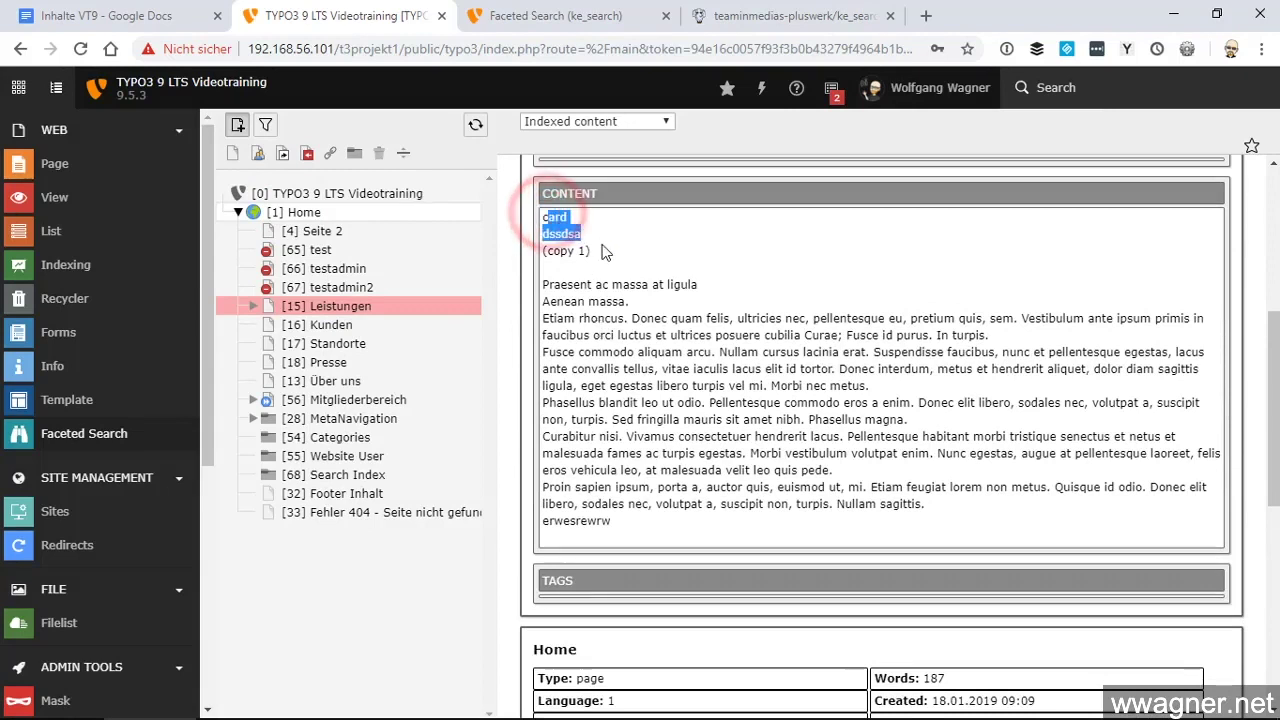
scroll(627, 307, down, 3)
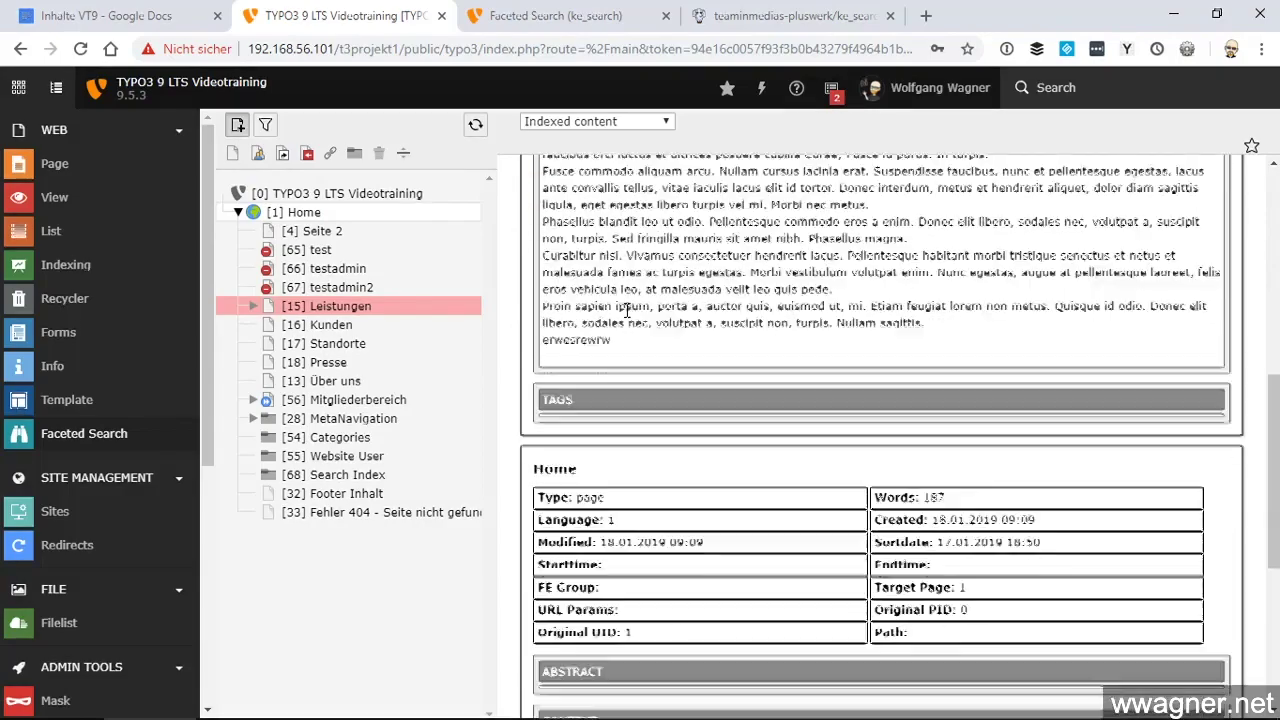
scroll(624, 308, up, 5)
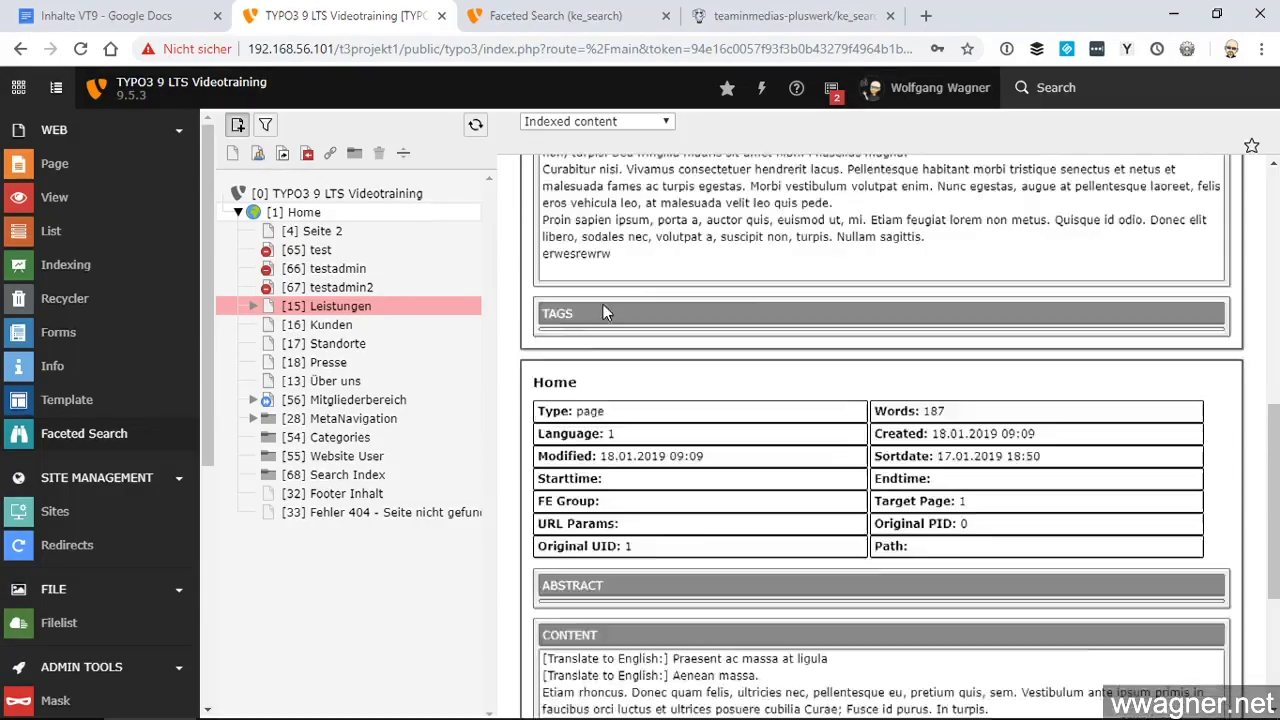